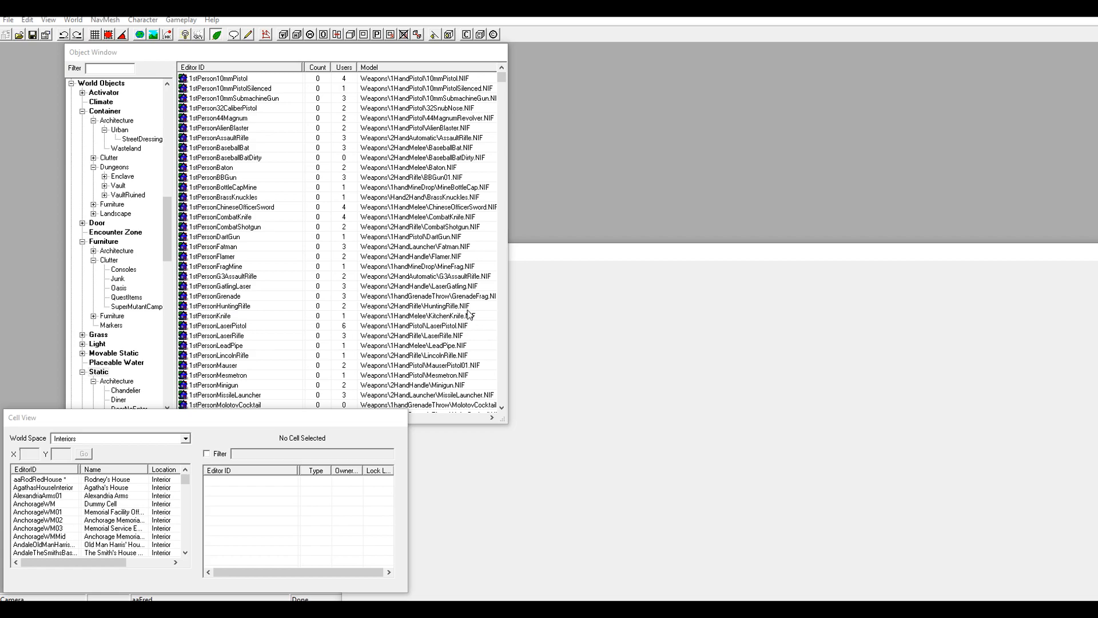
pyautogui.scroll(-1, 136, 275)
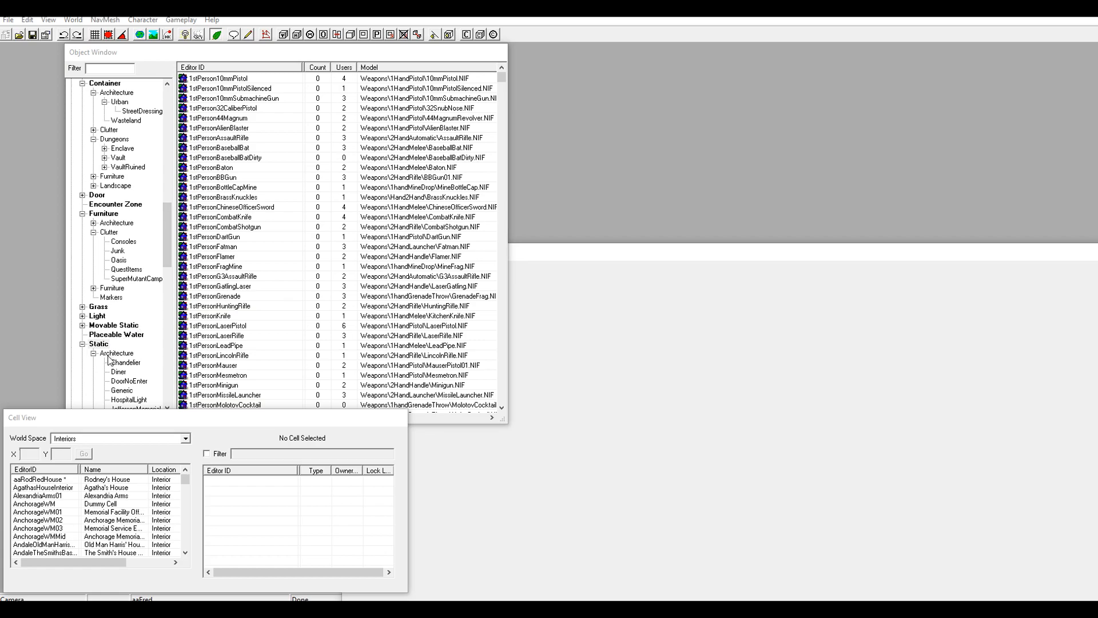
pyautogui.scroll(-1, 130, 330)
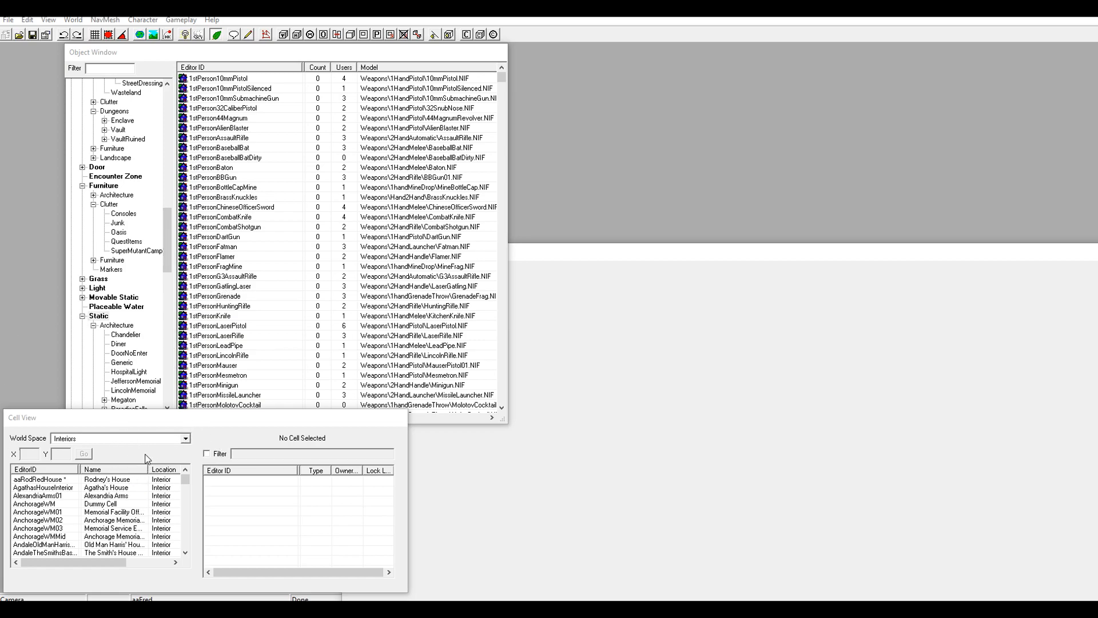
# - Duplicate the aaRodRedHouse interior cell and change the copy's editor ID to aaTutDungeon
pyautogui.rightClick(56, 482)
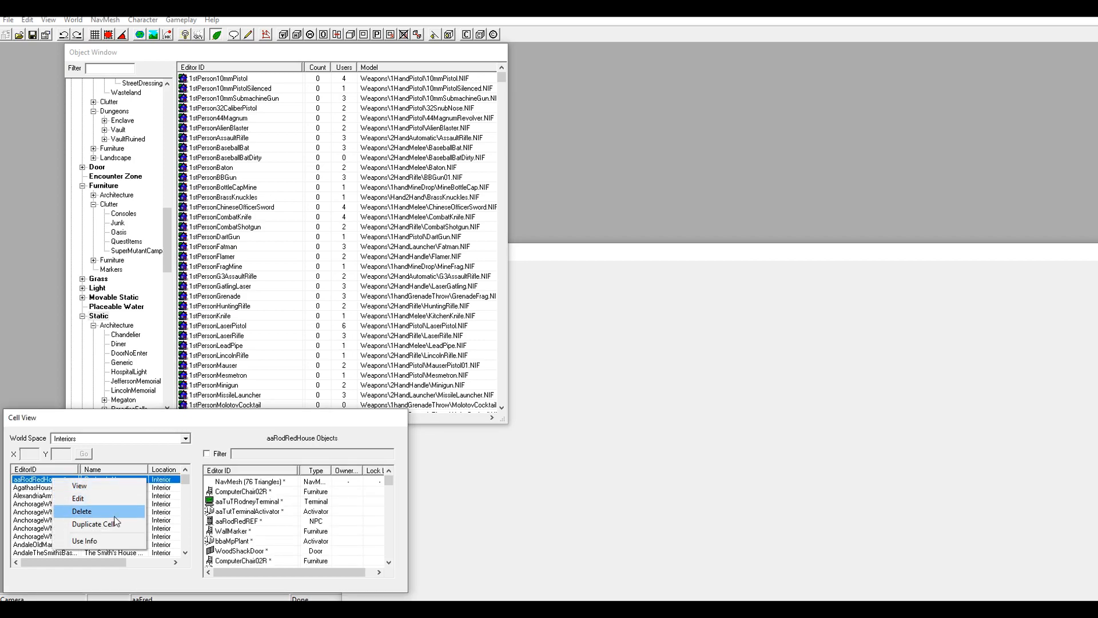
pyautogui.click(93, 524)
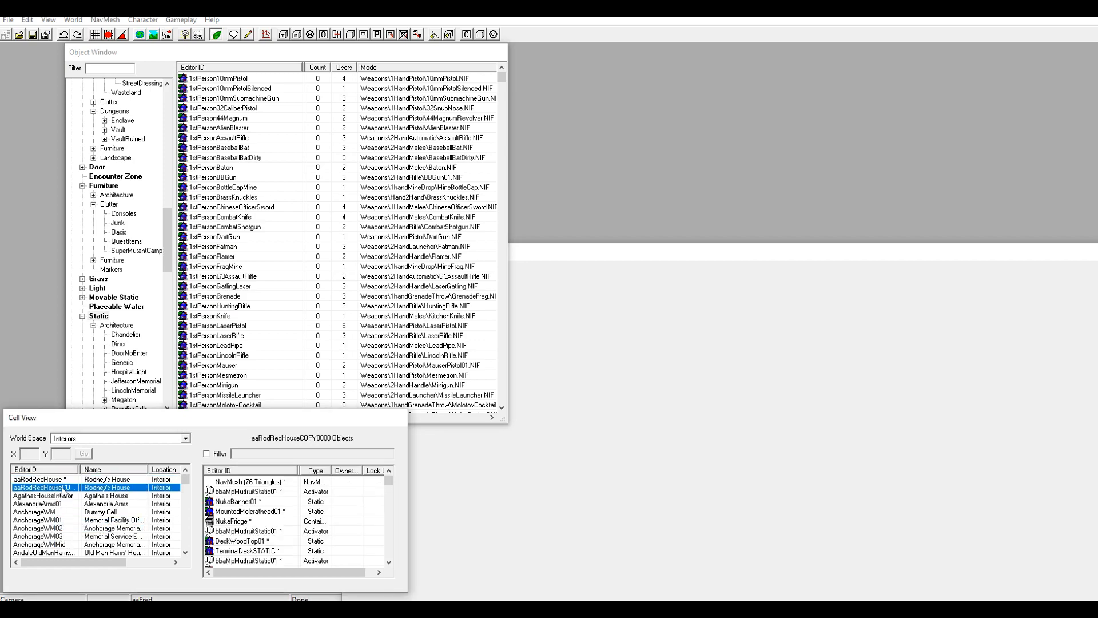
pyautogui.click(245, 484)
pyautogui.click(60, 489)
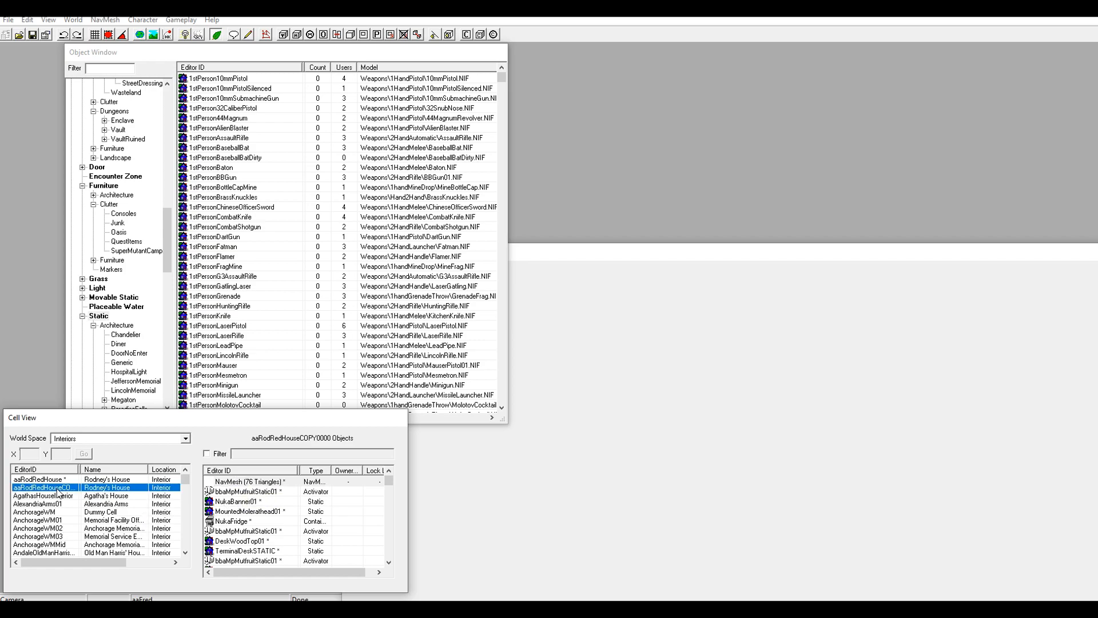
pyautogui.click(60, 489)
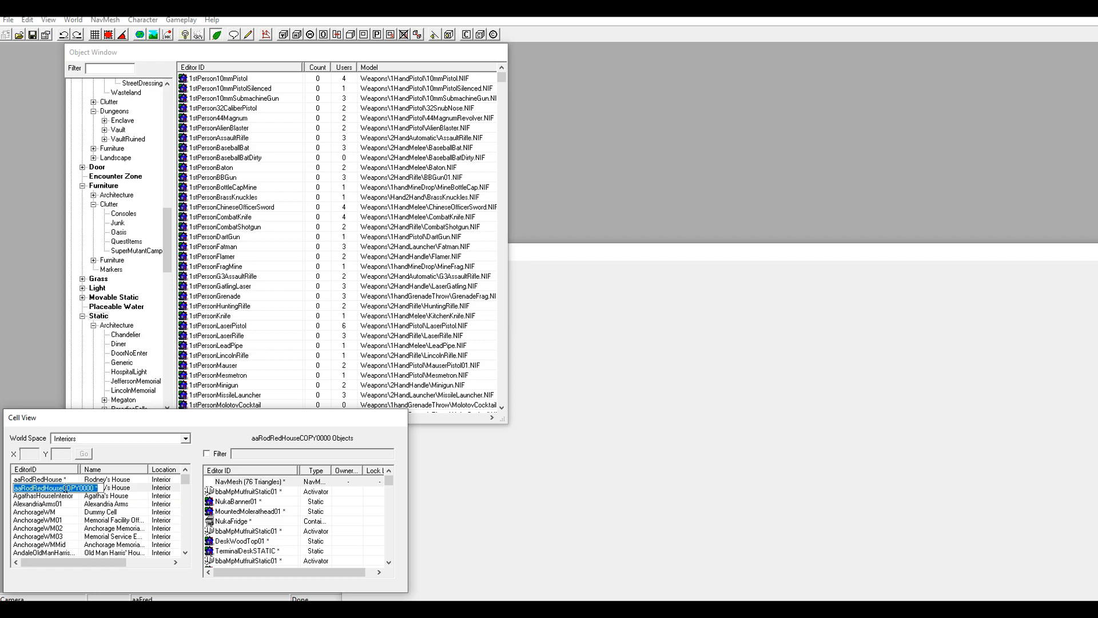
pyautogui.write('aaTut')
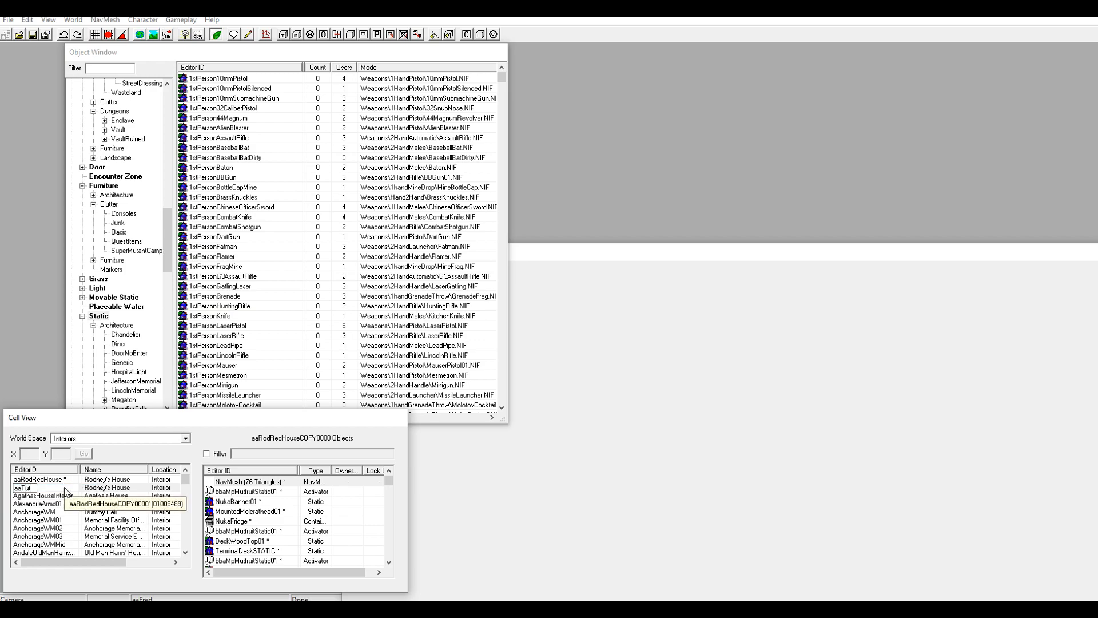
pyautogui.write('Dungeon')
pyautogui.press('Return')
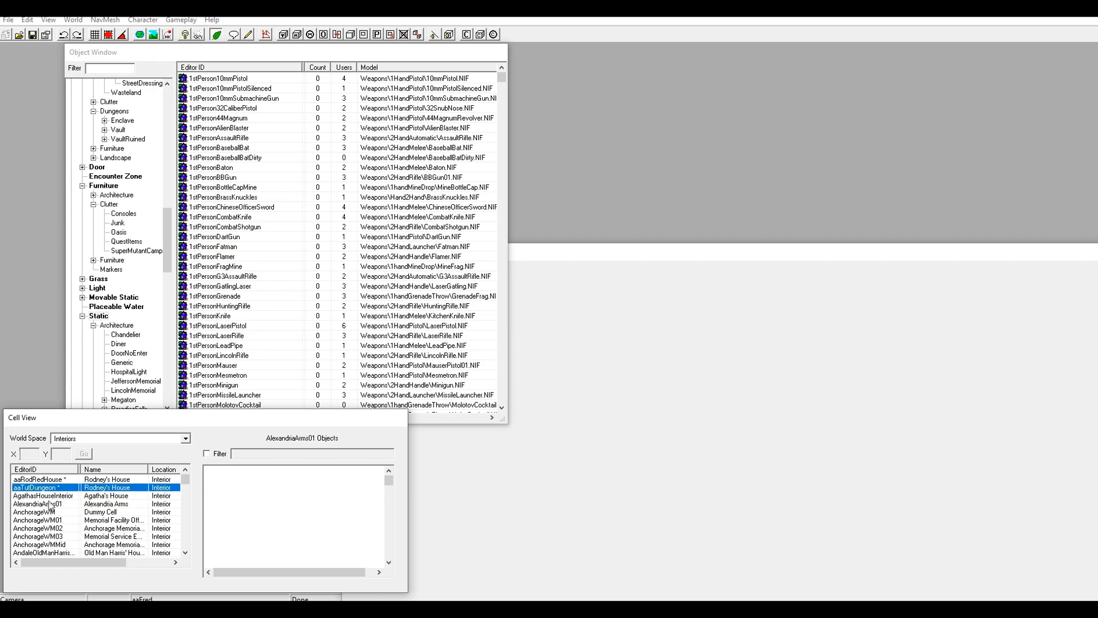
# - Delete all the placed objects from the aaTutDungeon cell
pyautogui.click(51, 503)
pyautogui.click(51, 488)
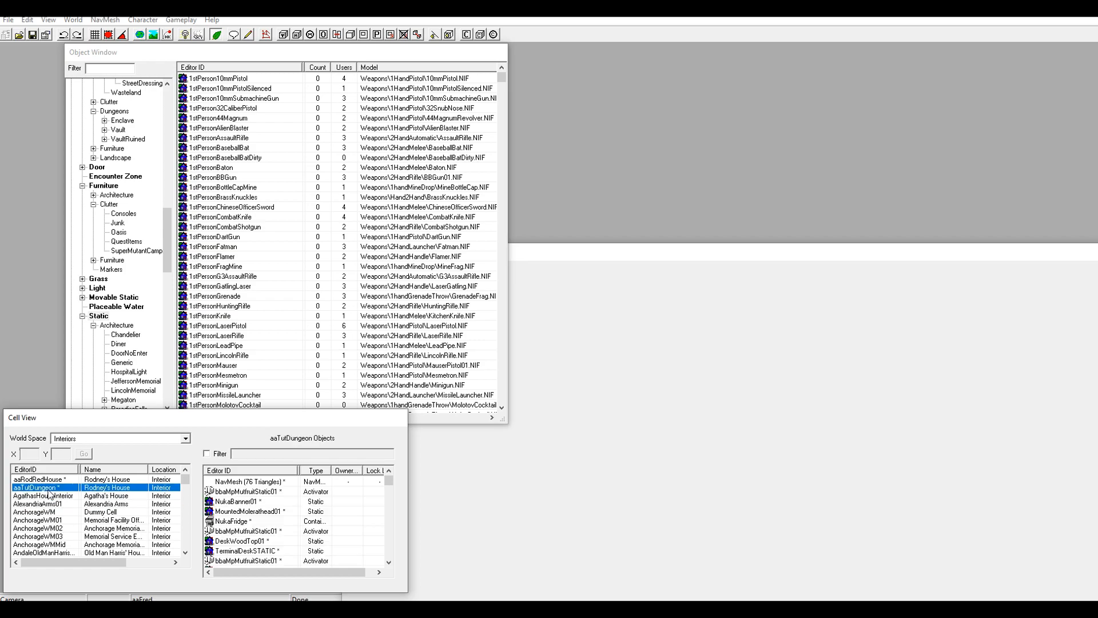
pyautogui.click(254, 482)
pyautogui.scroll(-10, 255, 492)
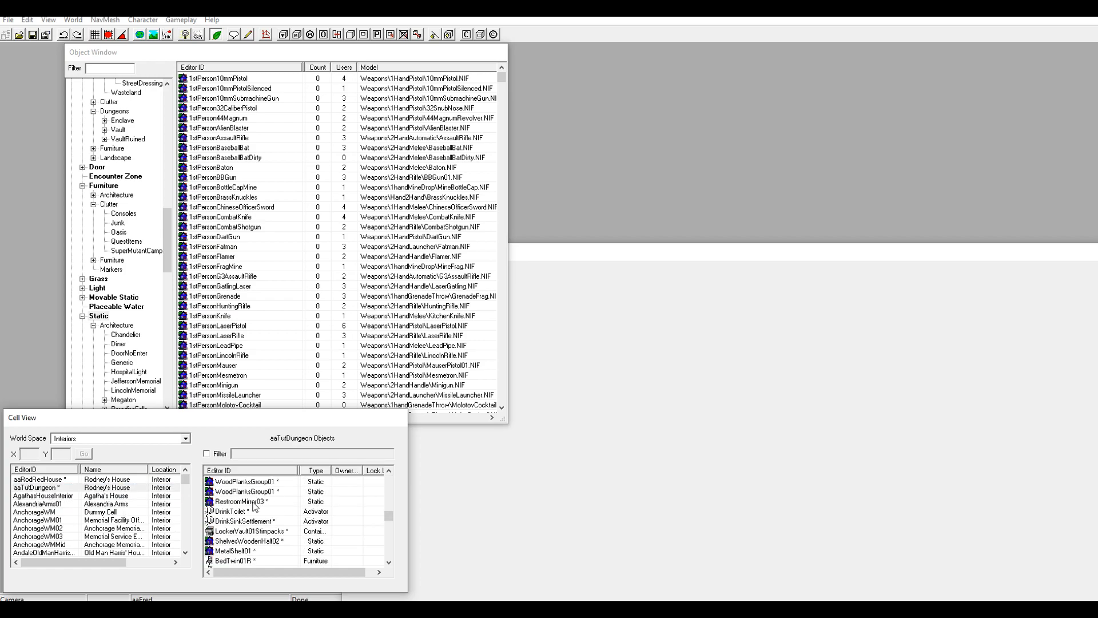
pyautogui.keyDown('shift'); pyautogui.click(244, 564); pyautogui.keyUp('shift')
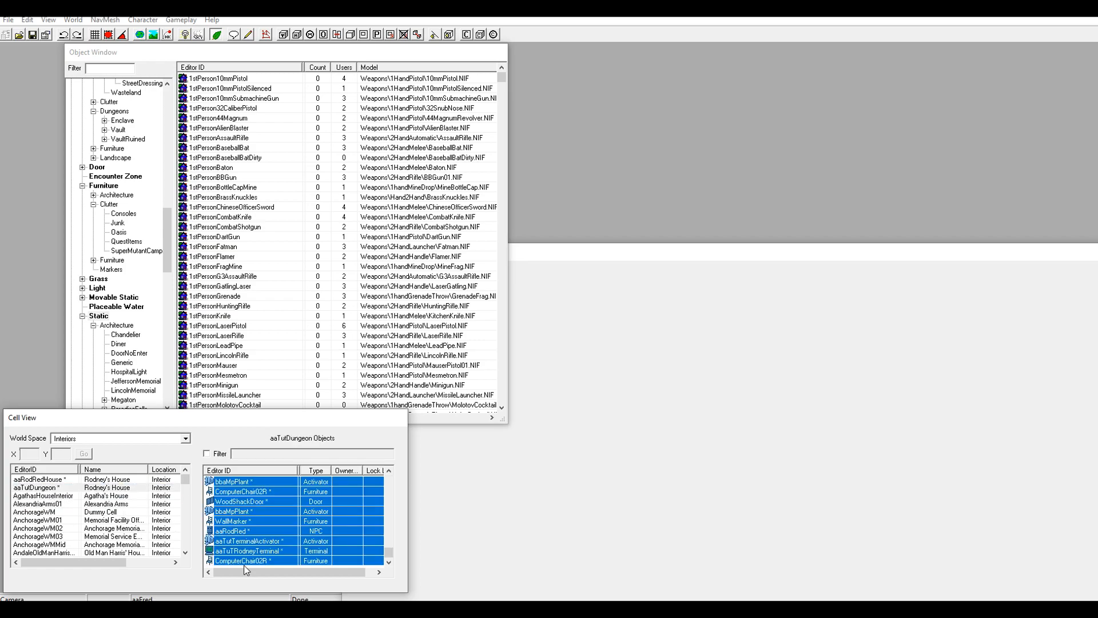
pyautogui.rightClick(254, 540)
pyautogui.click(281, 461)
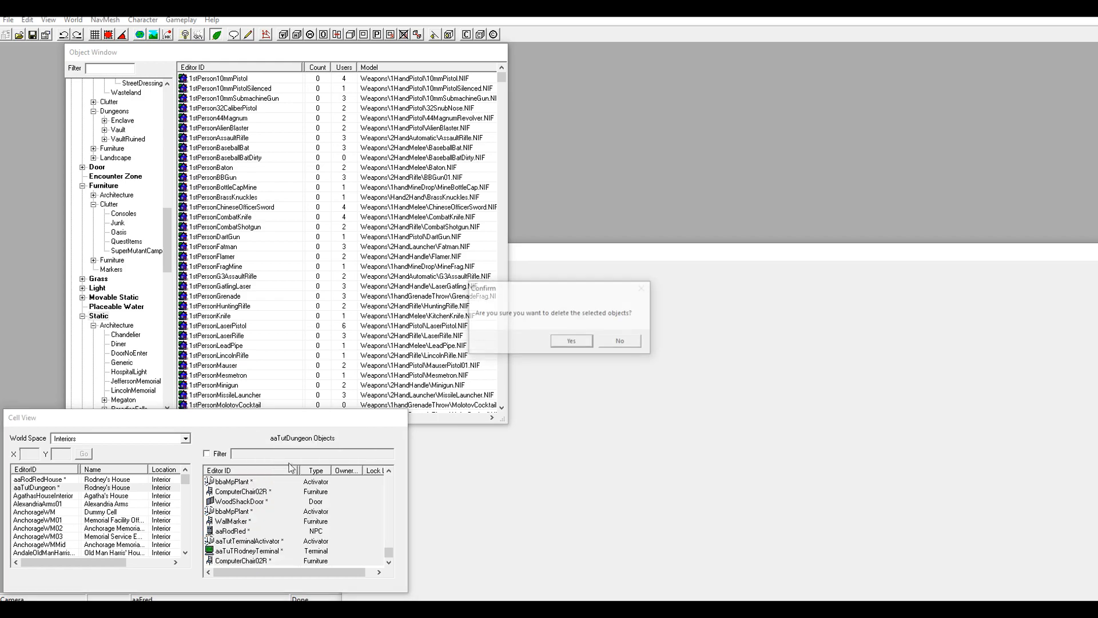
pyautogui.click(568, 341)
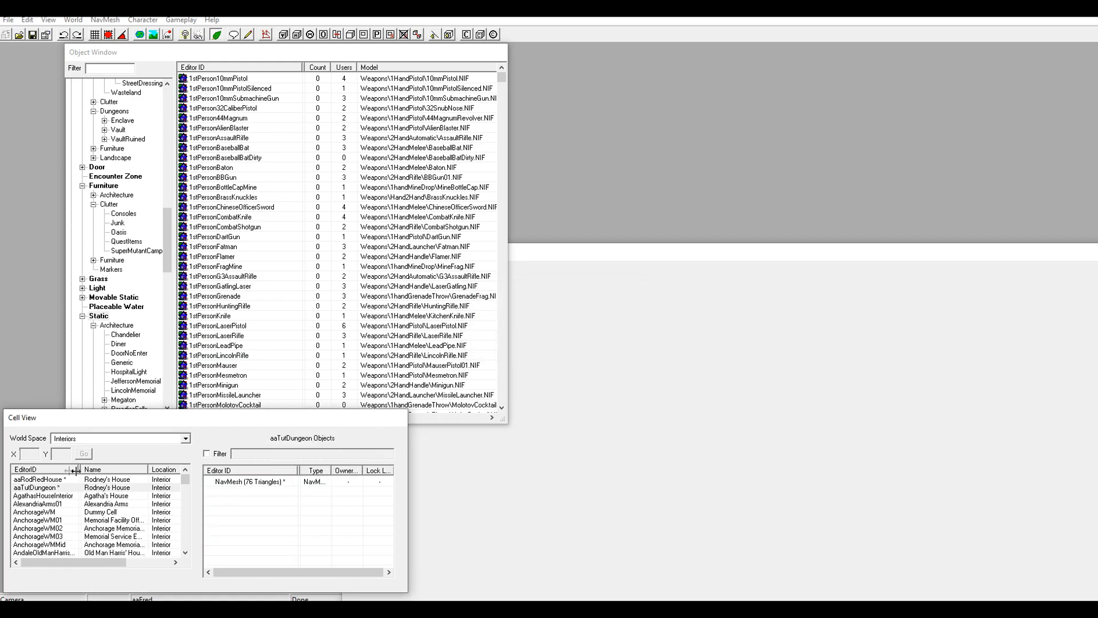
# - Open the aaTutDungeon cell for editing and set its interior owner faction to NONE
pyautogui.click(97, 488)
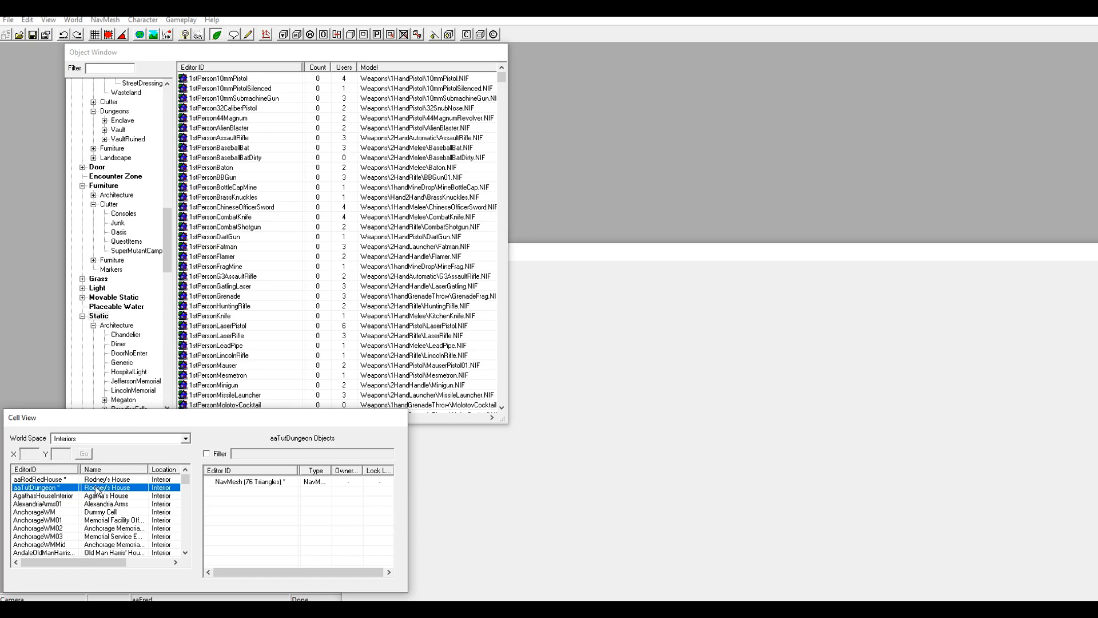
pyautogui.rightClick(102, 488)
pyautogui.click(144, 511)
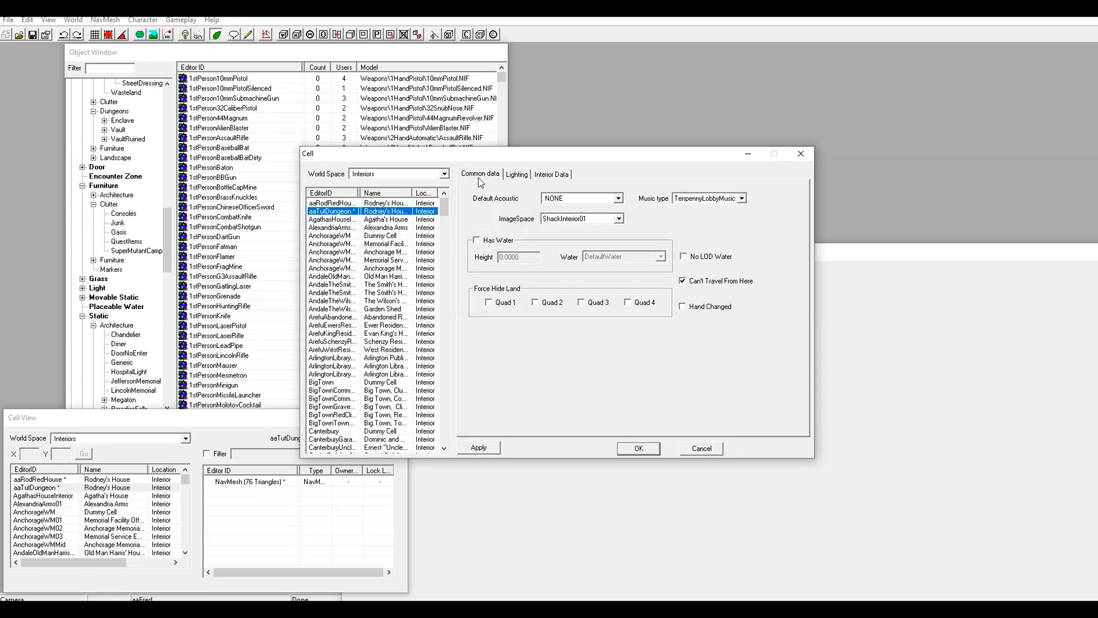
pyautogui.click(559, 177)
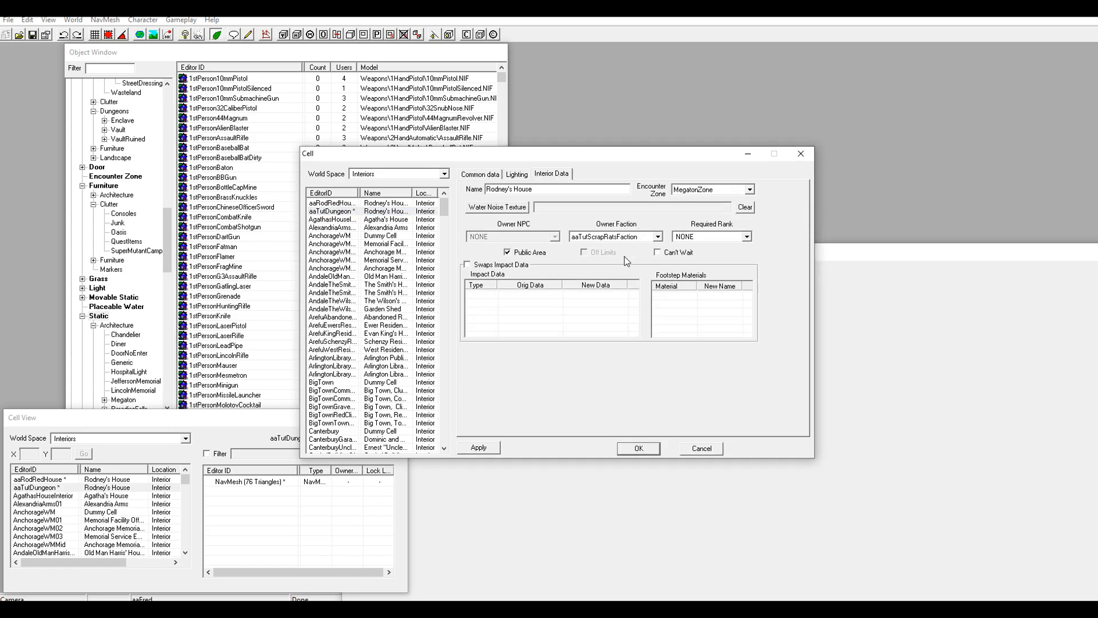
pyautogui.click(619, 236)
pyautogui.scroll(3, 607, 274)
pyautogui.click(595, 248)
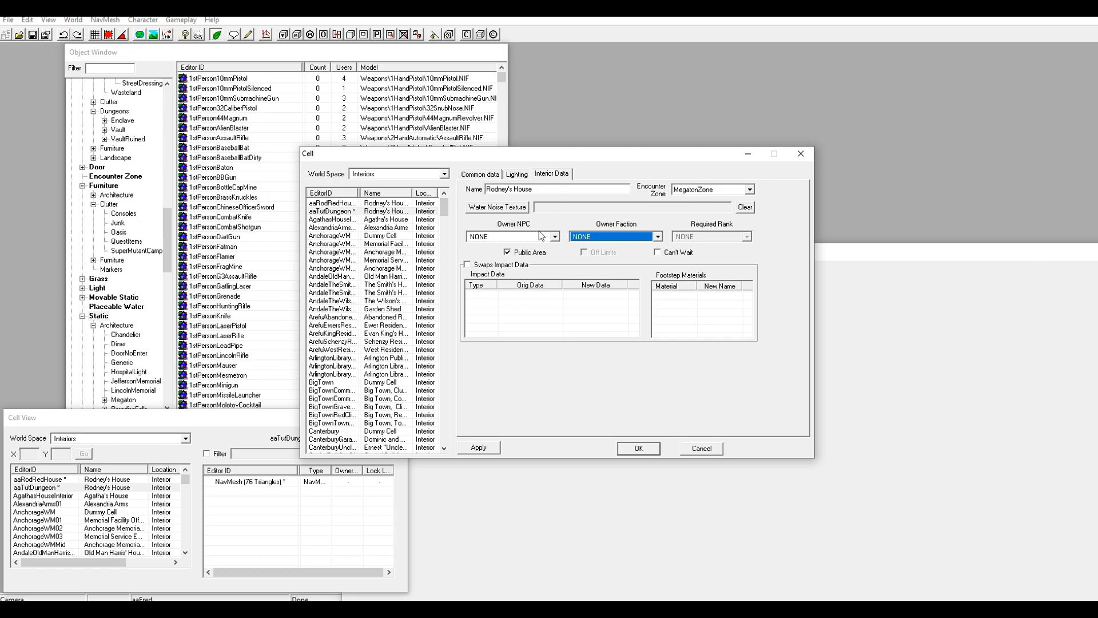
# - Change the cell's name to Tutorial Dungeon and apply the change
pyautogui.moveTo(535, 189); pyautogui.dragTo(485, 190)
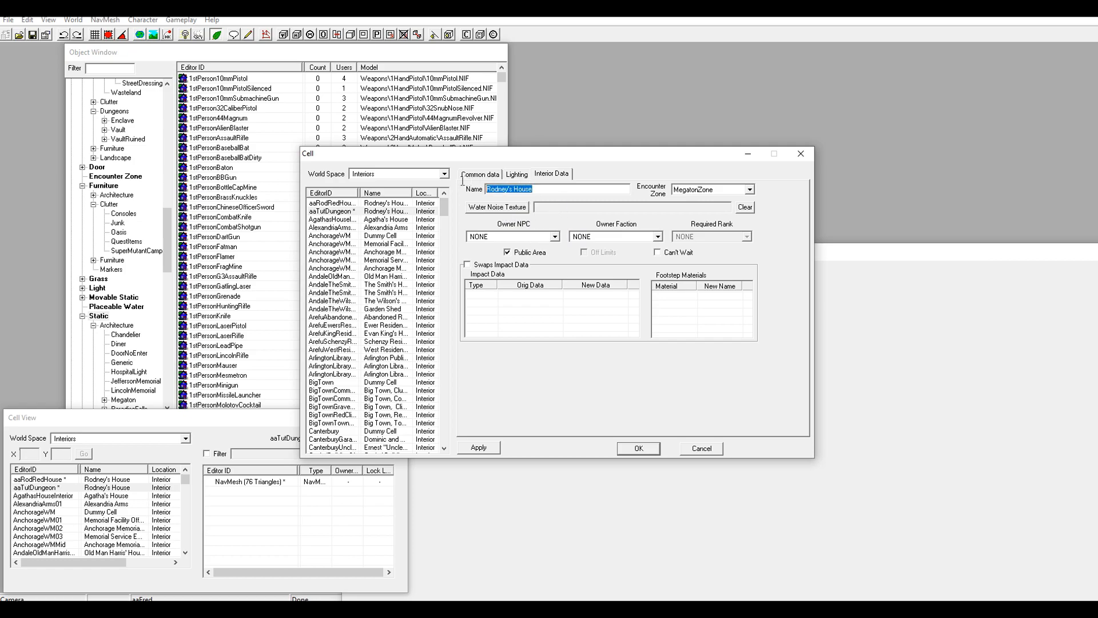
pyautogui.write('Tutorial Dungeon')
pyautogui.click(491, 447)
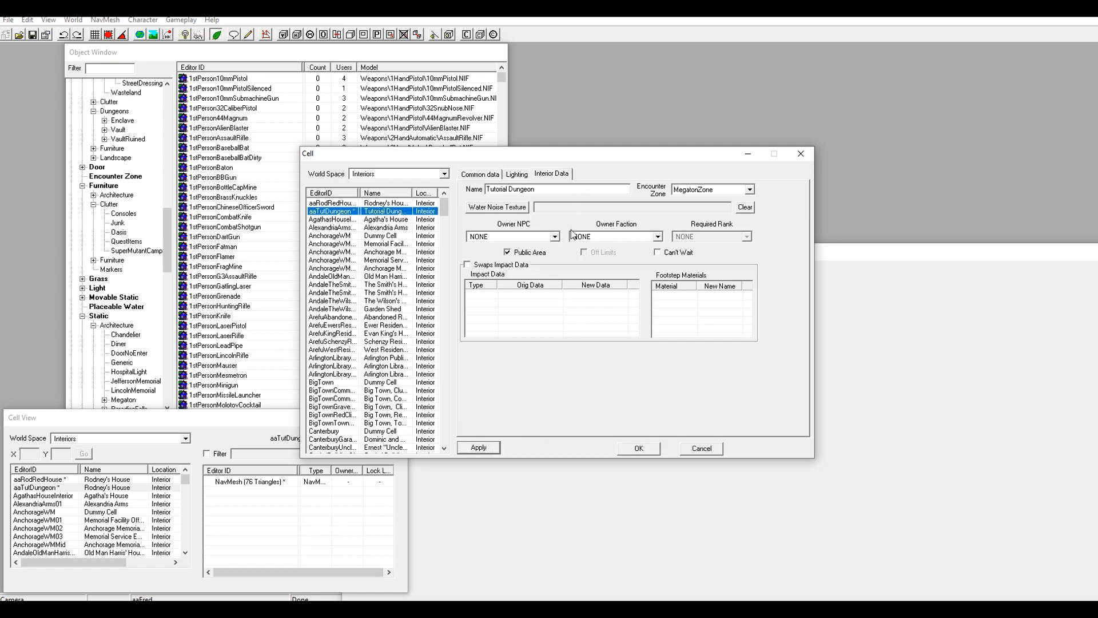
# - Review the cell's lighting and common data settings, and close the cell properties
pyautogui.click(517, 174)
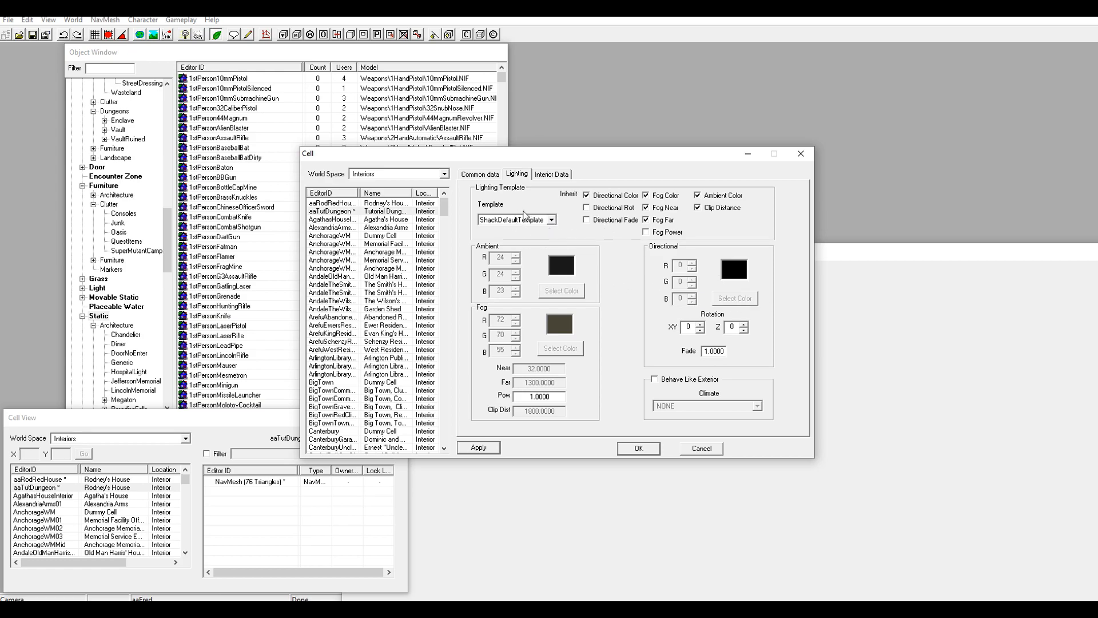
pyautogui.click(547, 175)
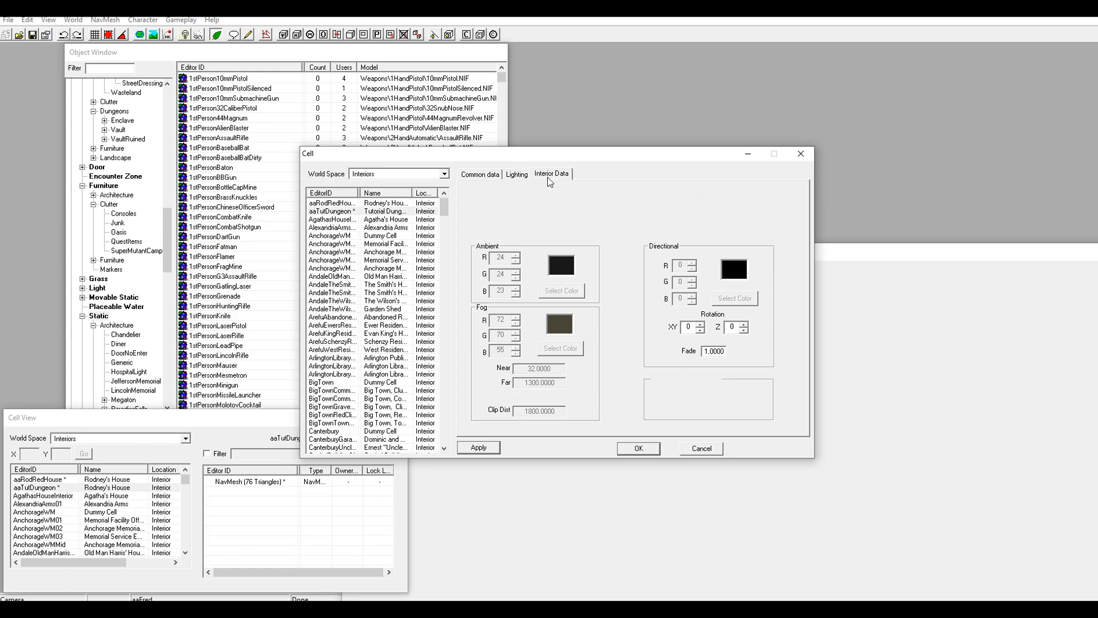
pyautogui.click(518, 175)
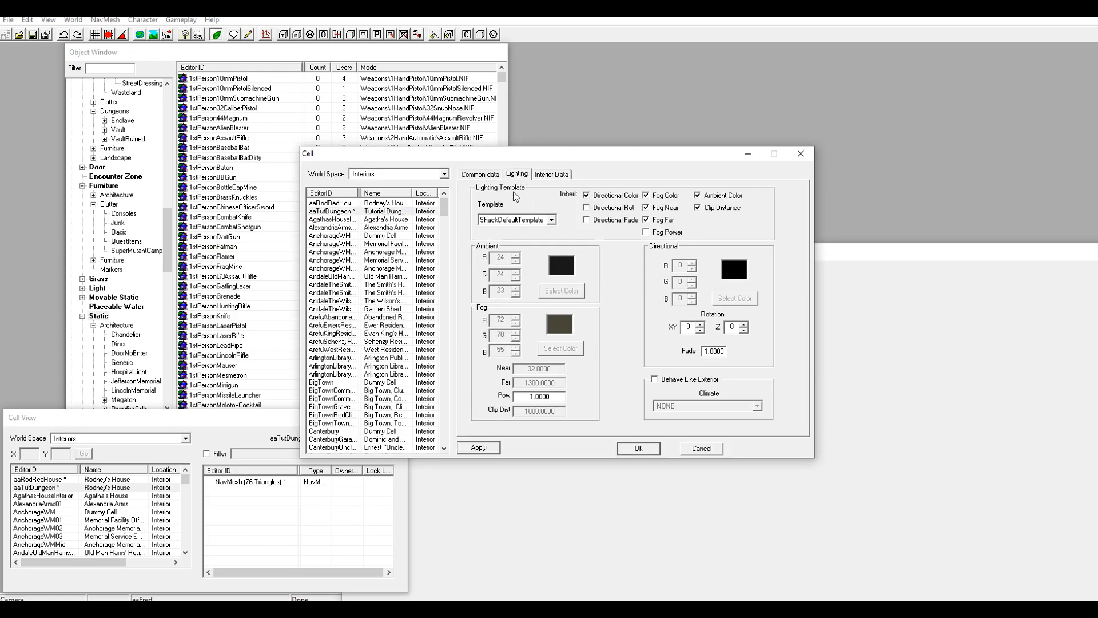
pyautogui.click(492, 176)
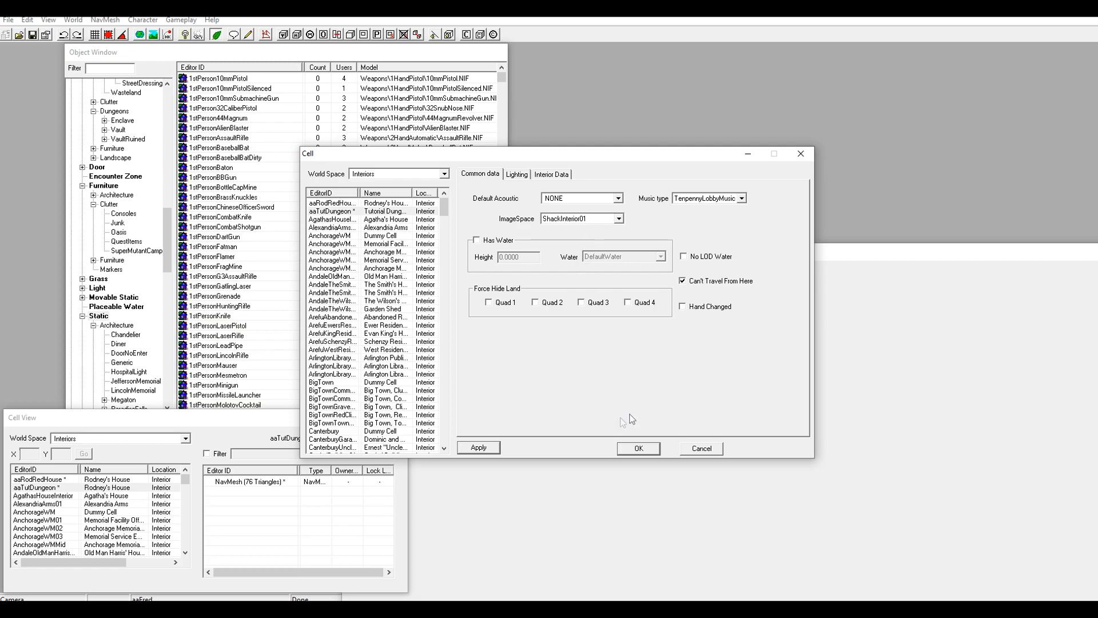
pyautogui.click(637, 448)
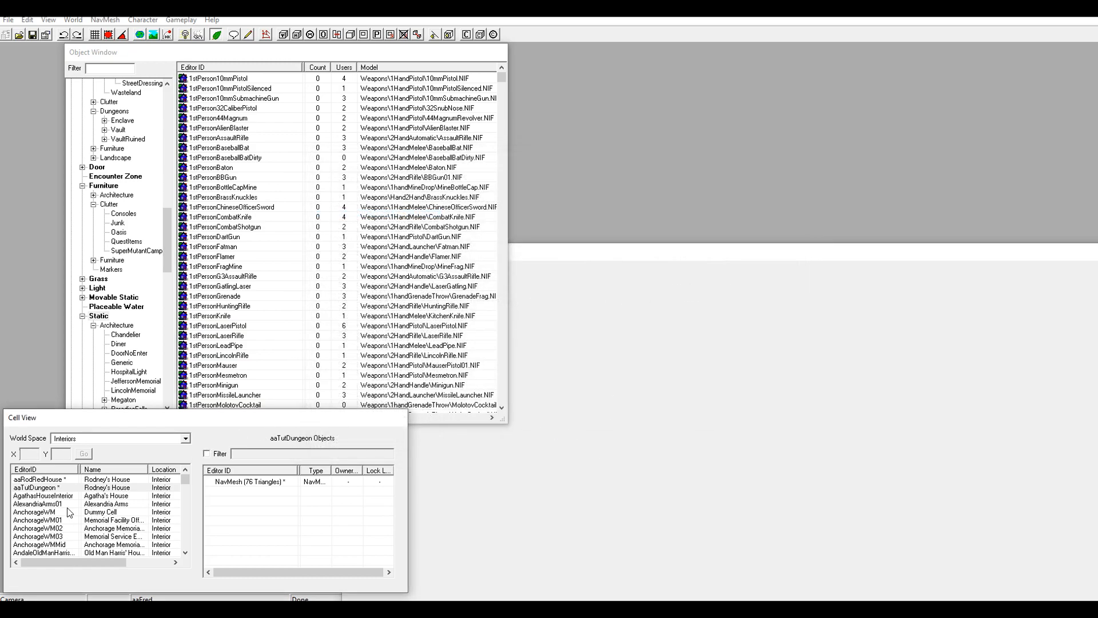
# - Load aaTutDungeon in the render window and set the cell's image space to MetroDefaultImageSpace01, applying the change
pyautogui.doubleClick(43, 488)
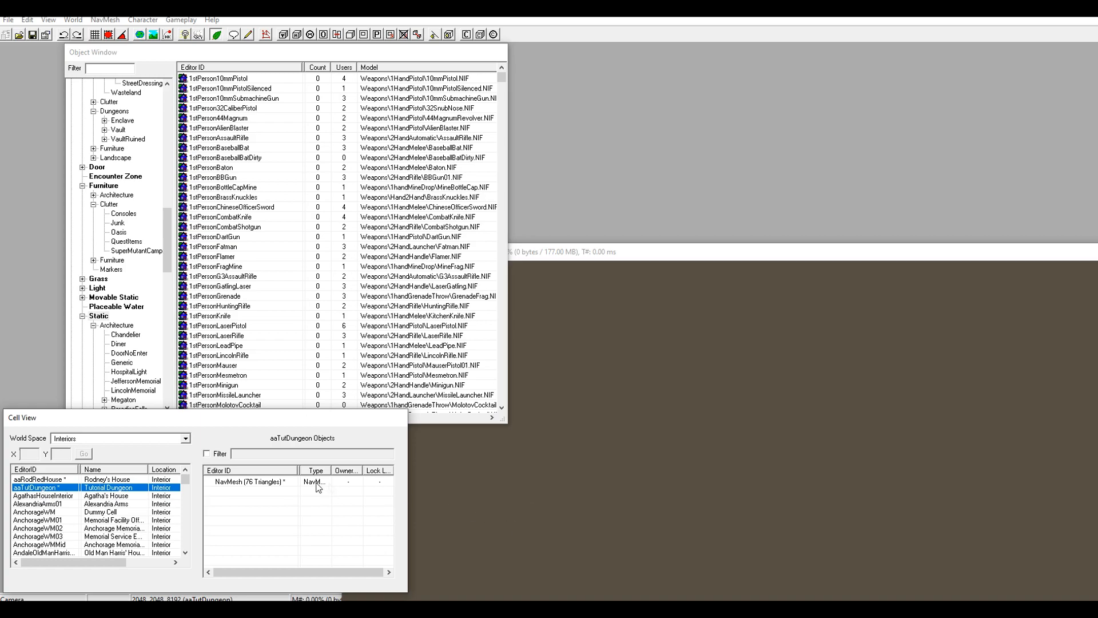
pyautogui.click(645, 505)
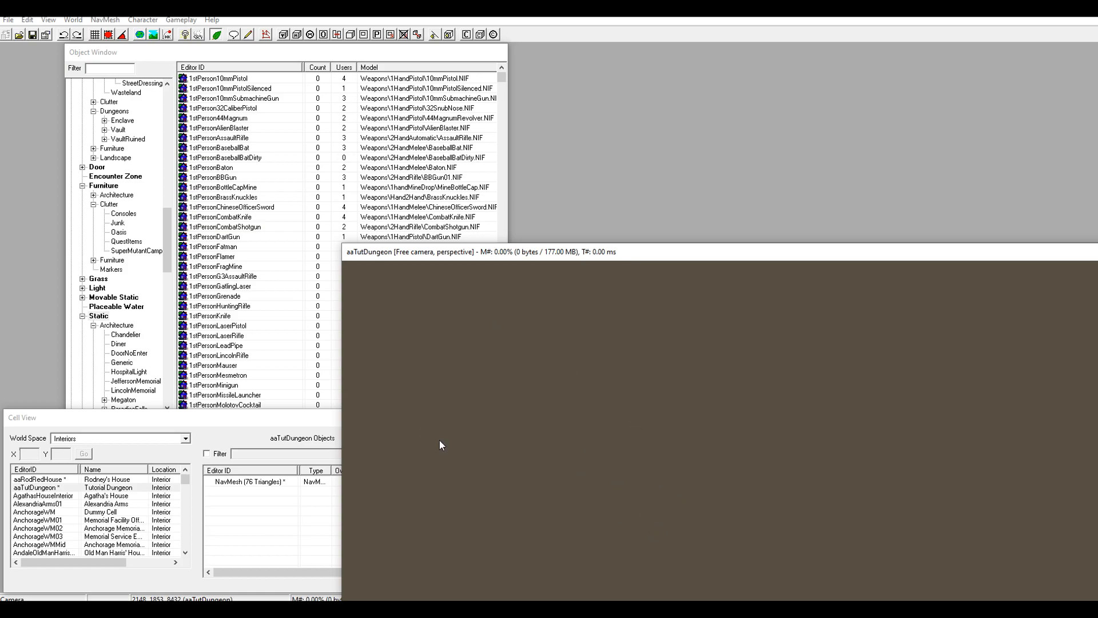
pyautogui.rightClick(53, 490)
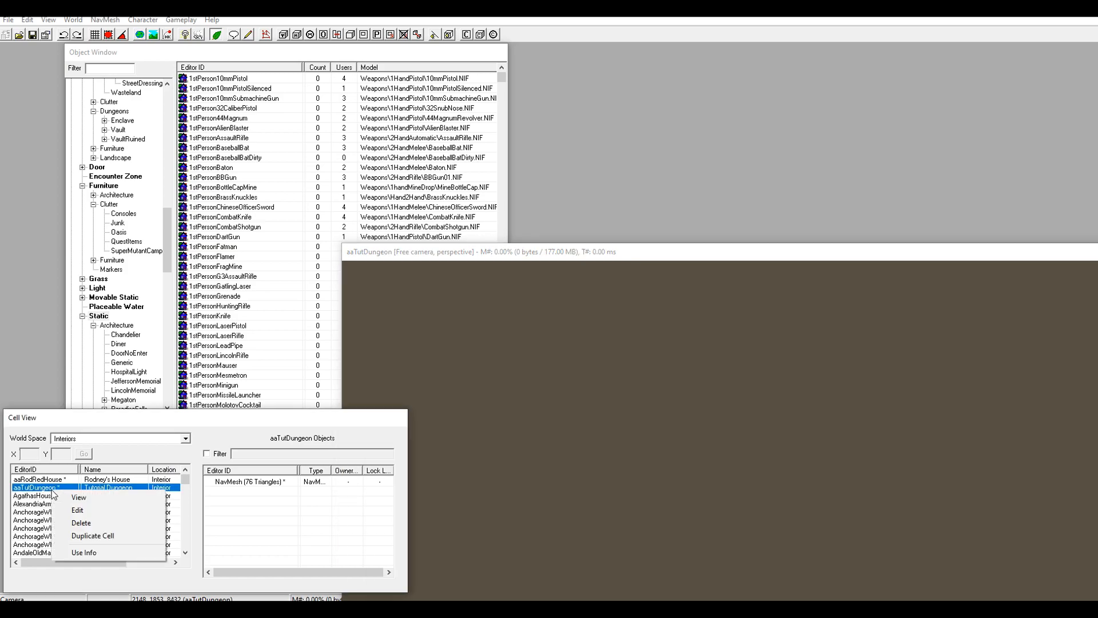
pyautogui.click(77, 509)
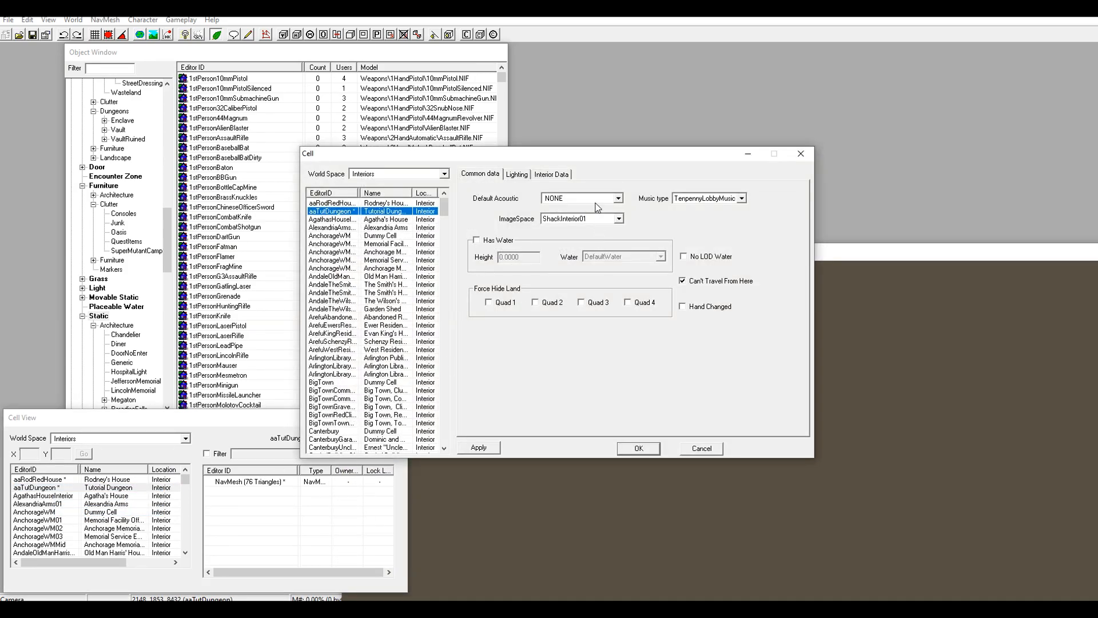
pyautogui.click(589, 219)
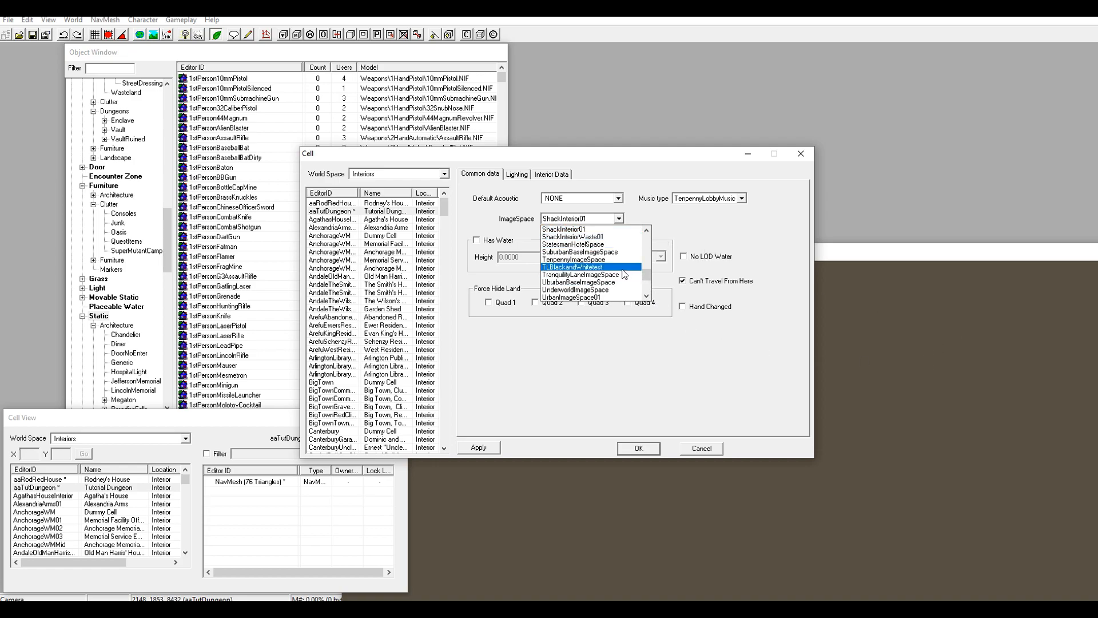
pyautogui.press('m')
pyautogui.press('m')
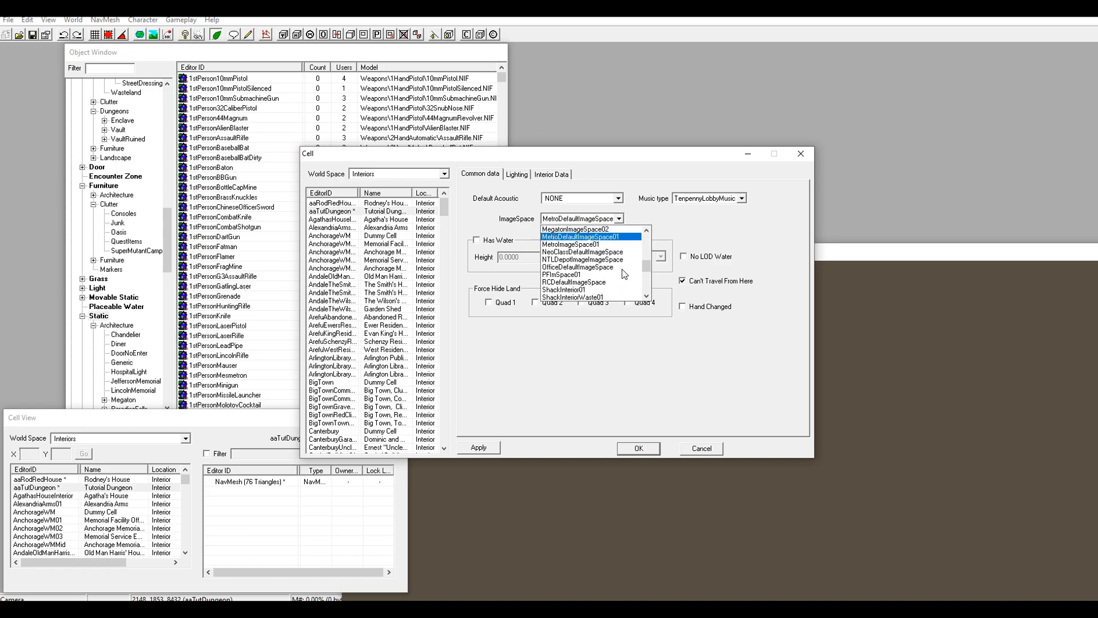
pyautogui.click(609, 236)
pyautogui.click(483, 448)
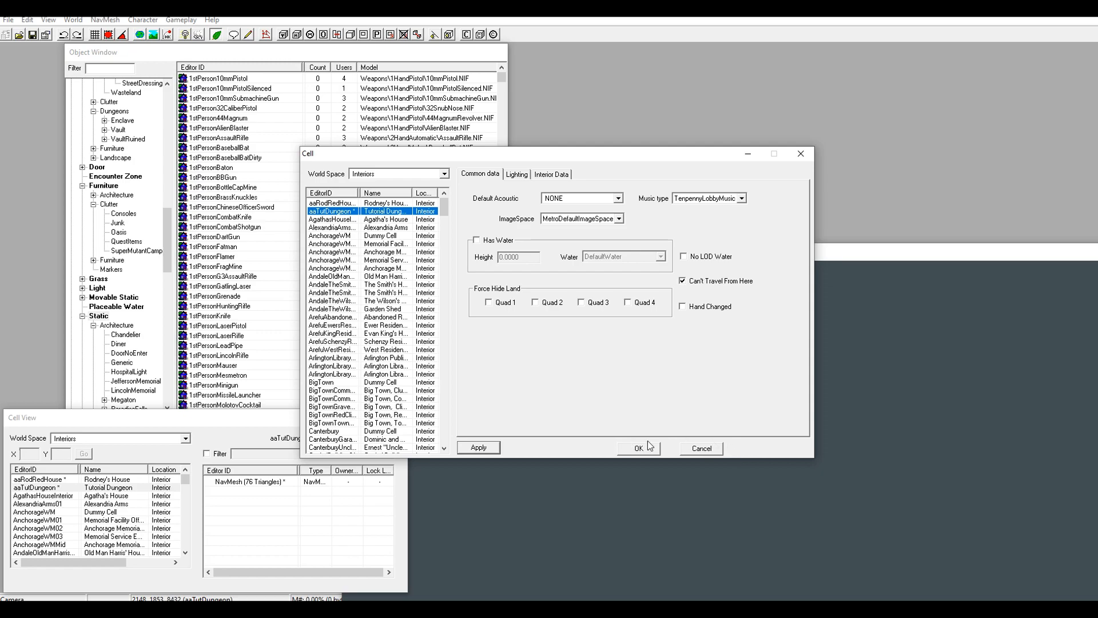
# - Set the cell's lighting template to MetroDefaultTemplate, apply it and close the cell properties
pyautogui.click(517, 174)
pyautogui.click(529, 219)
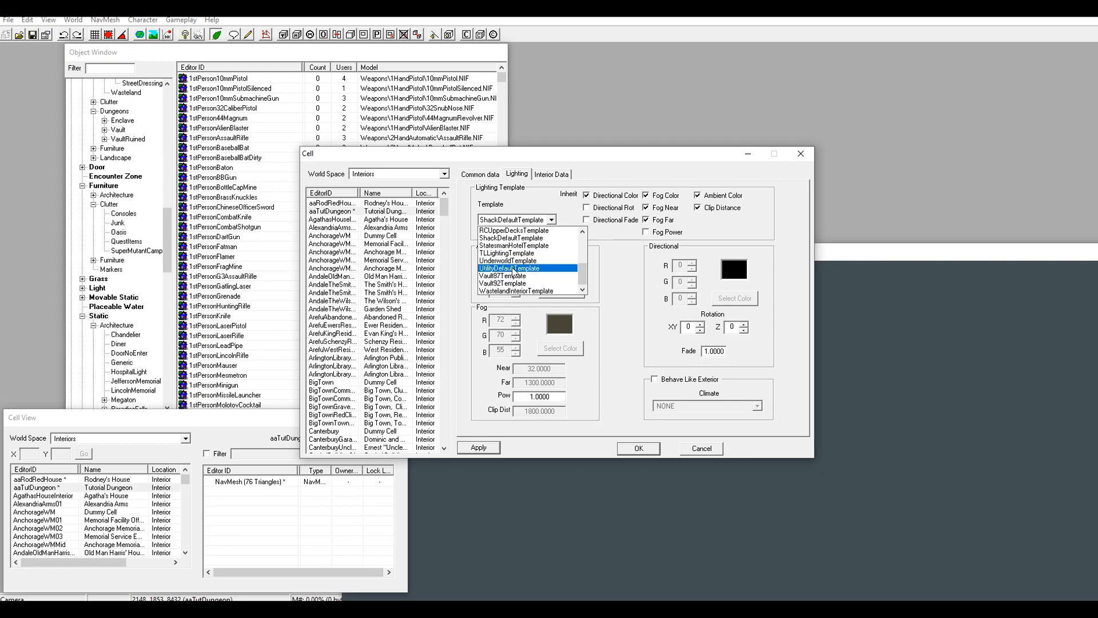
pyautogui.scroll(2, 513, 272)
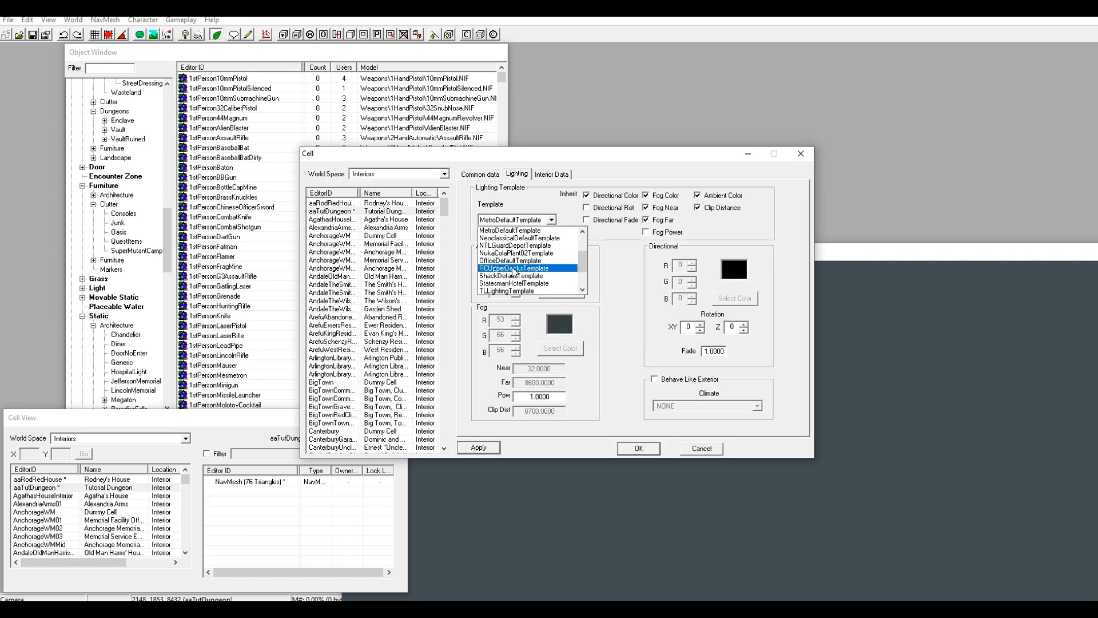
pyautogui.click(523, 230)
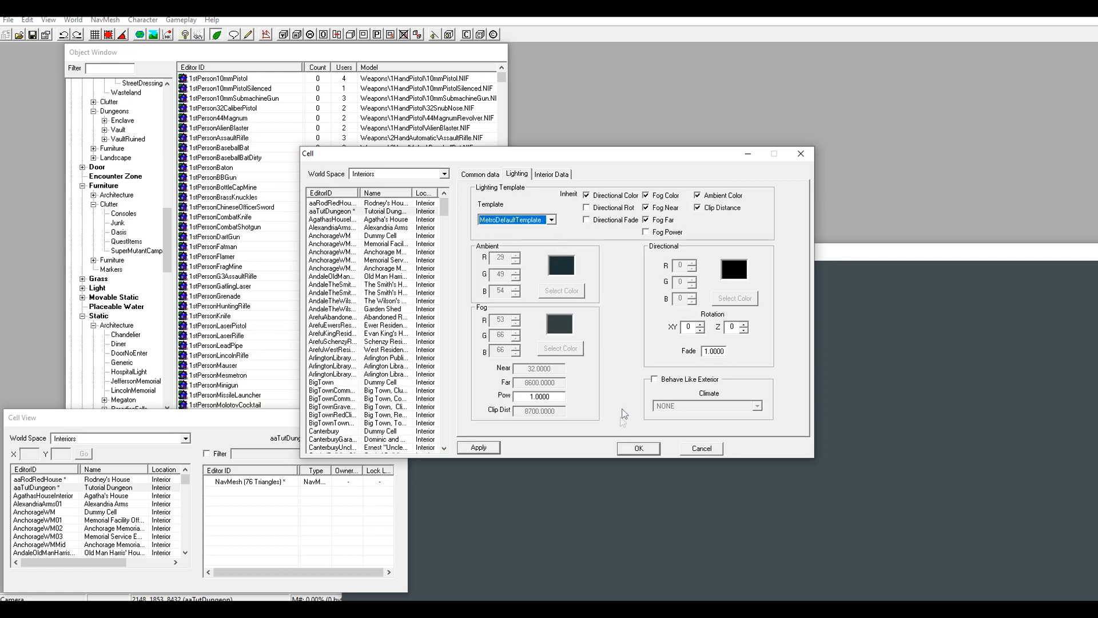
pyautogui.click(489, 449)
pyautogui.click(652, 450)
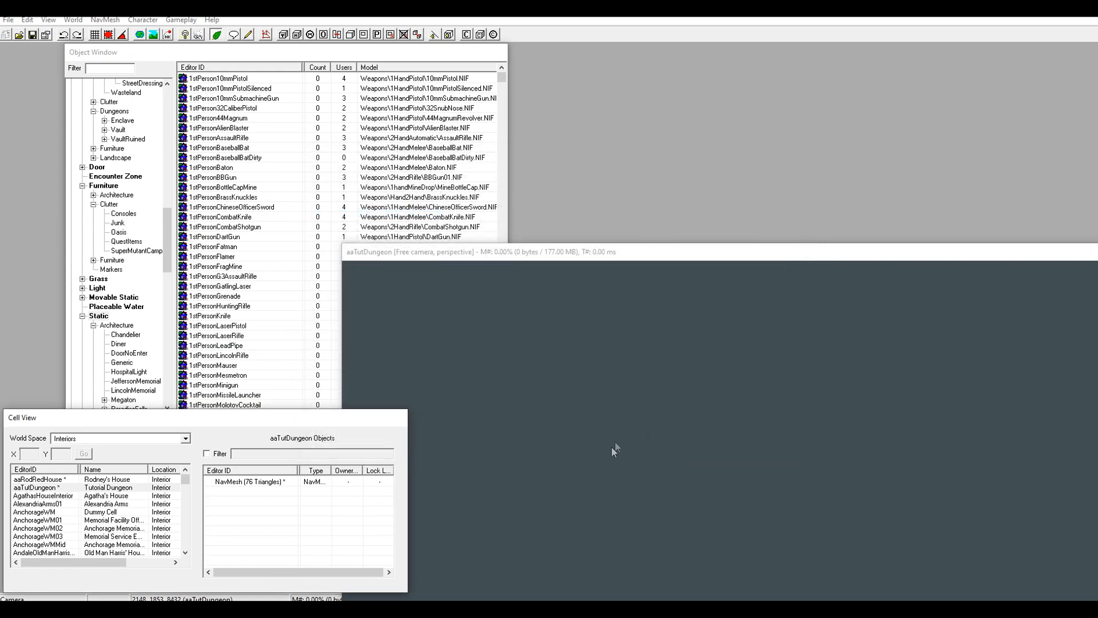
pyautogui.click(60, 495)
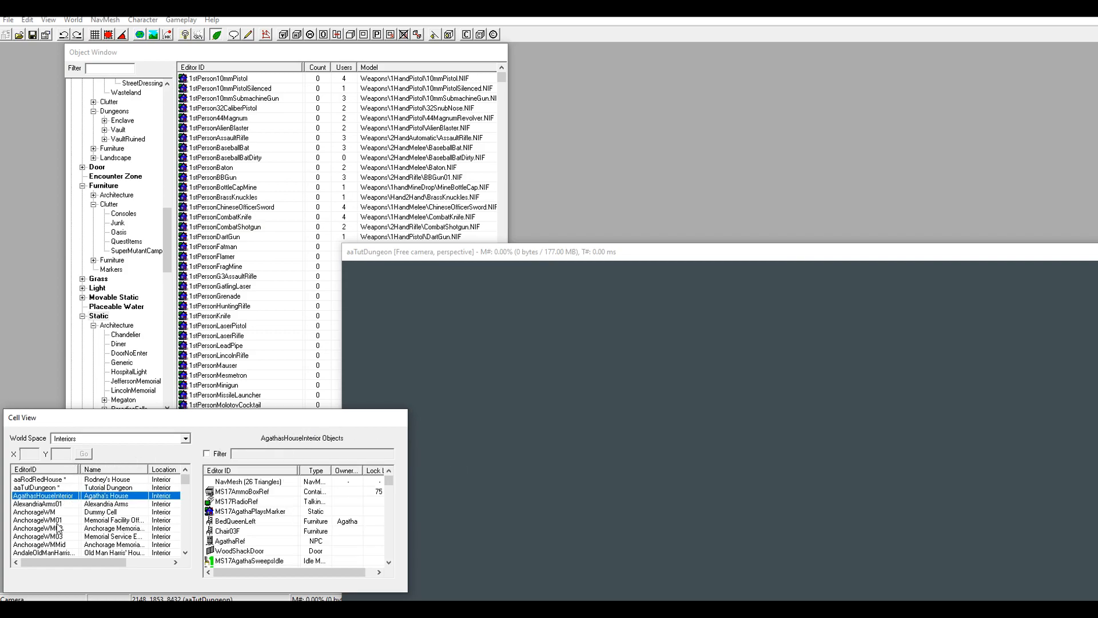
pyautogui.click(90, 512)
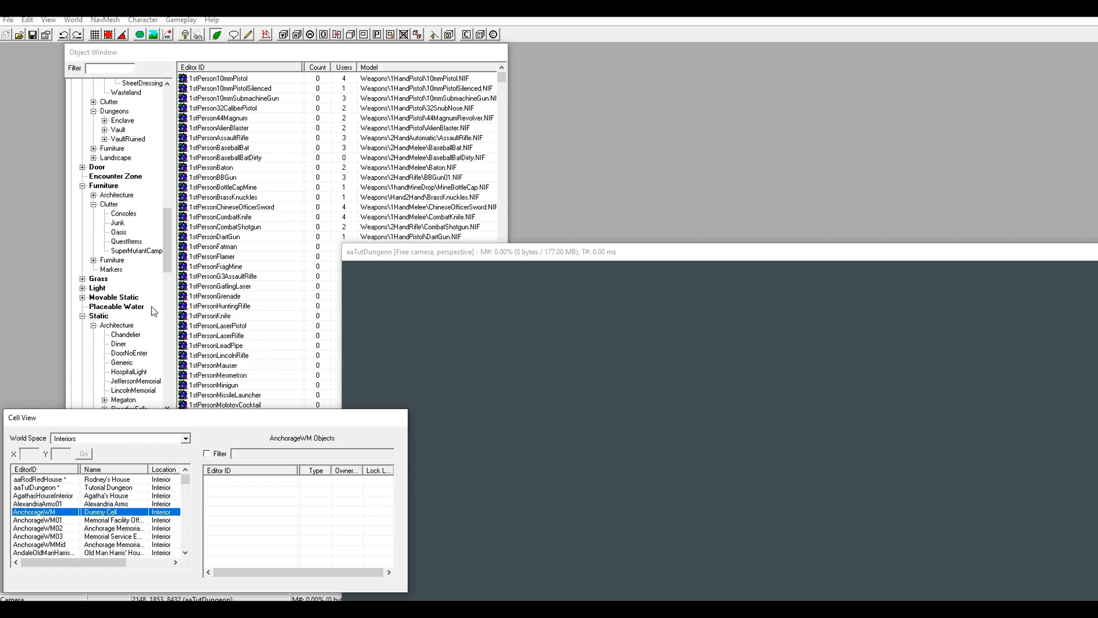
# - Browse the Static objects to the Dungeons folders and list the pieces of the Office tileset
pyautogui.click(97, 318)
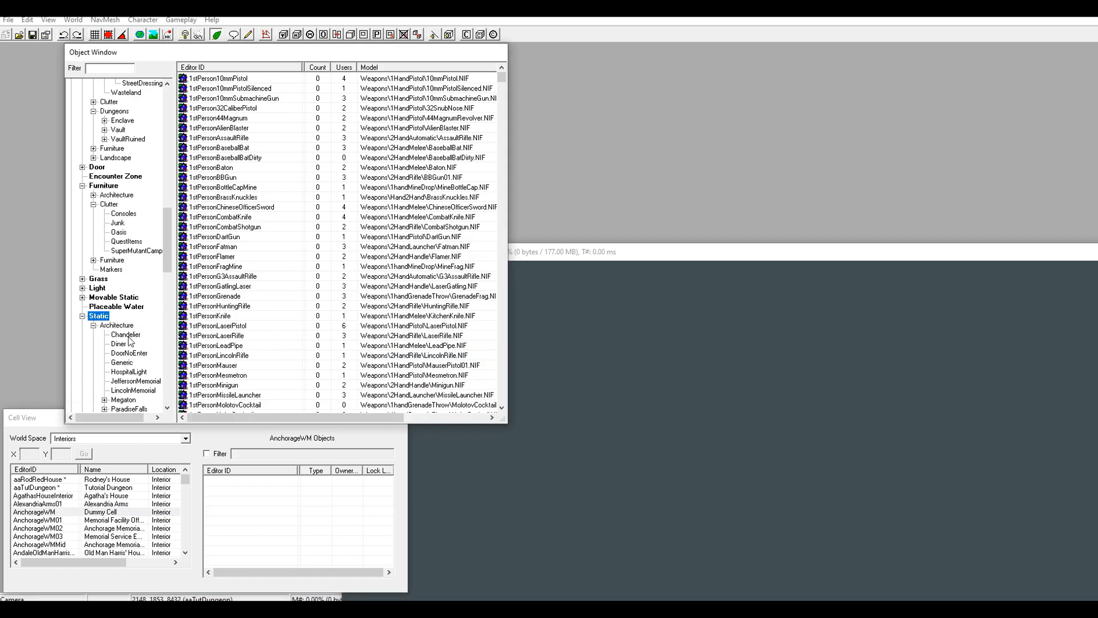
pyautogui.scroll(-1, 131, 341)
pyautogui.scroll(-1, 129, 341)
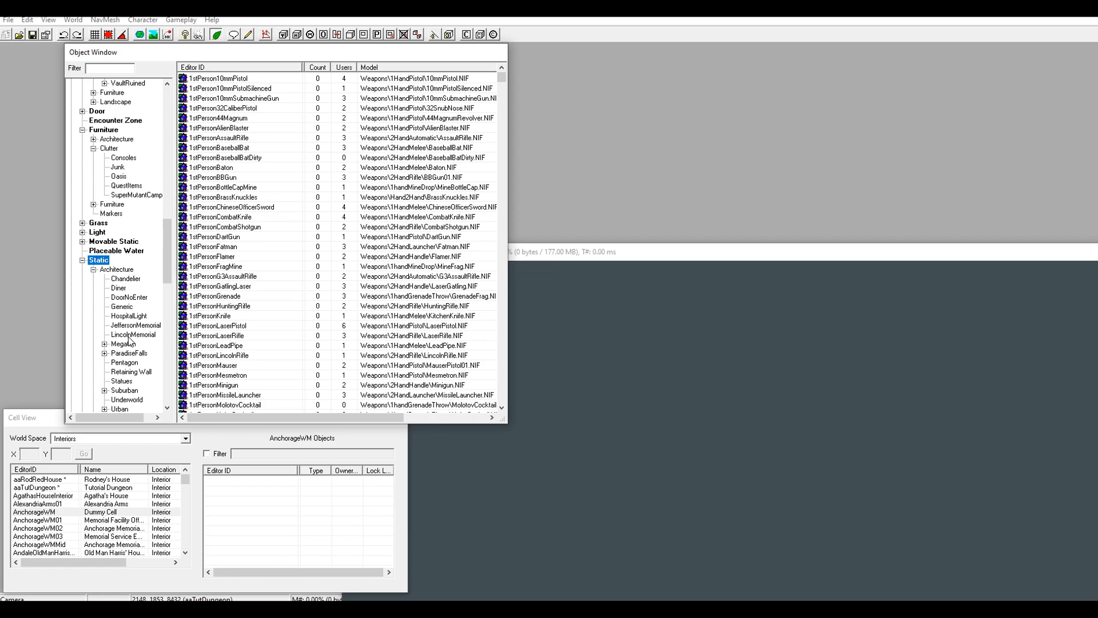
pyautogui.scroll(-6, 130, 340)
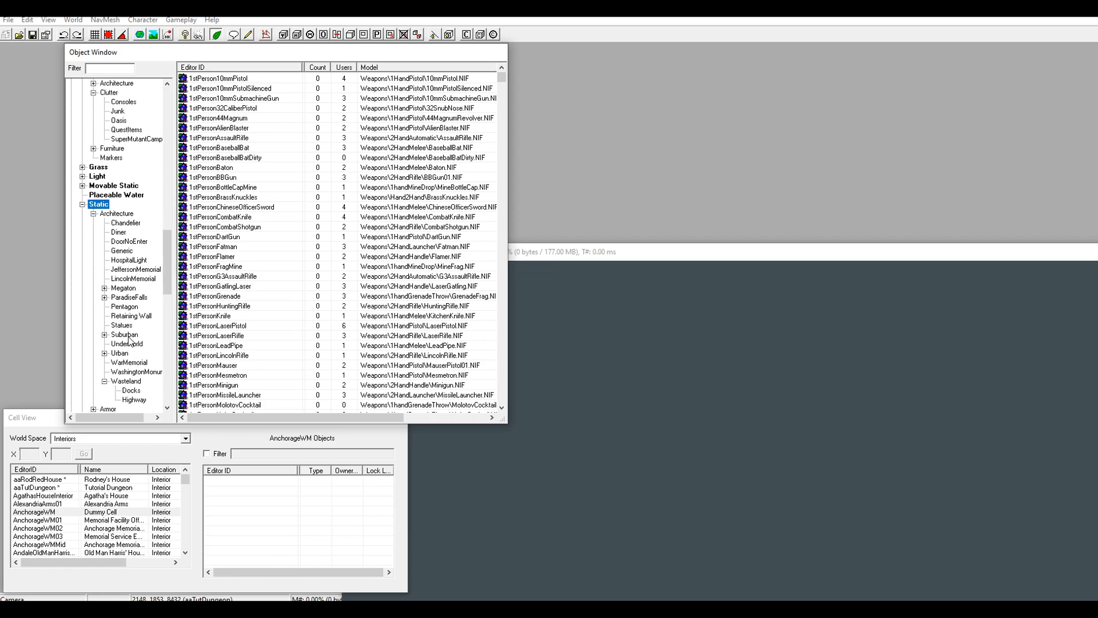
pyautogui.scroll(-10, 128, 337)
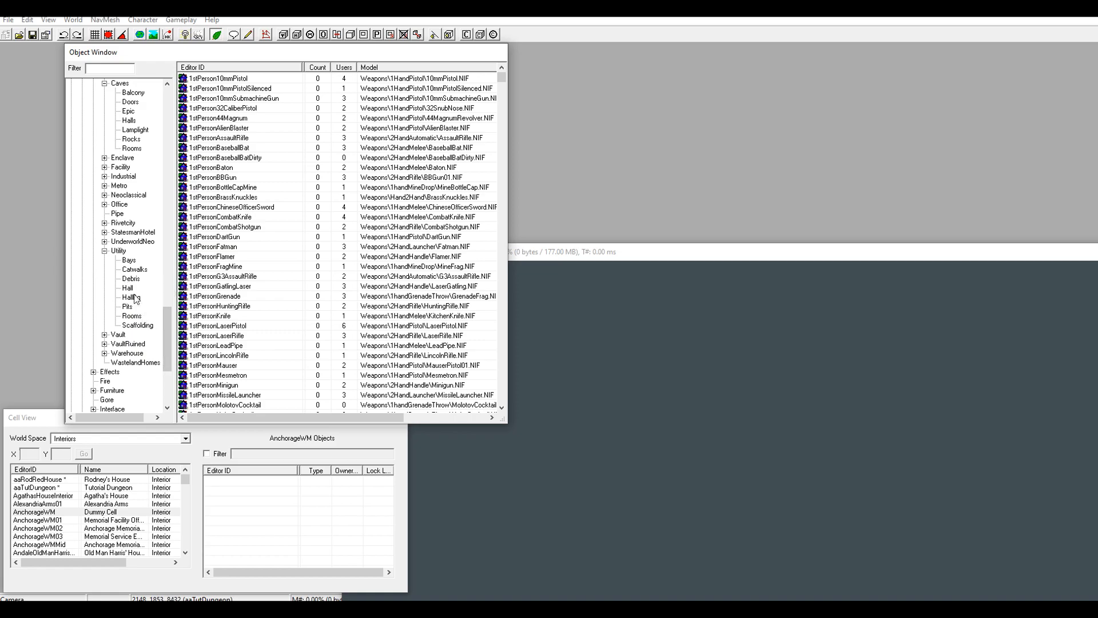
pyautogui.click(119, 204)
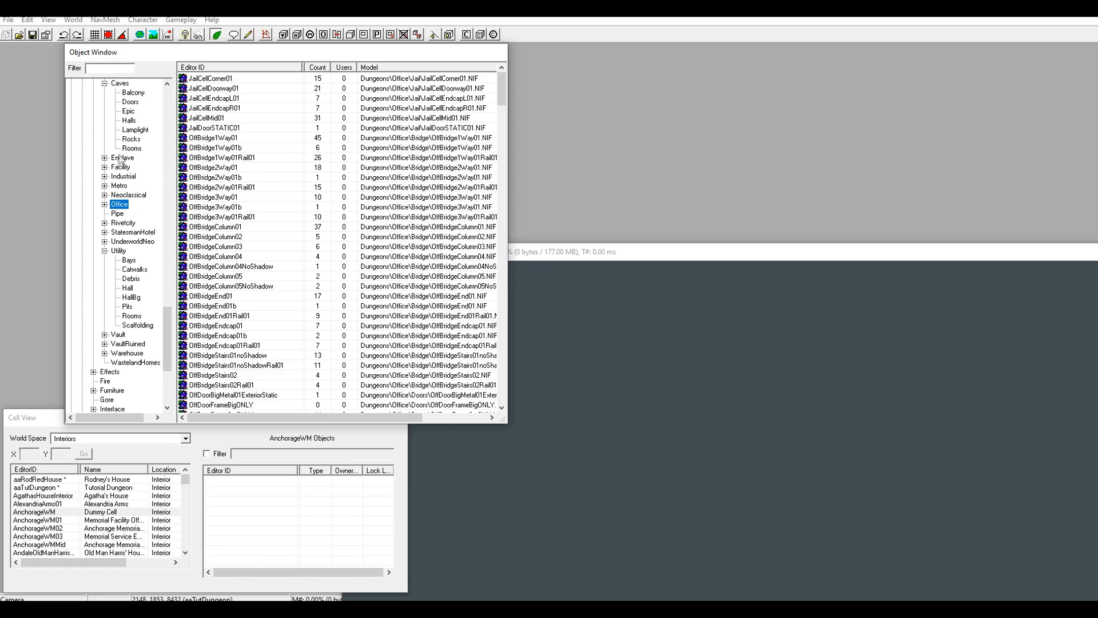
# - Collapse the Caves and Utility folders under the Static Dungeons objects and expand the Office folder
pyautogui.scroll(15, 121, 160)
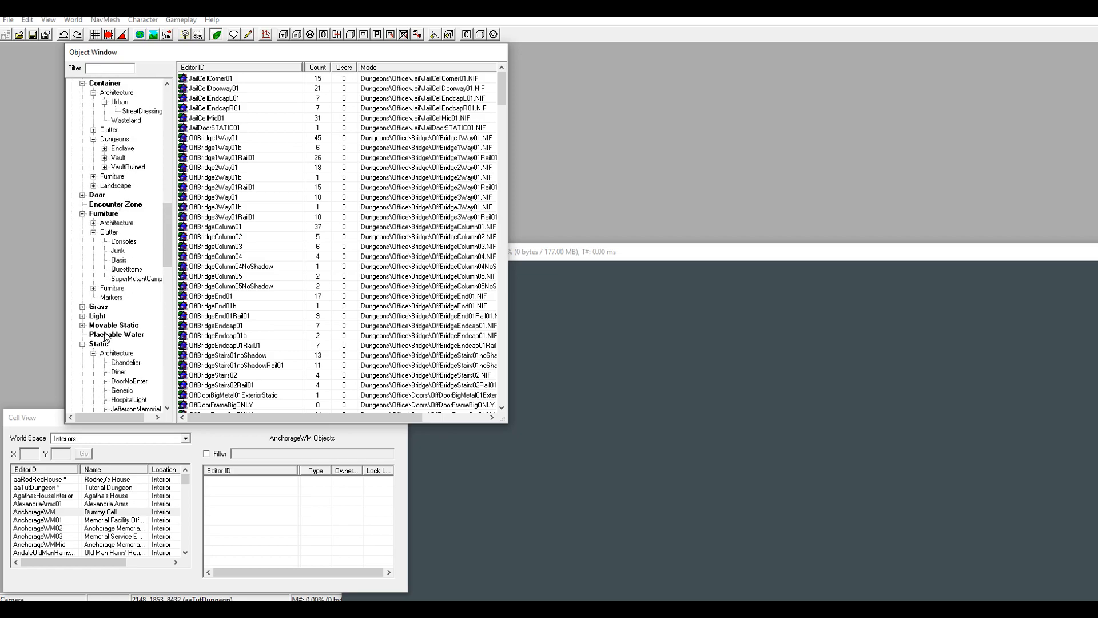
pyautogui.click(102, 344)
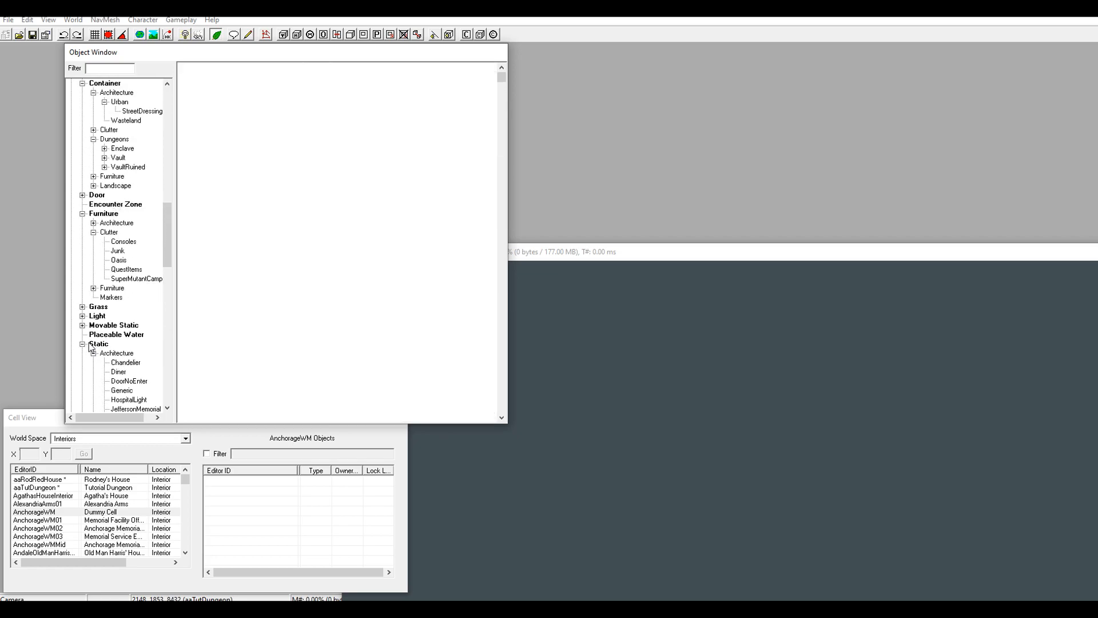
pyautogui.scroll(-3, 118, 343)
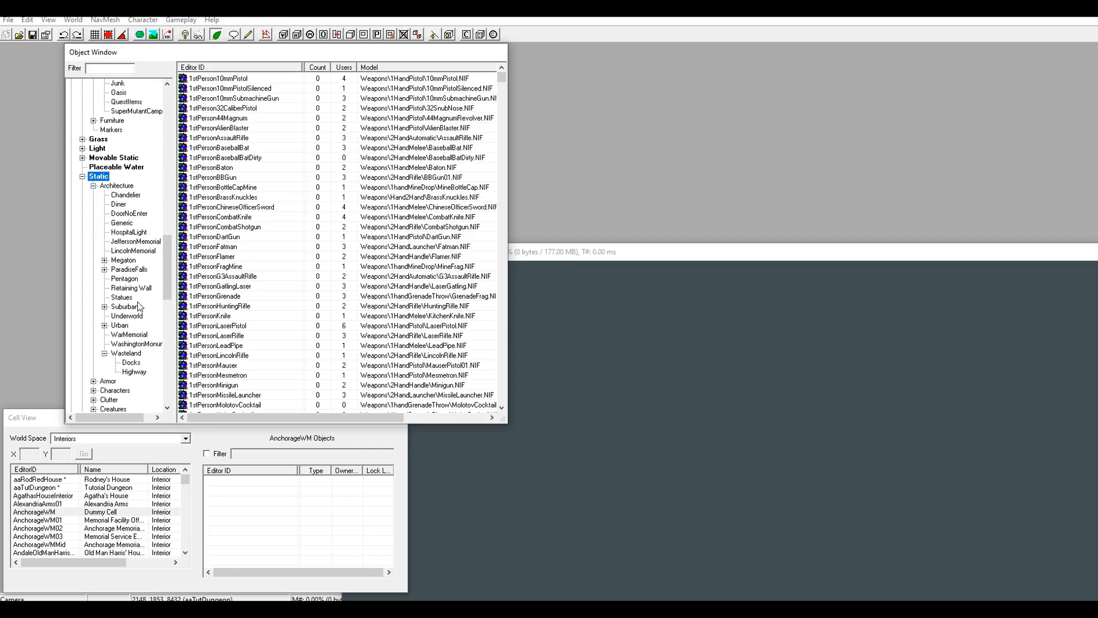
pyautogui.scroll(-5, 139, 306)
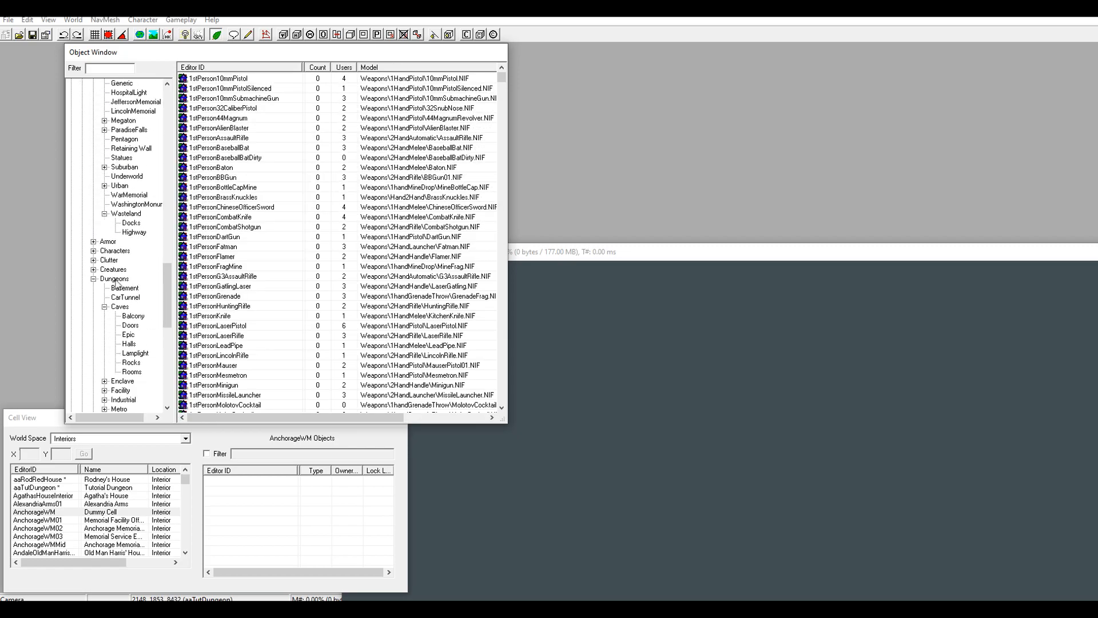
pyautogui.click(106, 307)
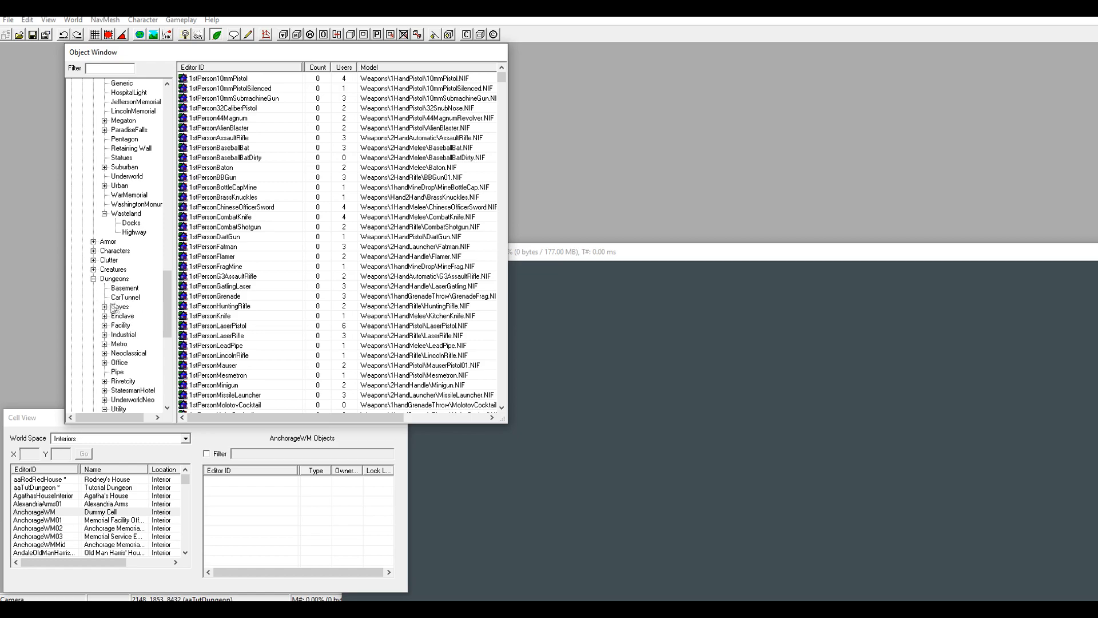
pyautogui.scroll(-1, 114, 290)
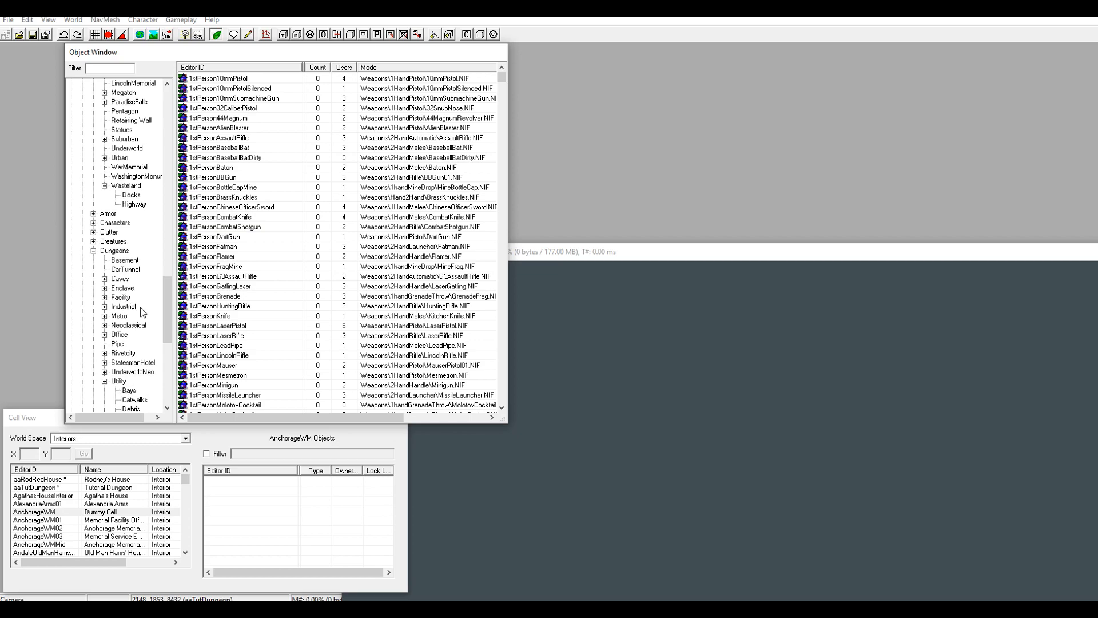
pyautogui.click(106, 382)
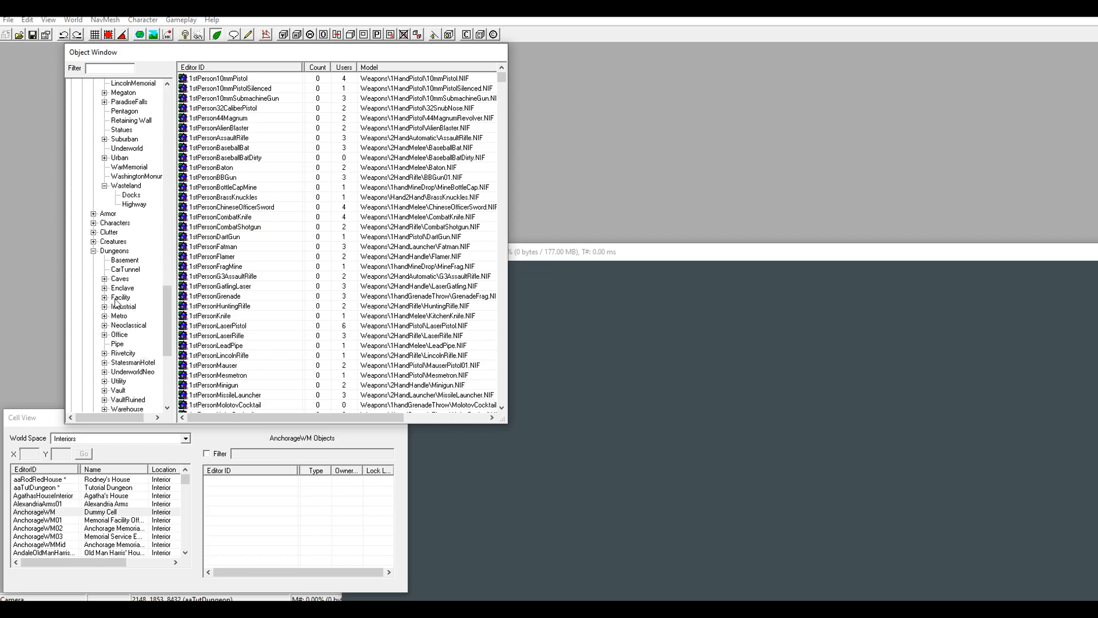
pyautogui.click(104, 335)
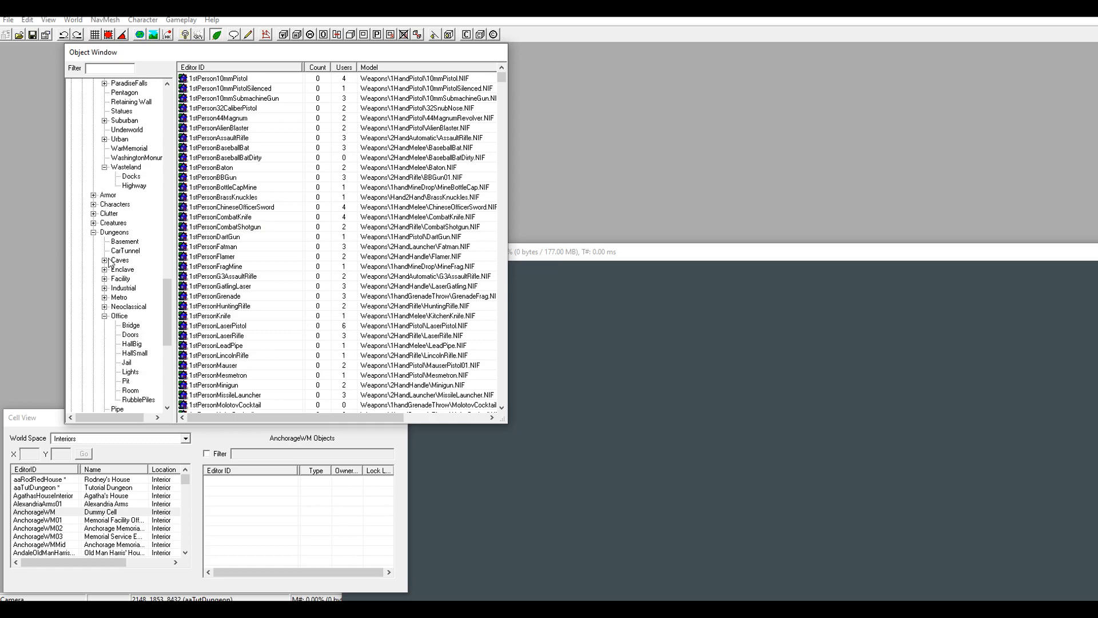
# - Filter the object list by "wall" and show the matching pieces of the Office tileset
pyautogui.scroll(-1, 116, 298)
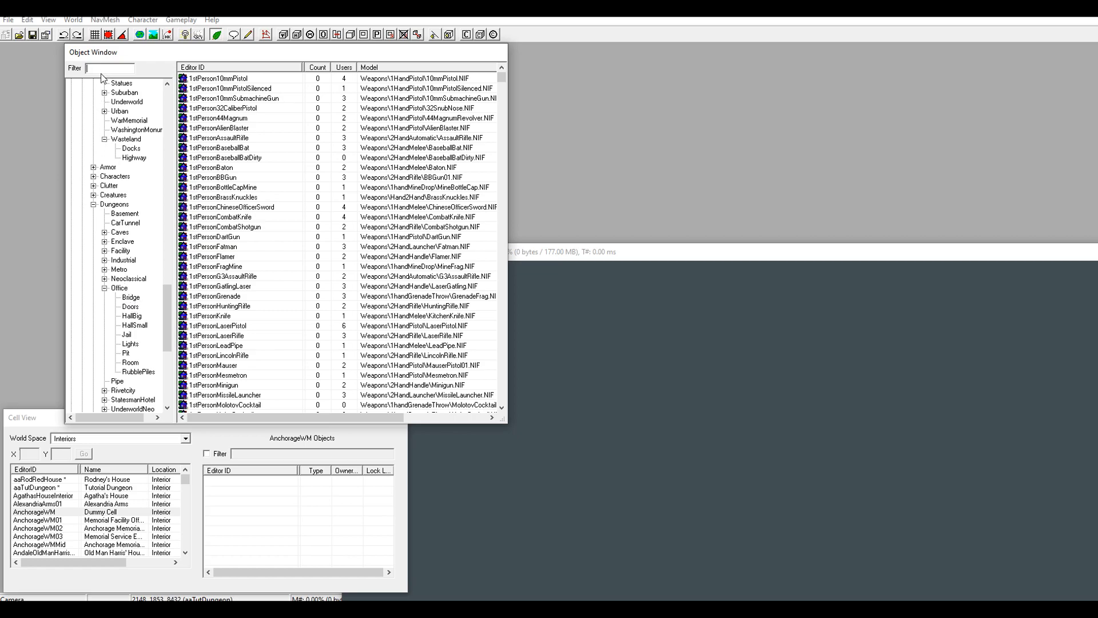
pyautogui.write('wall')
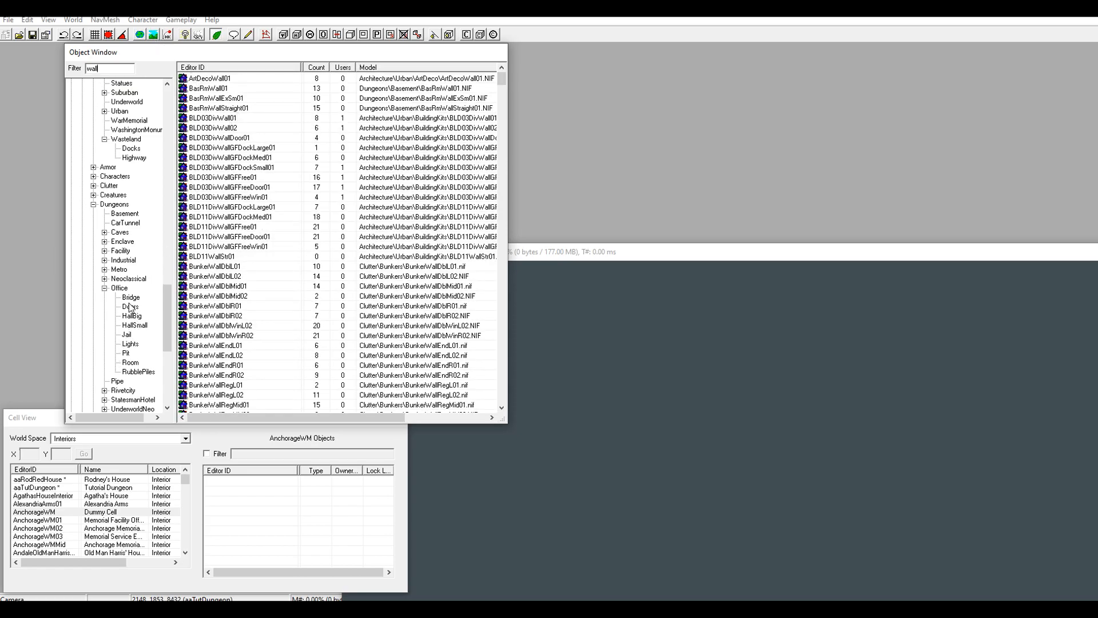
pyautogui.click(119, 288)
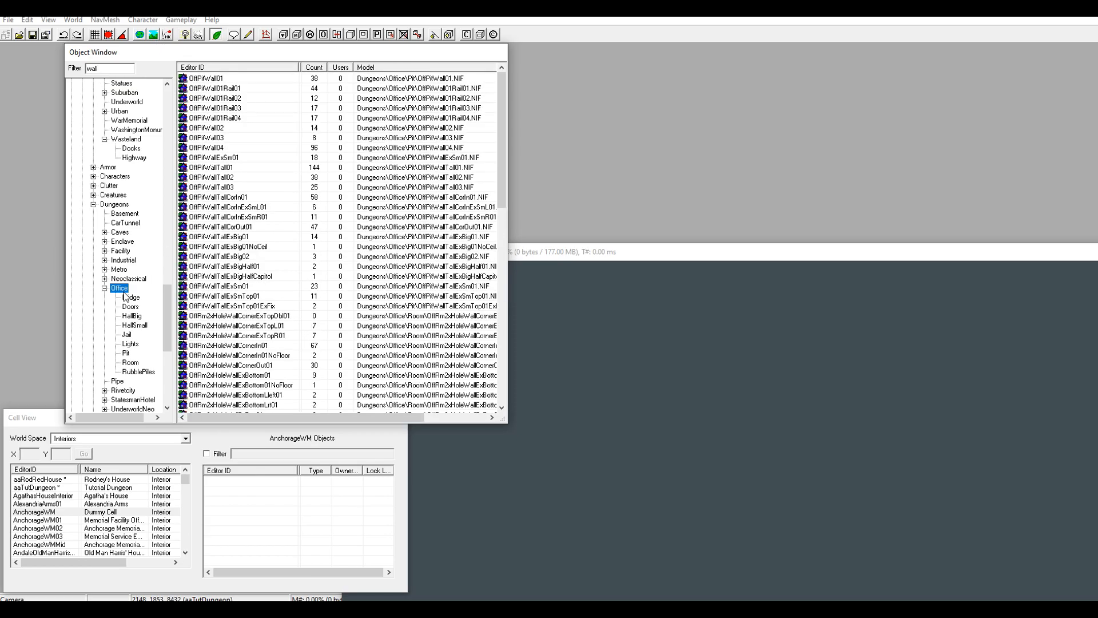
# - Check where OffPitWall01Rail01 is used with its Use Info report, and close the report
pyautogui.rightClick(221, 90)
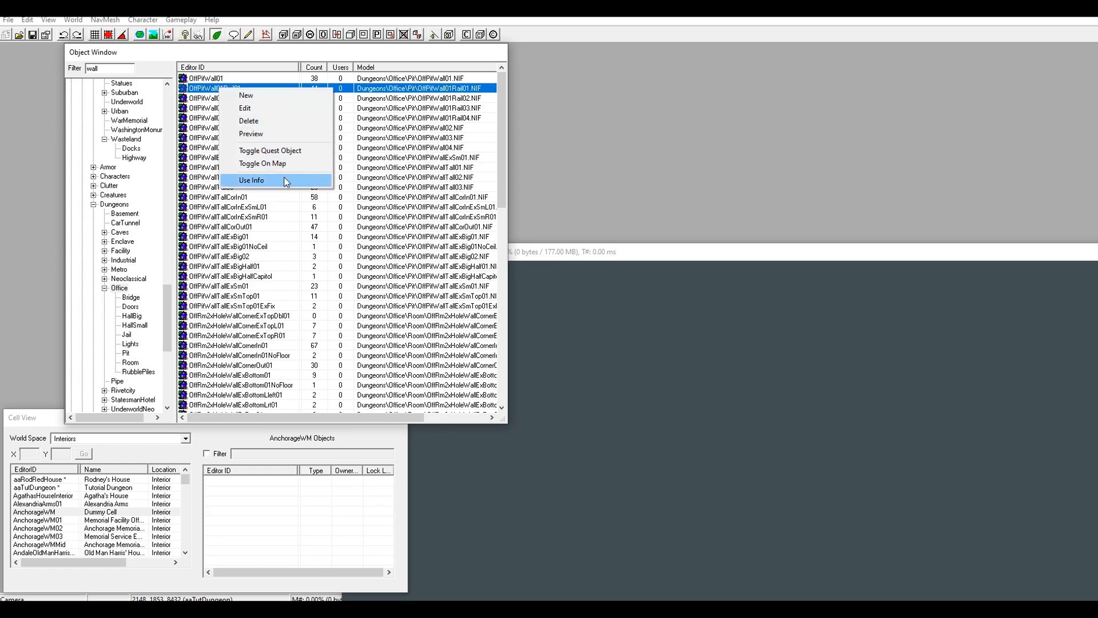
pyautogui.click(285, 181)
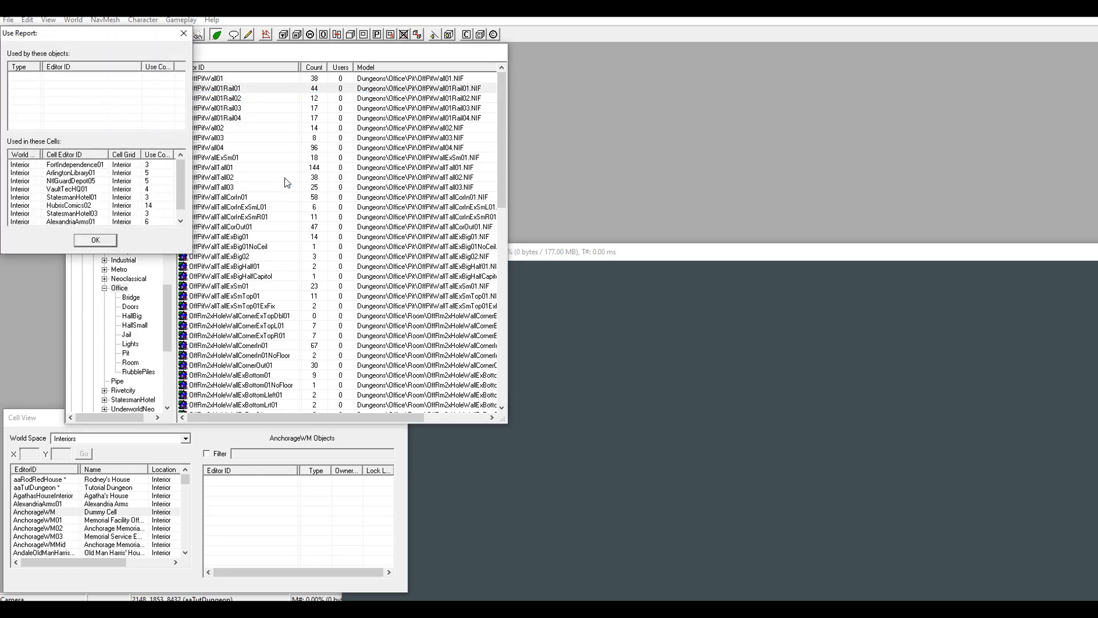
pyautogui.click(183, 33)
# - Open a preview of OffPitWall01Rail03 and view the model from another angle
pyautogui.rightClick(218, 107)
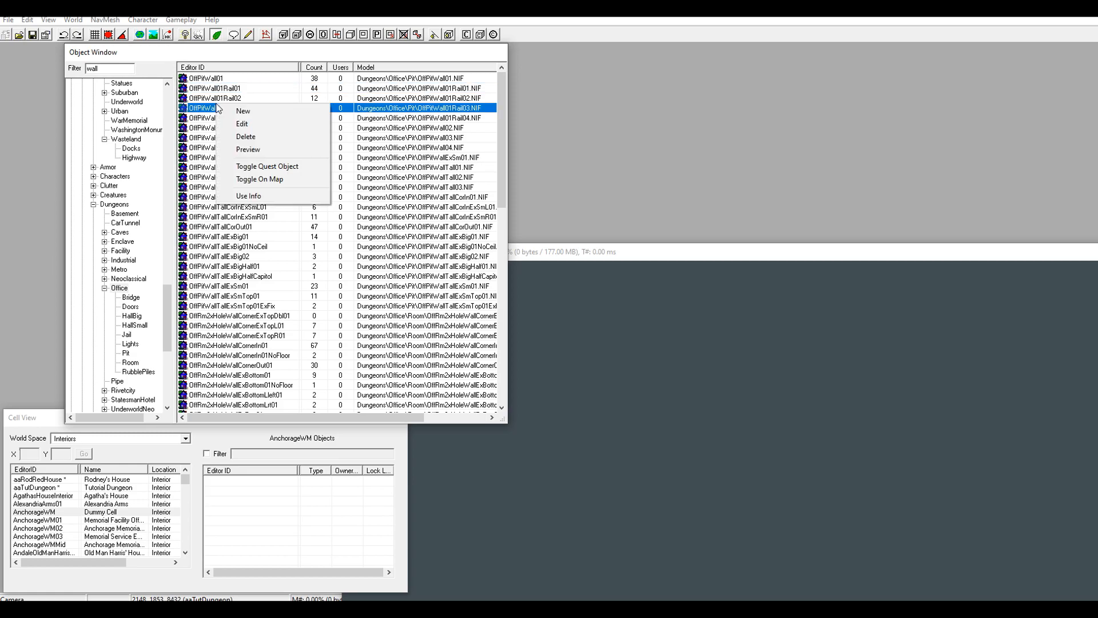
pyautogui.click(249, 149)
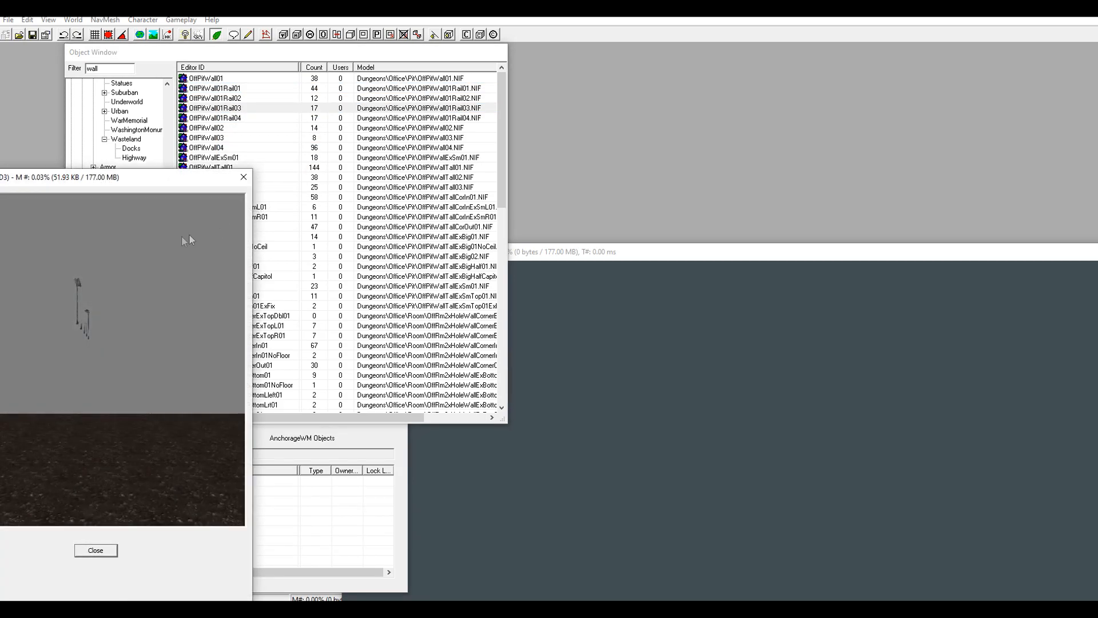
pyautogui.moveTo(111, 290); pyautogui.dragTo(224, 313)
pyautogui.click(217, 108)
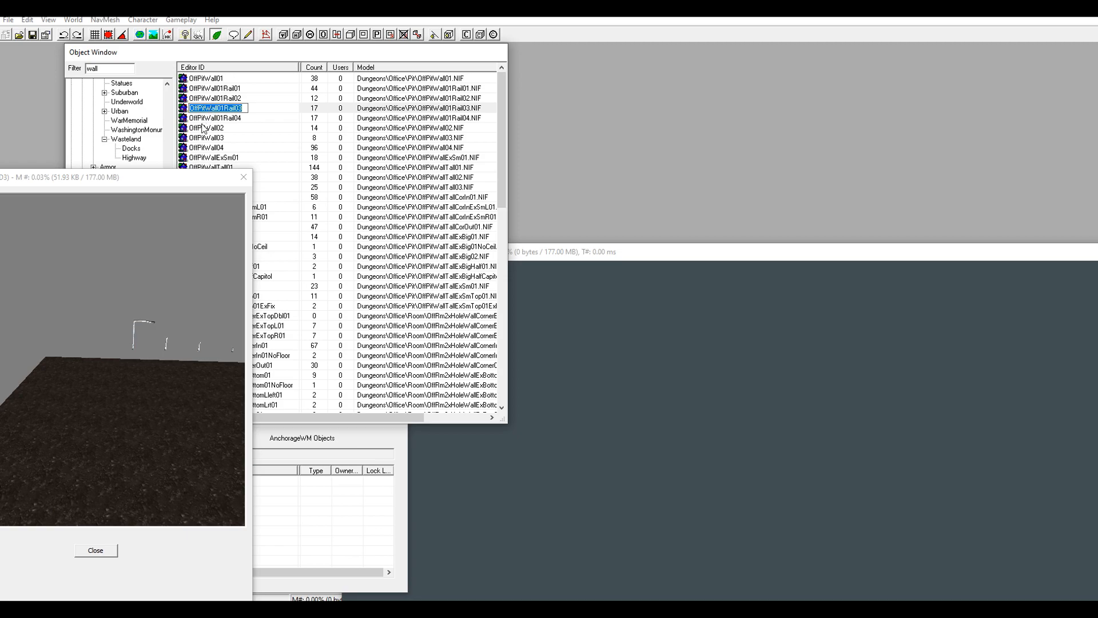
# - Preview the pit wall pieces one after another from OffPitWall02 to OffPitWallTallCorInExSmR01
pyautogui.click(202, 127)
pyautogui.press('Down')
pyautogui.press('Down')
pyautogui.press('Down')
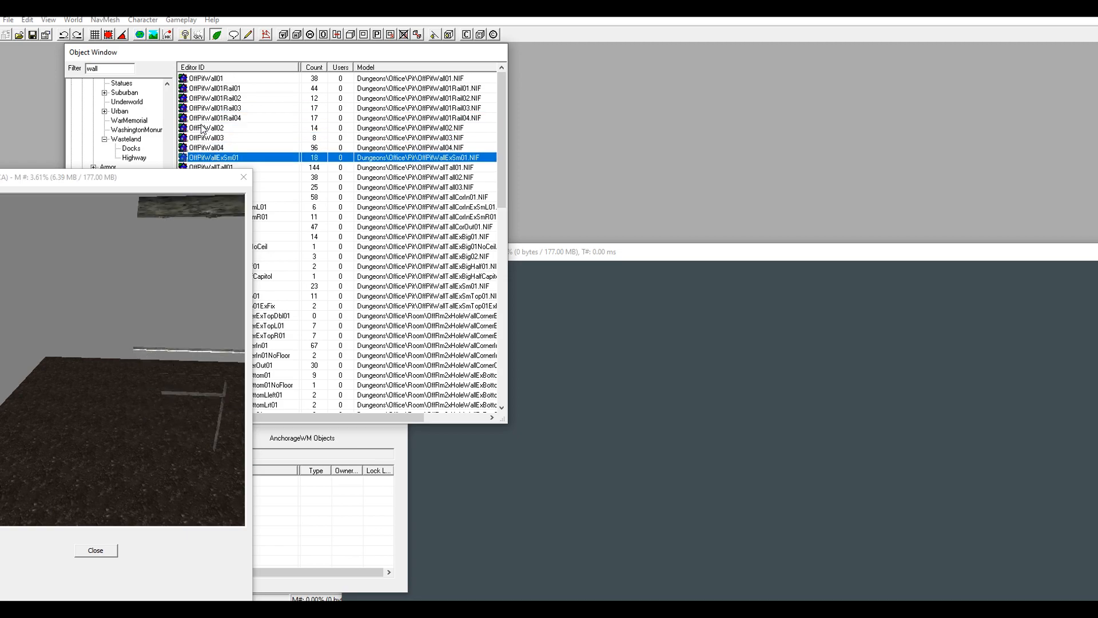
pyautogui.press('Down')
pyautogui.press('Down')
pyautogui.press('Down')
pyautogui.press('Down')
pyautogui.press('Down')
pyautogui.press('Down')
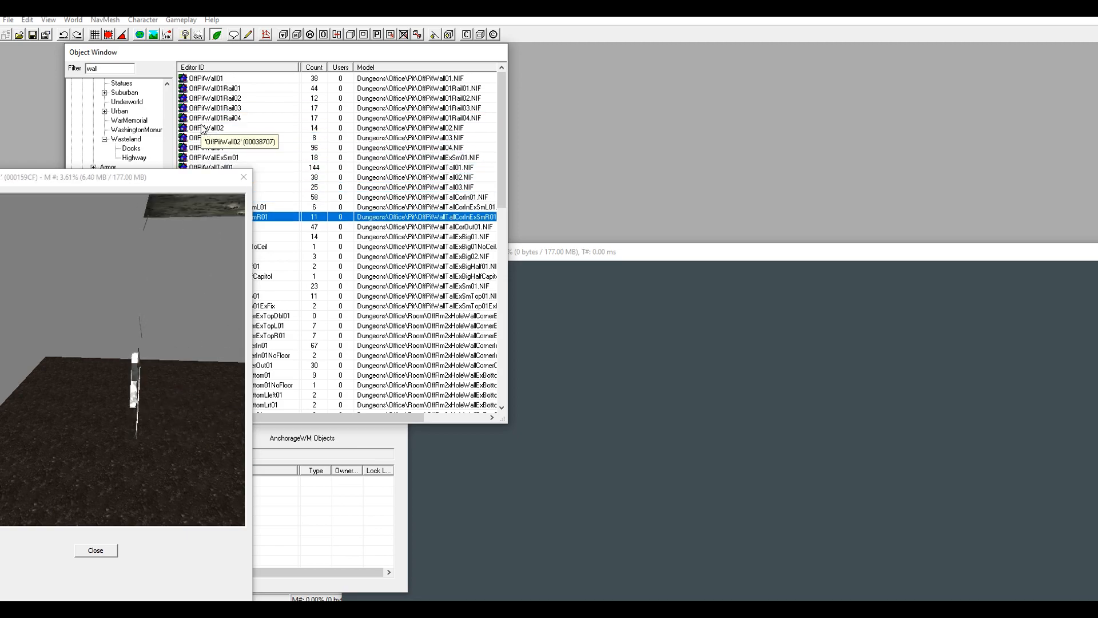
# - Preview OffPitWallTallExBig02 and move the preview window beside the object list so both are fully visible
pyautogui.moveTo(154, 277); pyautogui.dragTo(2, 280)
pyautogui.click(317, 257)
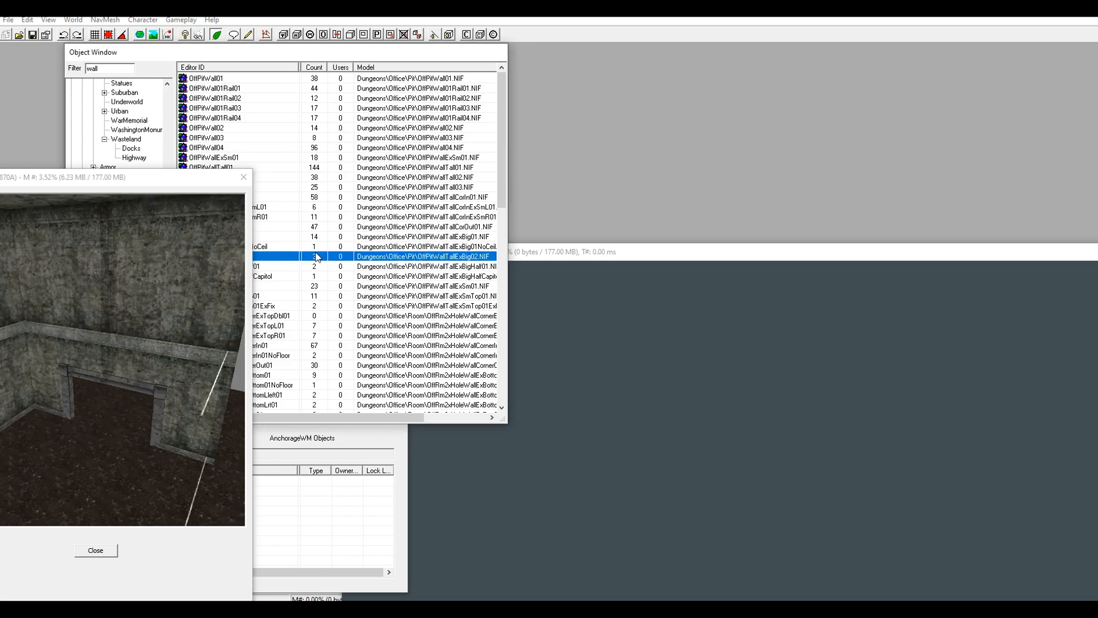
pyautogui.moveTo(201, 179); pyautogui.dragTo(487, 403)
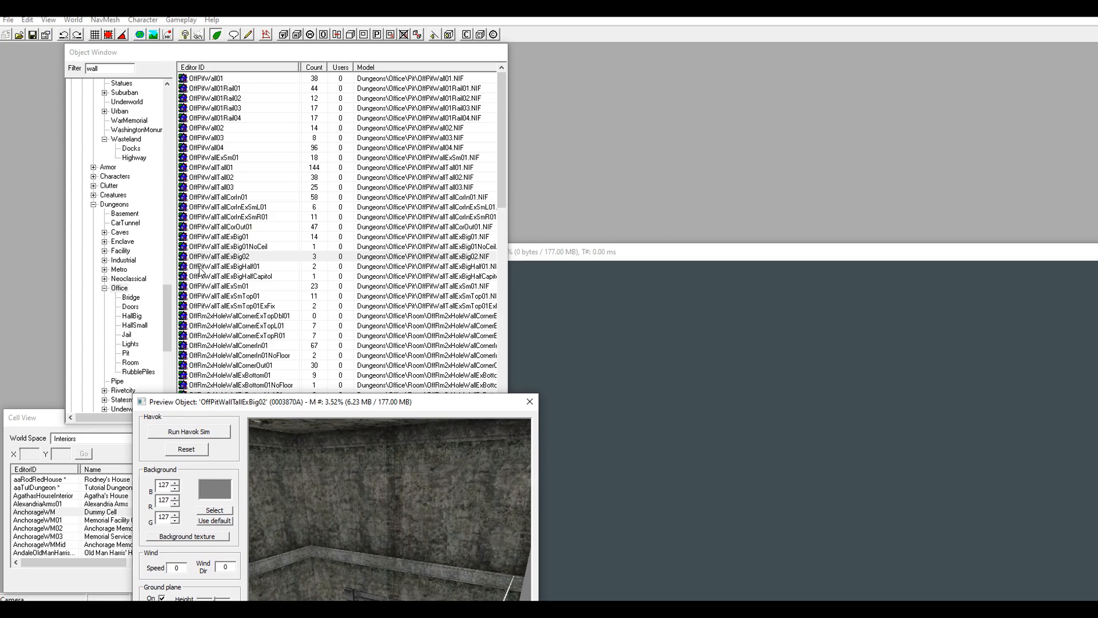
pyautogui.moveTo(313, 401); pyautogui.dragTo(621, 95)
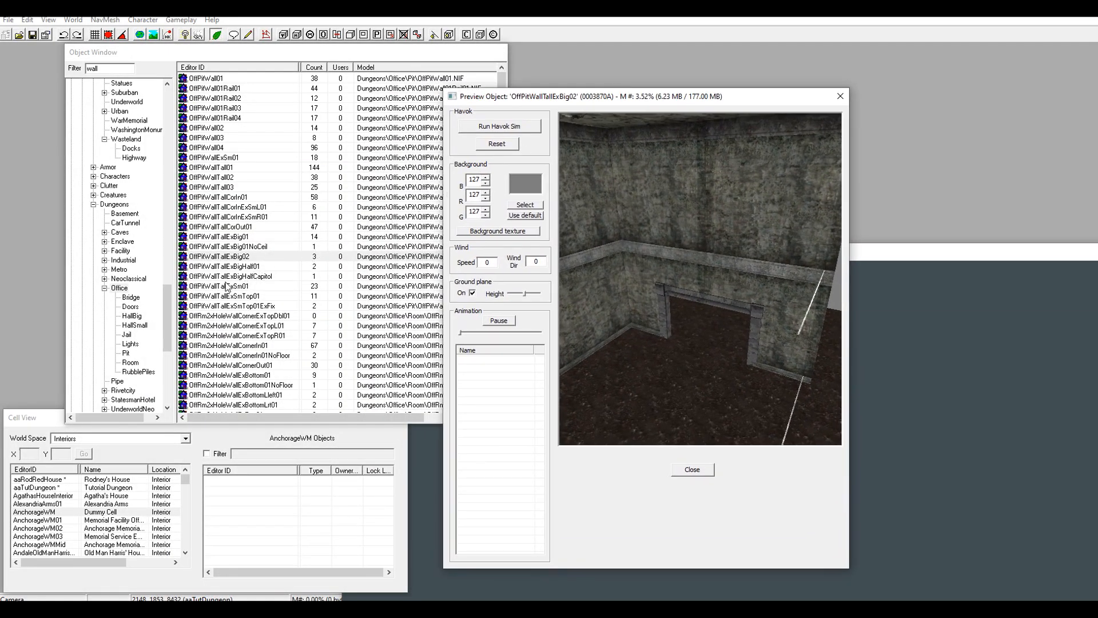
# - Preview the tall pit wall pieces from OffPitWallTallExBigHalf01 to OffPitWallTallExSmTop01ExFix
pyautogui.click(213, 267)
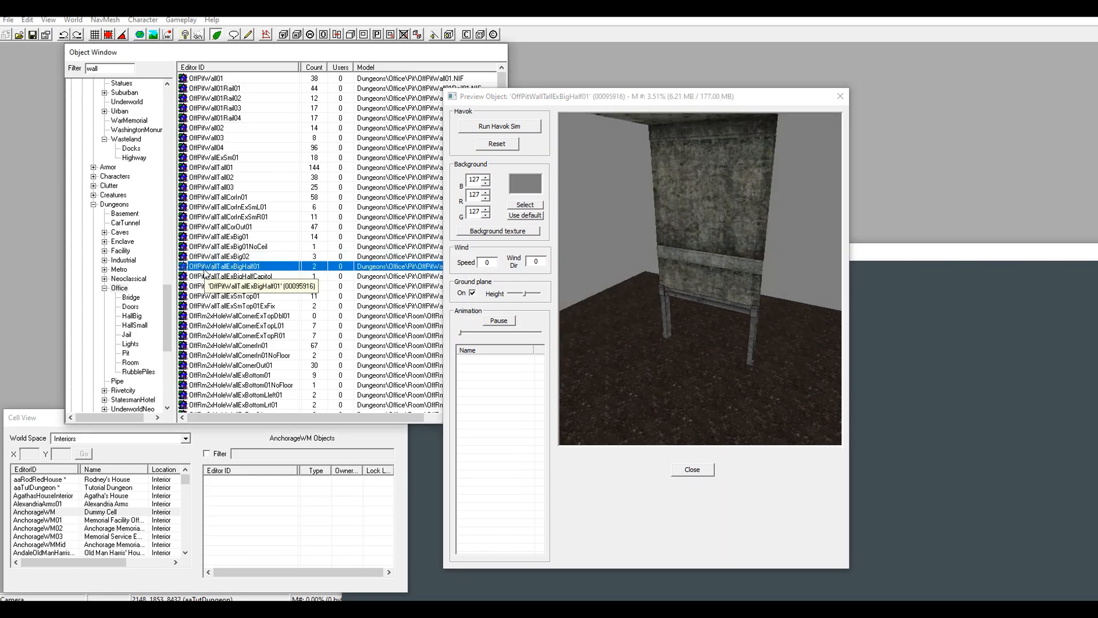
pyautogui.press('Down')
pyautogui.press('Down')
pyautogui.press('Down')
pyautogui.press('Down')
pyautogui.press('Down')
pyautogui.press('Down')
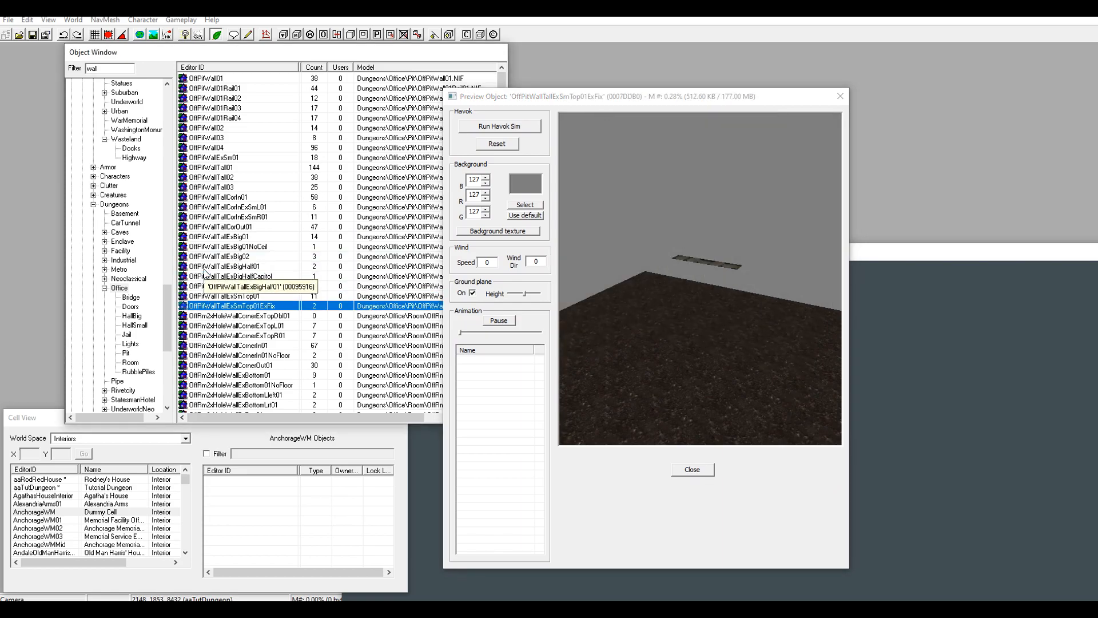
# - Preview the OffRm2xHole wall pieces in sequence, from the corner exits to OffRm2xHoleWallExTopBottomNoFloor
pyautogui.press('Down')
pyautogui.press('Down')
pyautogui.press('Down')
pyautogui.press('Down')
pyautogui.press('Down')
pyautogui.press('Down')
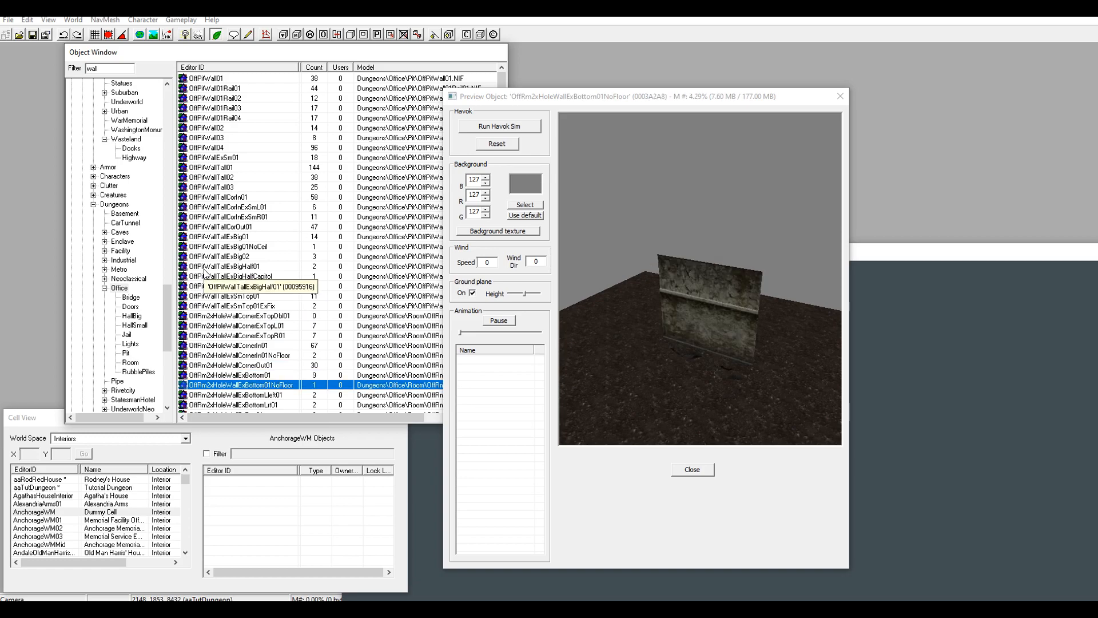
pyautogui.press('Down')
pyautogui.press('Down')
pyautogui.press('Down')
pyautogui.press('Down')
pyautogui.press('Down')
pyautogui.press('Down')
pyautogui.press('Down')
pyautogui.press('Down')
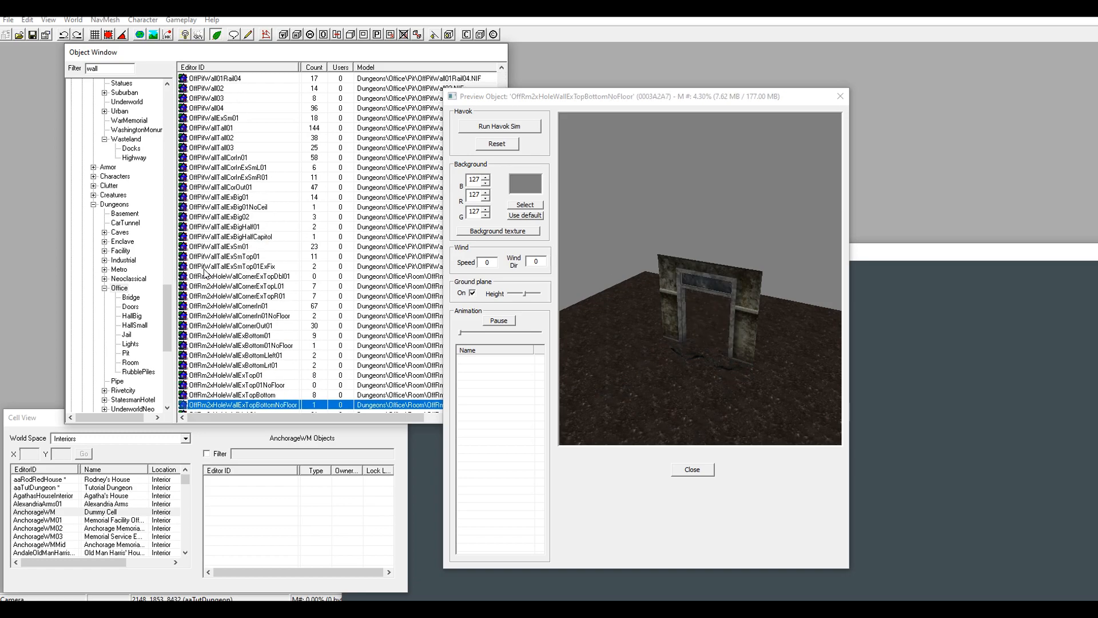
# - Recheck the previews of the preceding OffRm2xHole exit walls and continue on to the OffRm2xHoleWallStraight pieces
pyautogui.press('Up')
pyautogui.press('Up')
pyautogui.press('Up')
pyautogui.press('Up')
pyautogui.press('Up')
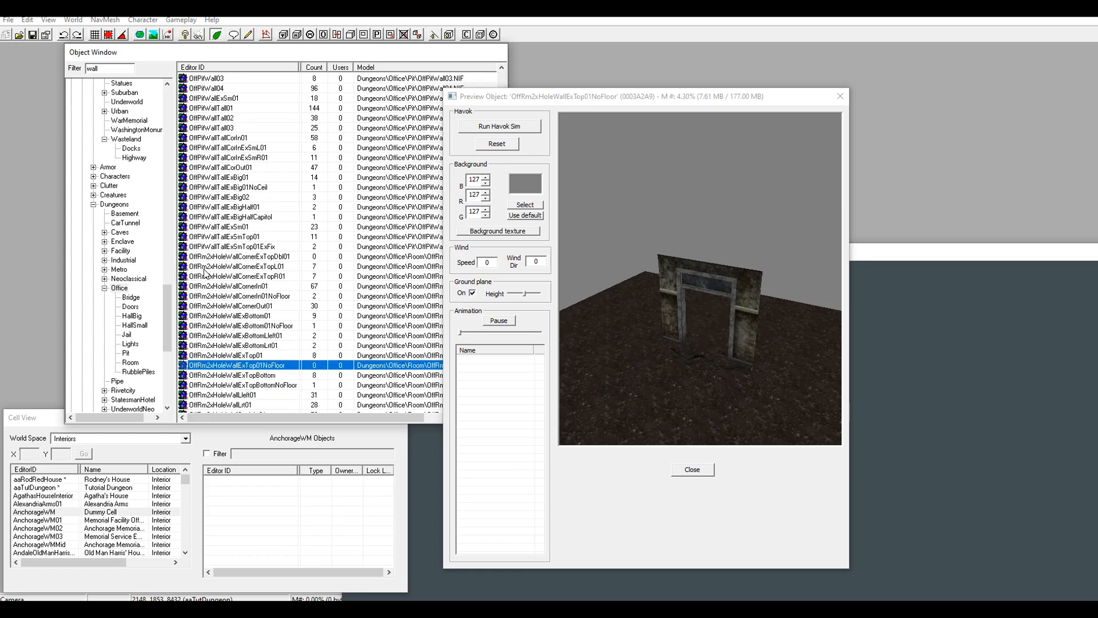
pyautogui.press('Down')
pyautogui.press('Down')
pyautogui.press('Down')
pyautogui.press('Down')
pyautogui.press('Down')
pyautogui.press('Down')
pyautogui.press('Down')
pyautogui.press('Down')
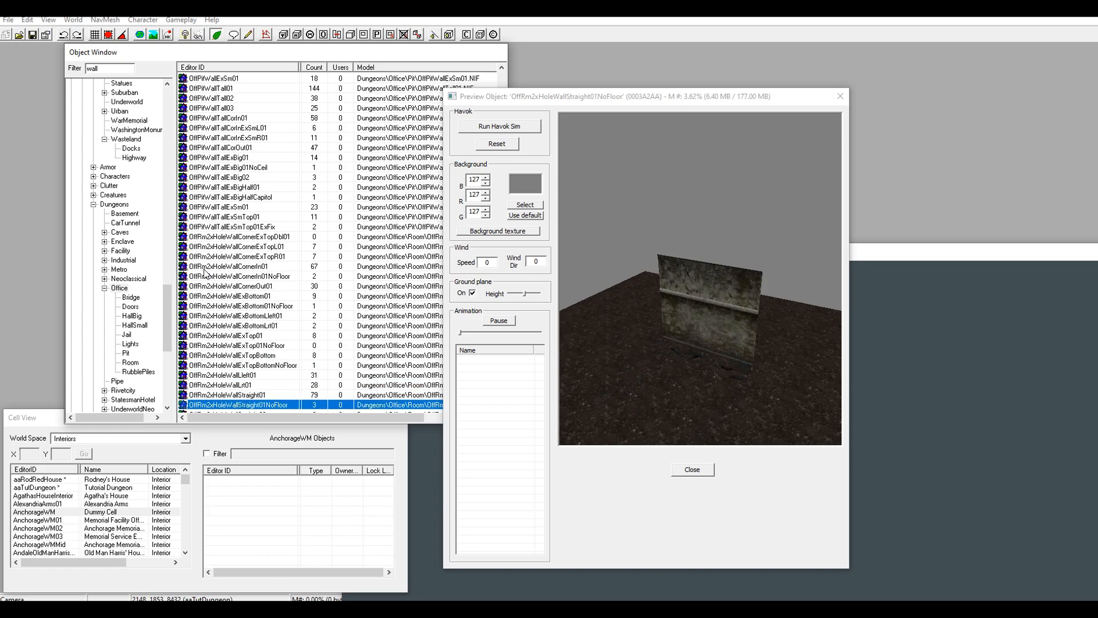
# - Filter the object list by "ex" and preview the hall exit pieces from OffHallBig2WayExSmR01 to OffHallSm1WayExSmDbl01b
pyautogui.doubleClick(115, 68)
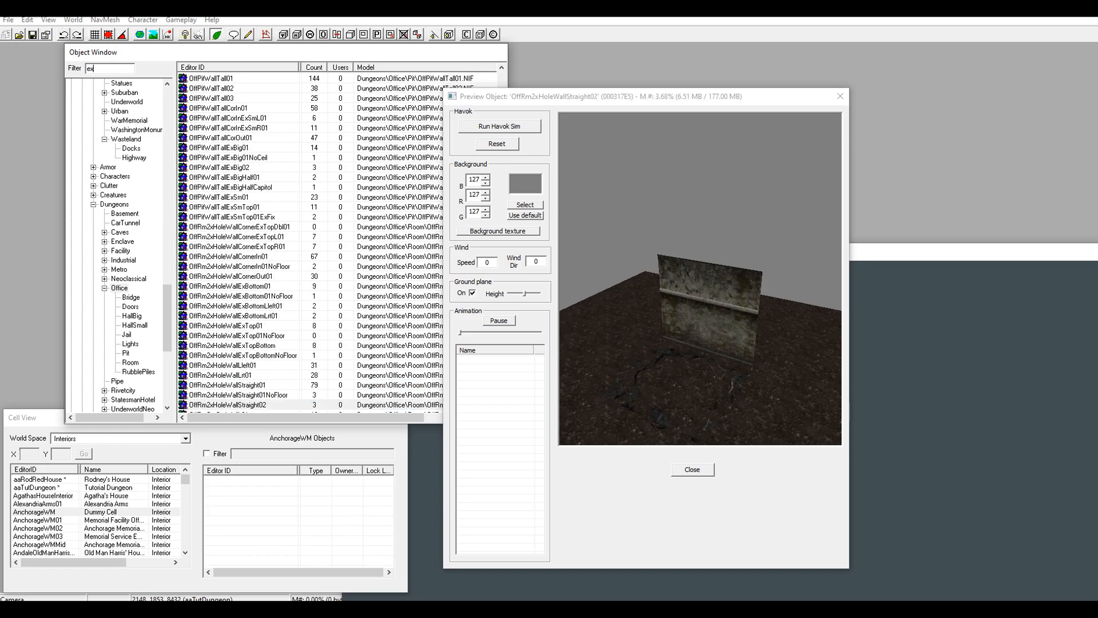
pyautogui.click(201, 81)
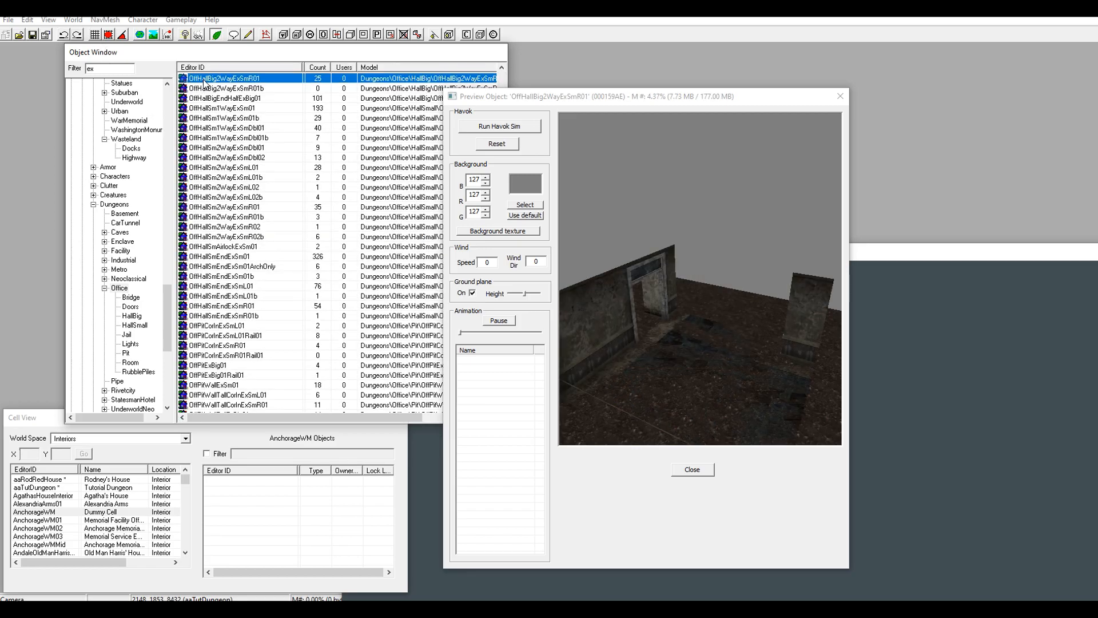
pyautogui.press('Down')
pyautogui.press('Down')
pyautogui.press('Down')
pyautogui.press('Down')
pyautogui.press('Down')
pyautogui.press('Down')
pyautogui.press('Down')
pyautogui.press('Down')
pyautogui.press('Down')
pyautogui.press('Down')
pyautogui.press('Down')
pyautogui.press('Down')
pyautogui.press('Down')
pyautogui.press('Down')
pyautogui.press('Down')
pyautogui.press('Down')
pyautogui.press('Down')
pyautogui.press('Down')
pyautogui.press('Down')
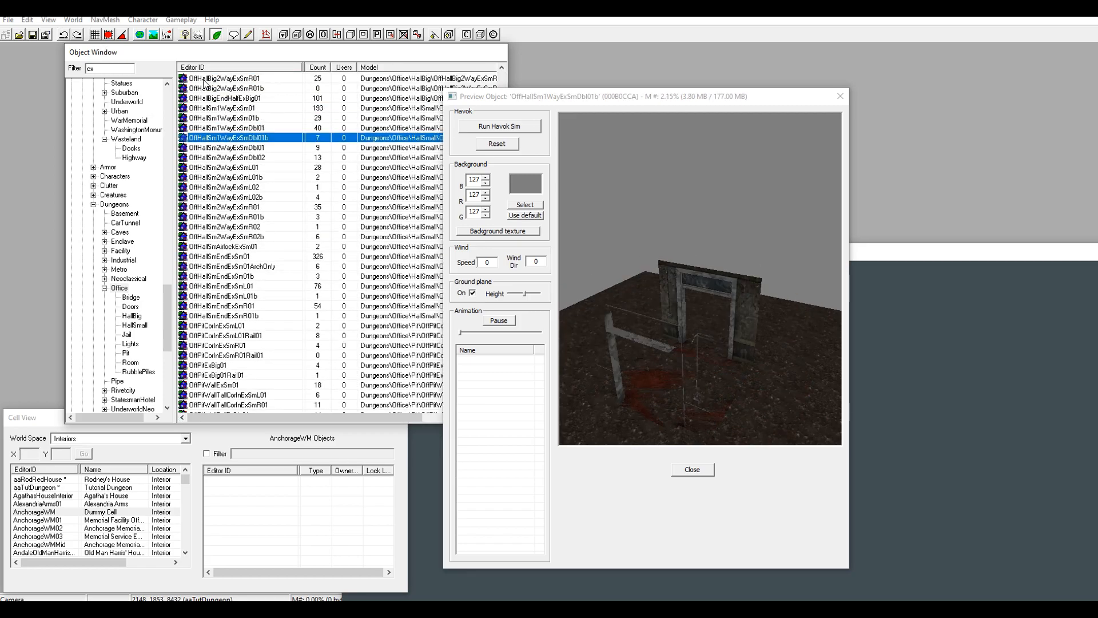
# - Preview the remaining small hall exit pieces from OffHallSm2WayExSmDbl01 to OffHallSmEndExSmL01b
pyautogui.press('Down')
pyautogui.press('Down')
pyautogui.press('Down')
pyautogui.press('Down')
pyautogui.press('Down')
pyautogui.press('Down')
pyautogui.press('Down')
pyautogui.press('Down')
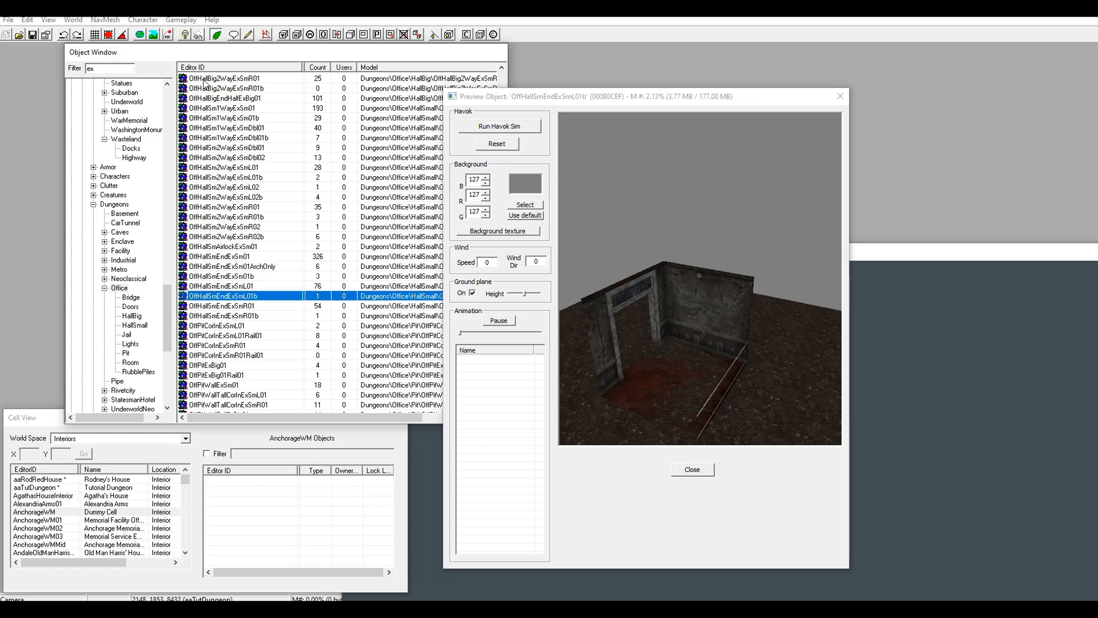
# - Preview the last small hall ends and the pit exit pieces through OffPitWallTallExSmTop01ExFix
pyautogui.press('Down')
pyautogui.press('Down')
pyautogui.press('Down')
pyautogui.press('Down')
pyautogui.press('Down')
pyautogui.press('Down')
pyautogui.press('Down')
pyautogui.press('Down')
pyautogui.press('Down')
pyautogui.press('Down')
pyautogui.press('Down')
pyautogui.press('Down')
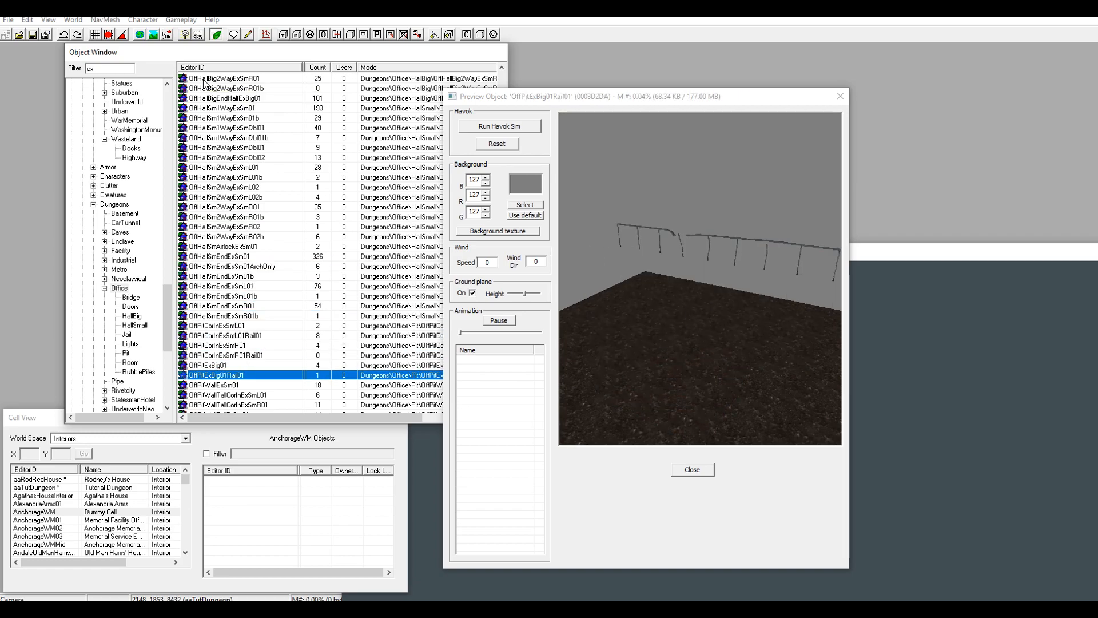
pyautogui.press('Down')
pyautogui.press('Down')
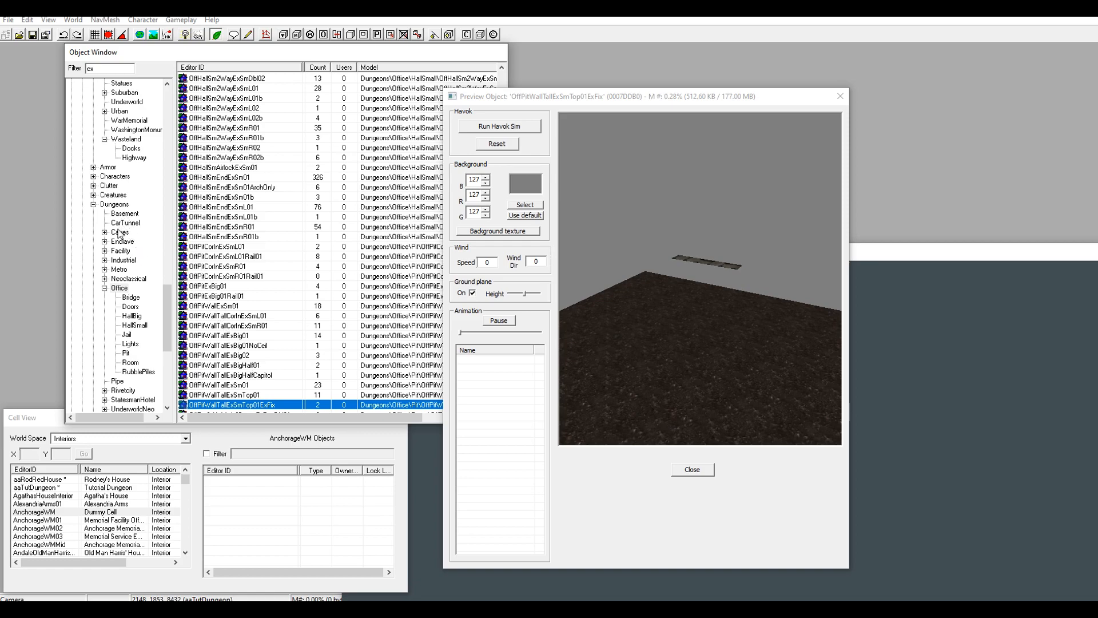
# - Show only the Office Room pieces and preview the OffRm2xHole exit walls from OffRm2xHoleWallCornerExTopR01 to OffRm2xHoleWallExTop01NoFloor
pyautogui.scroll(-1, 122, 233)
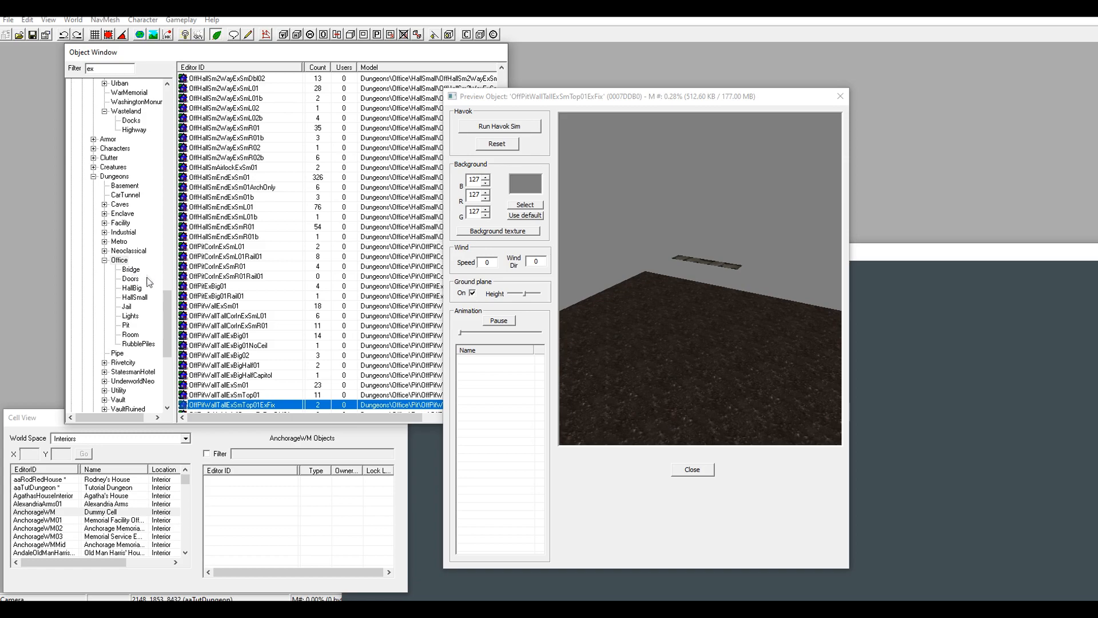
pyautogui.click(131, 335)
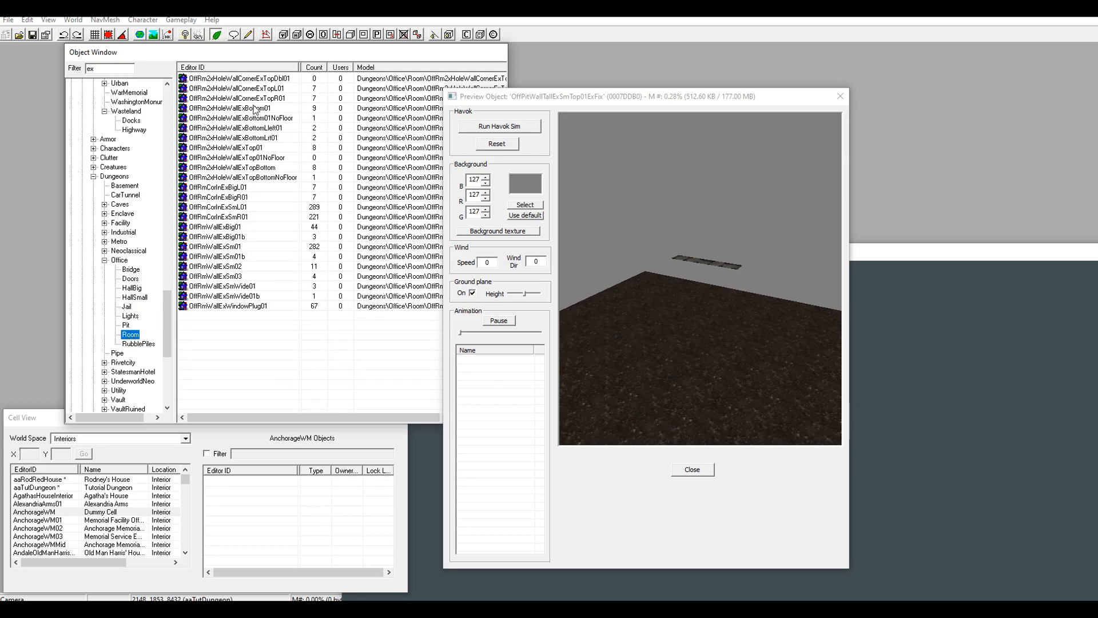
pyautogui.click(235, 98)
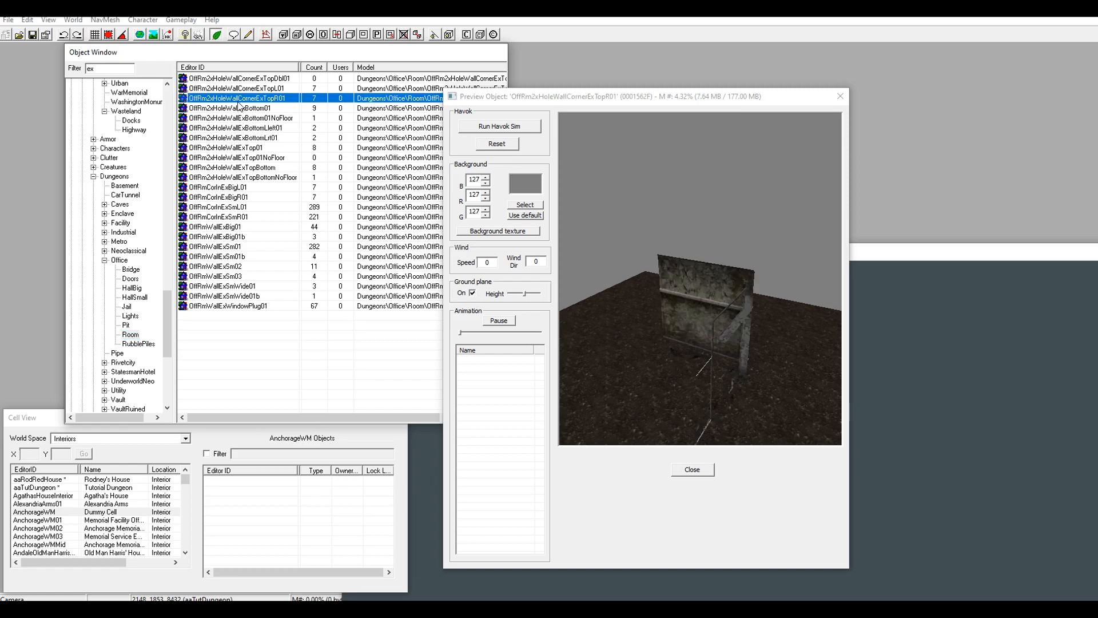
pyautogui.click(248, 108)
pyautogui.press('Down')
pyautogui.press('Down')
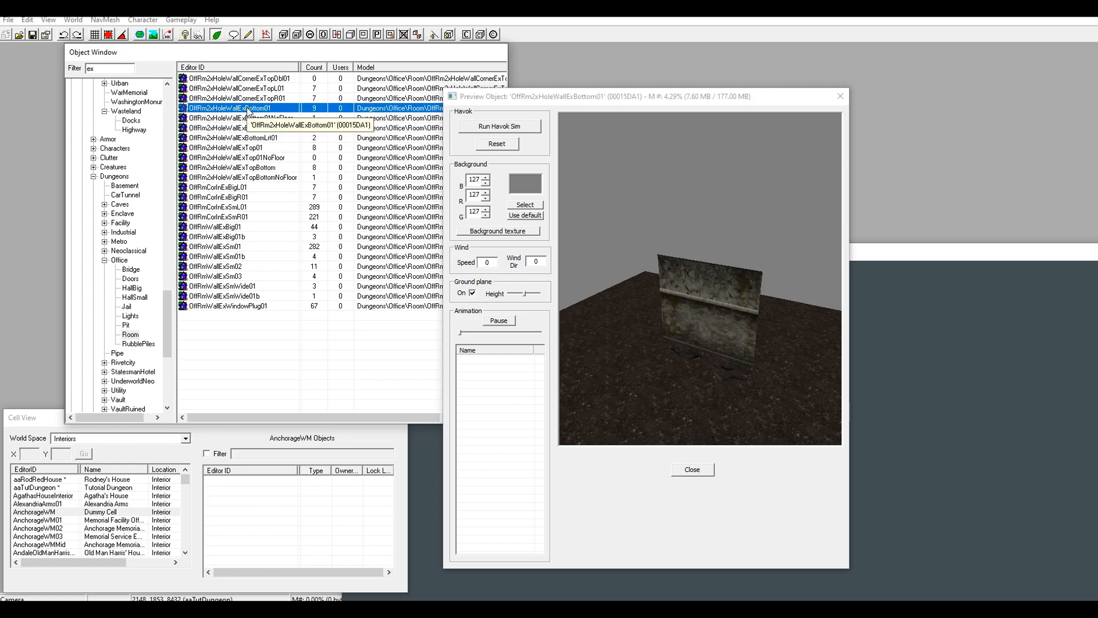
pyautogui.press('Down')
pyautogui.press('Down')
pyautogui.press('Down')
pyautogui.press('Down')
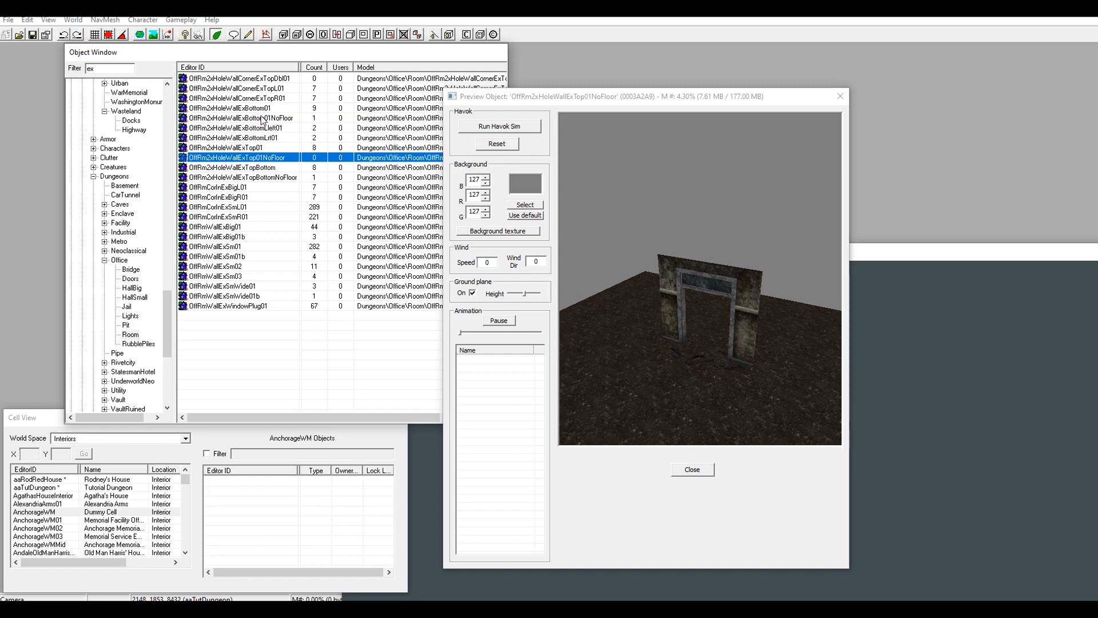
# - Preview the following room corner and wall exit pieces up to OffRmWallExSm01
pyautogui.press('Down')
pyautogui.press('Down')
pyautogui.press('Down')
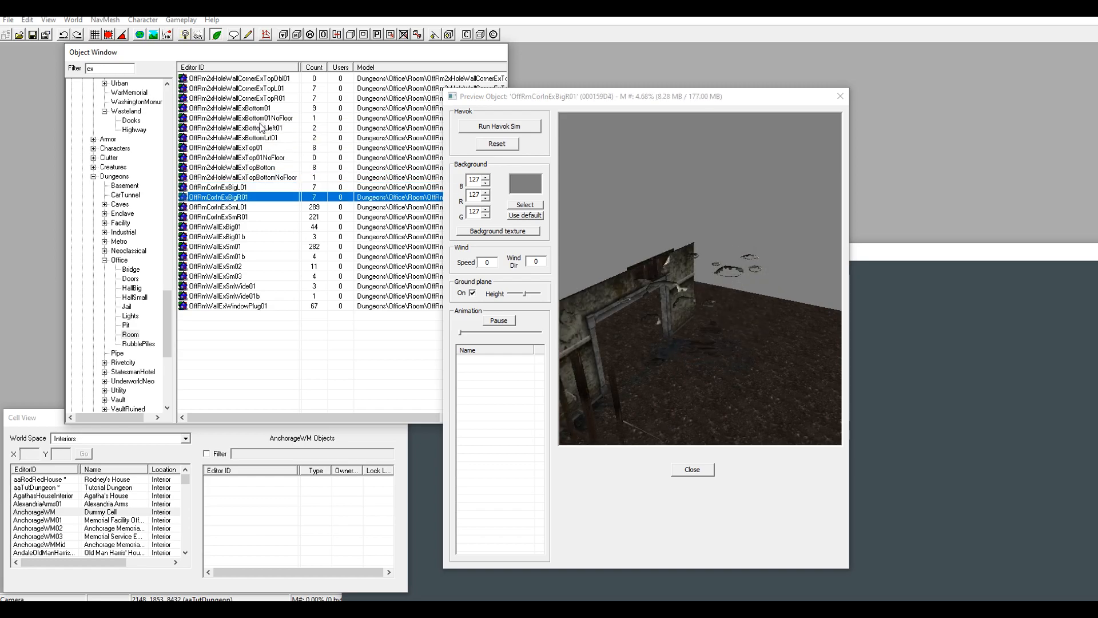
pyautogui.press('Down')
pyautogui.press('Down')
pyautogui.press('Down')
pyautogui.press('Down')
pyautogui.press('Down')
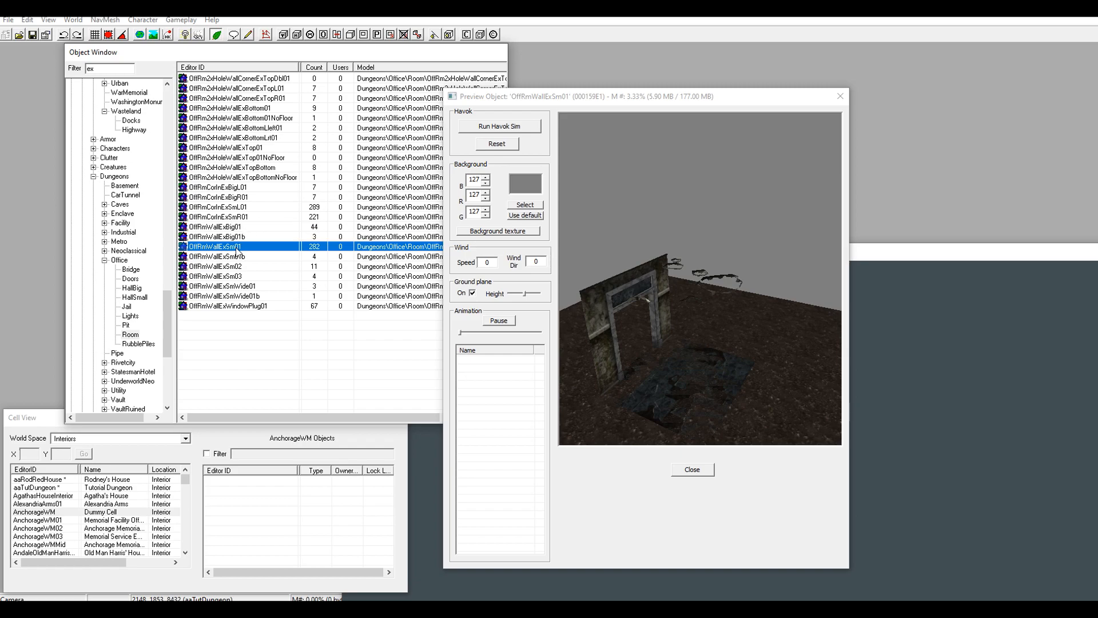
# - Place OffRmWallExSm01 in the aaTutDungeon cell and set its X, Y and Z position to 0
pyautogui.moveTo(230, 252); pyautogui.dragTo(888, 380)
pyautogui.moveTo(796, 385); pyautogui.dragTo(712, 437, button='middle')
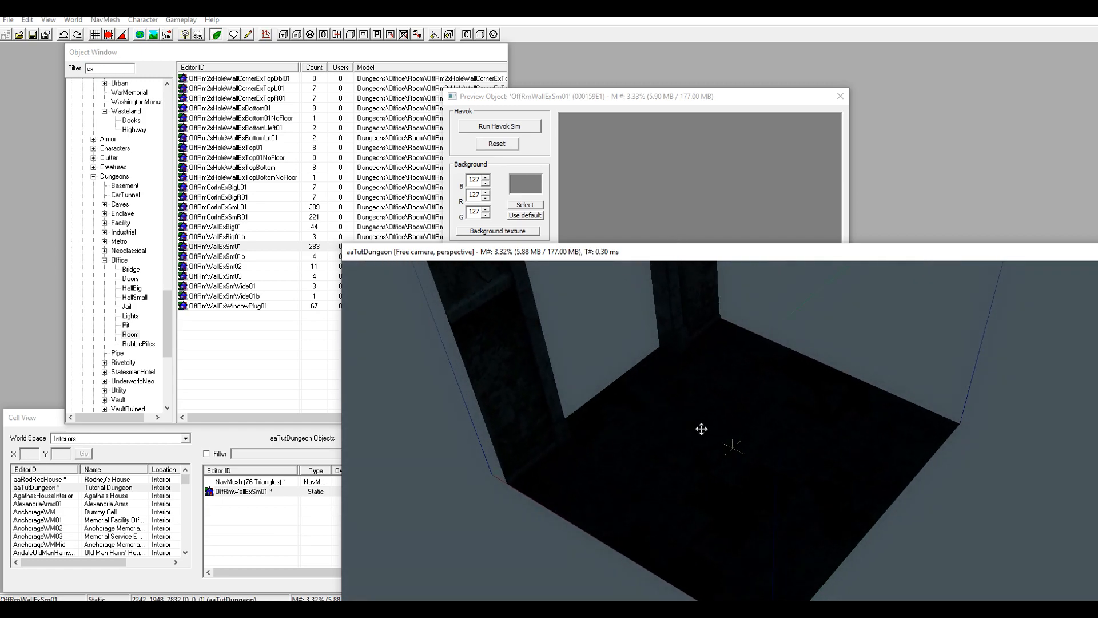
pyautogui.doubleClick(702, 430)
pyautogui.doubleClick(475, 276)
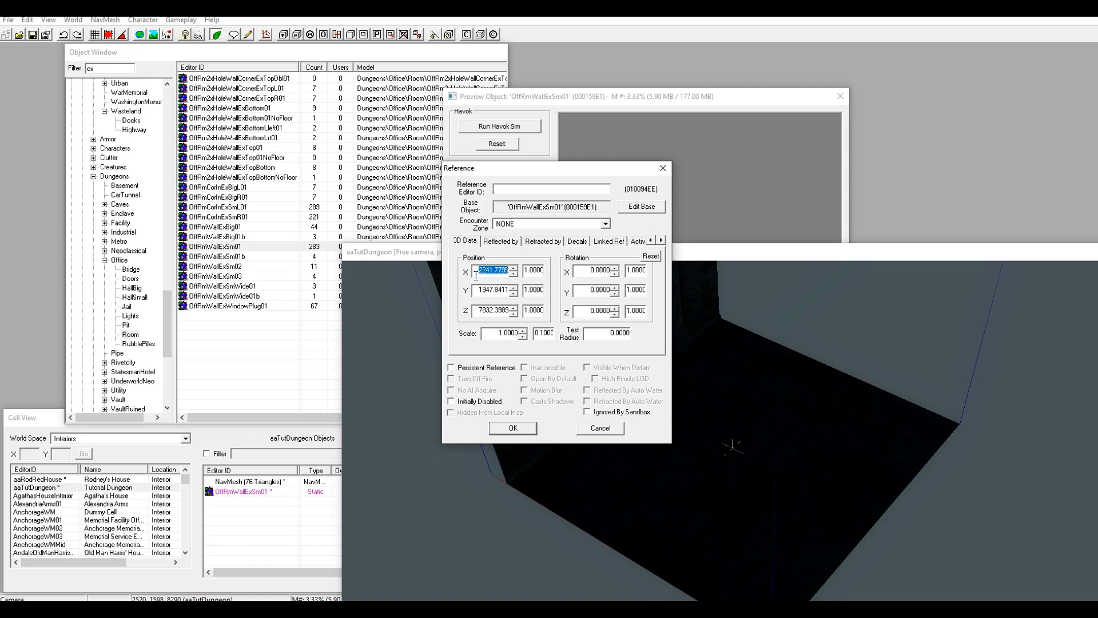
pyautogui.write('0')
pyautogui.doubleClick(507, 289)
pyautogui.write('0')
pyautogui.doubleClick(493, 310)
pyautogui.write('0')
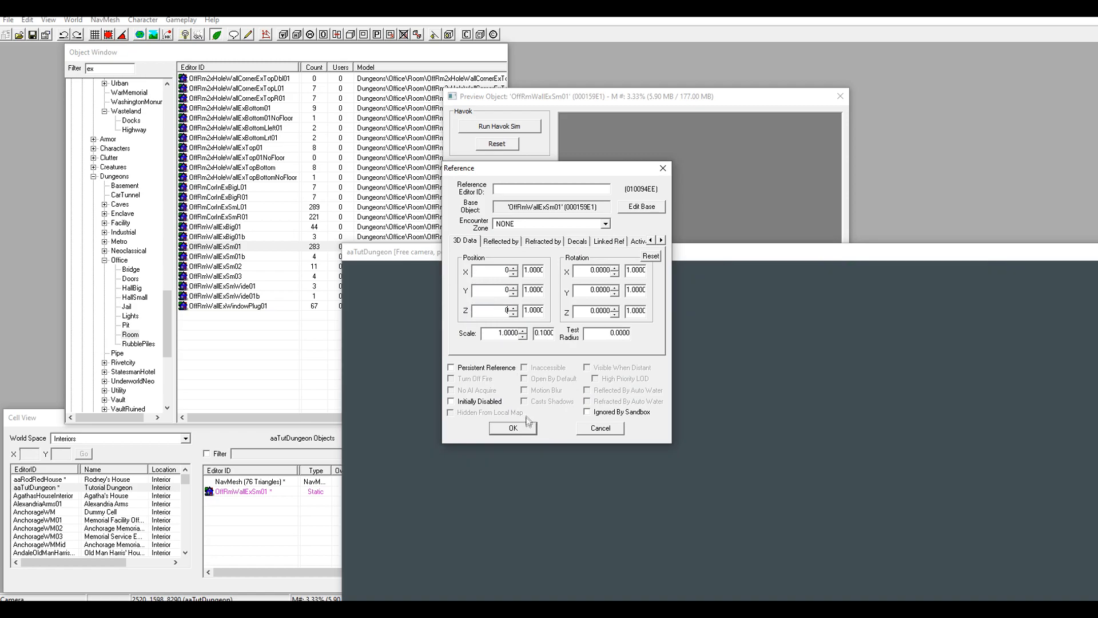
pyautogui.click(513, 428)
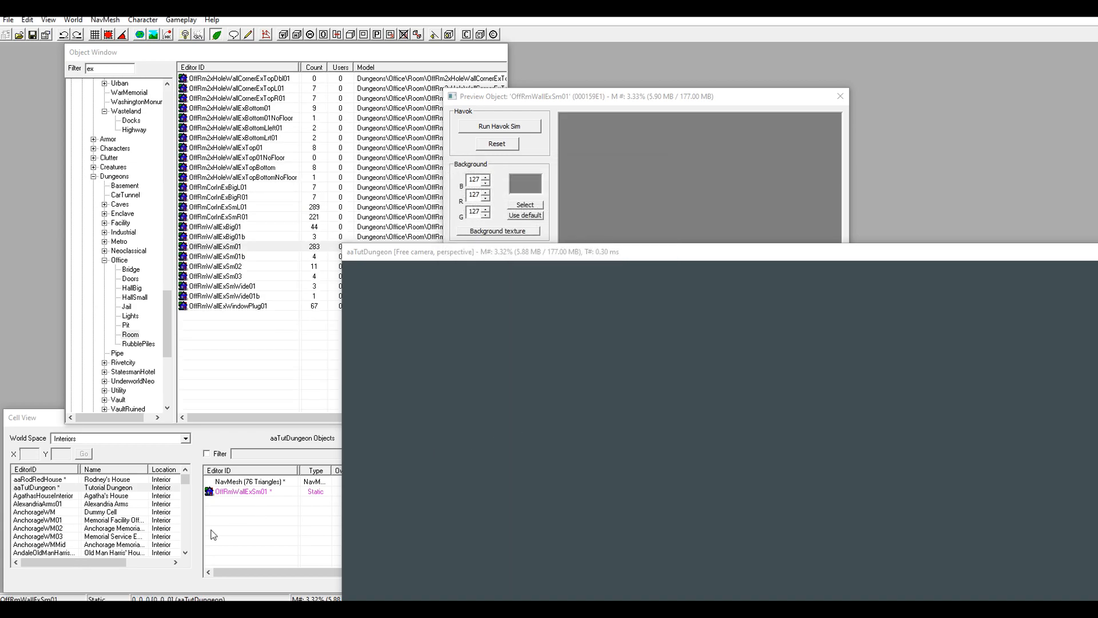
# - Centre the render view on the placed OffRmWallExSm01, switch on bright lighting and close the object preview
pyautogui.click(217, 436)
pyautogui.doubleClick(245, 492)
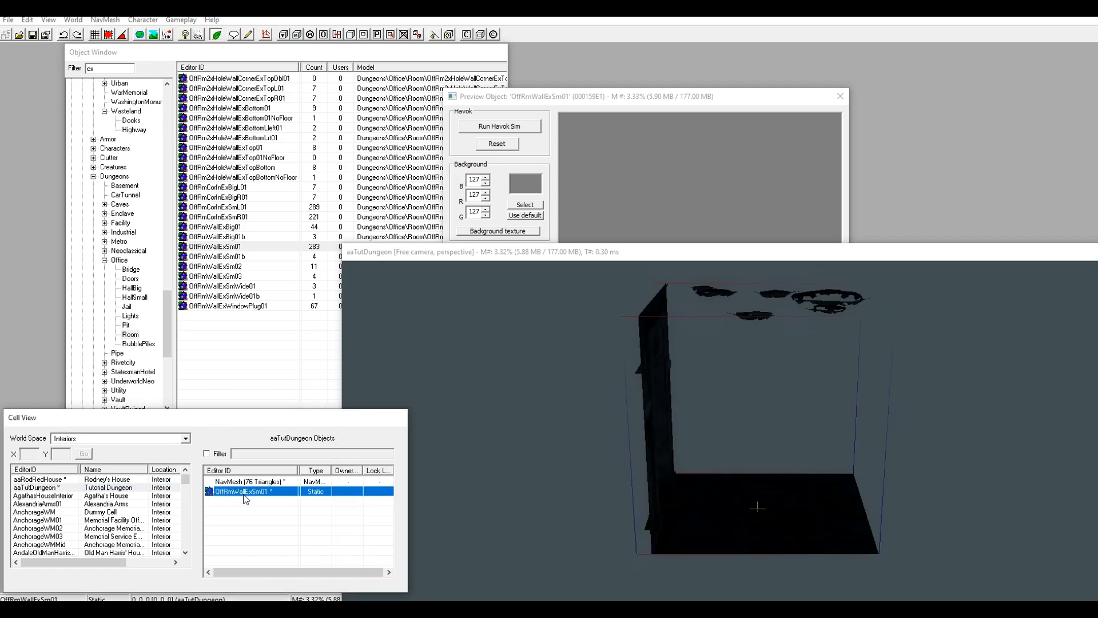
pyautogui.keyDown('shift'); pyautogui.moveTo(718, 453); pyautogui.dragTo(638, 441, button='middle'); pyautogui.keyUp('shift')
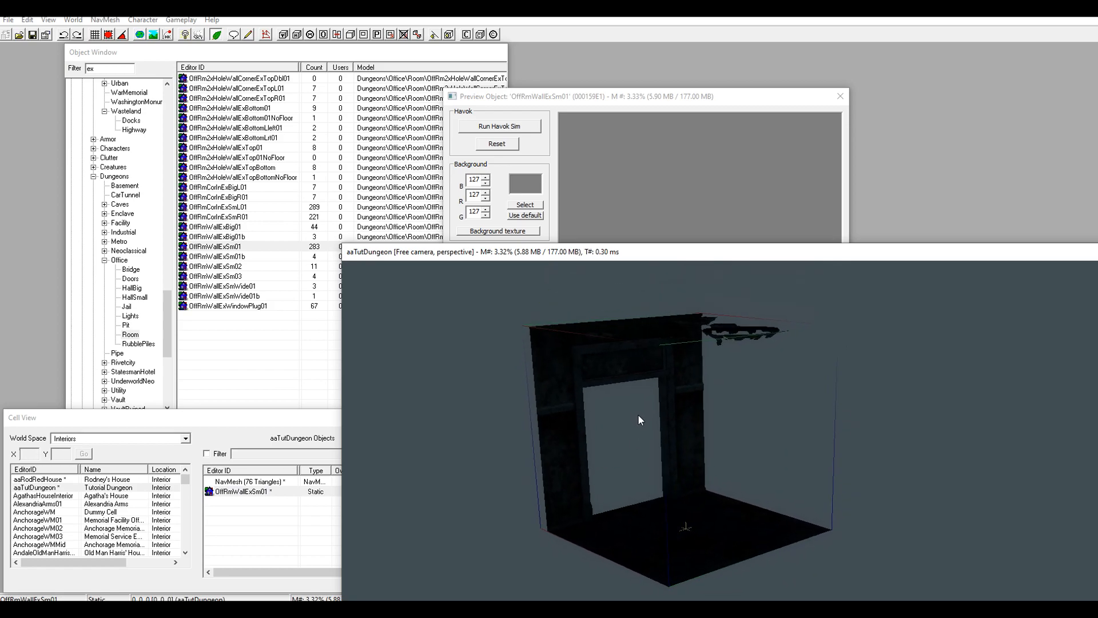
pyautogui.press('a')
pyautogui.keyDown('shift'); pyautogui.moveTo(637, 413); pyautogui.dragTo(673, 407, button='middle'); pyautogui.keyUp('shift')
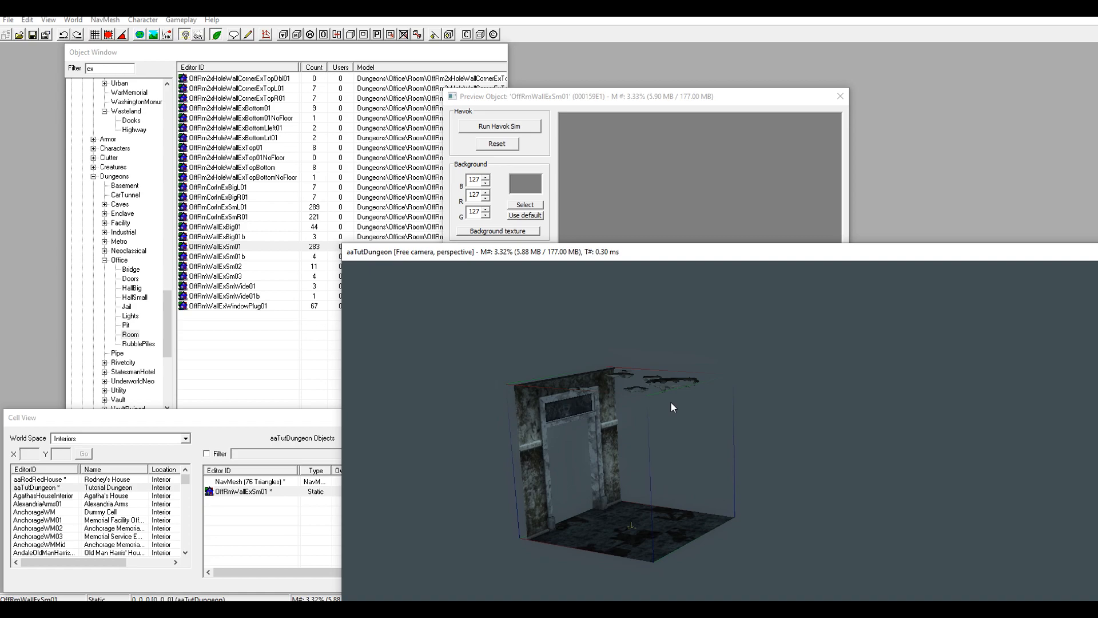
pyautogui.click(838, 95)
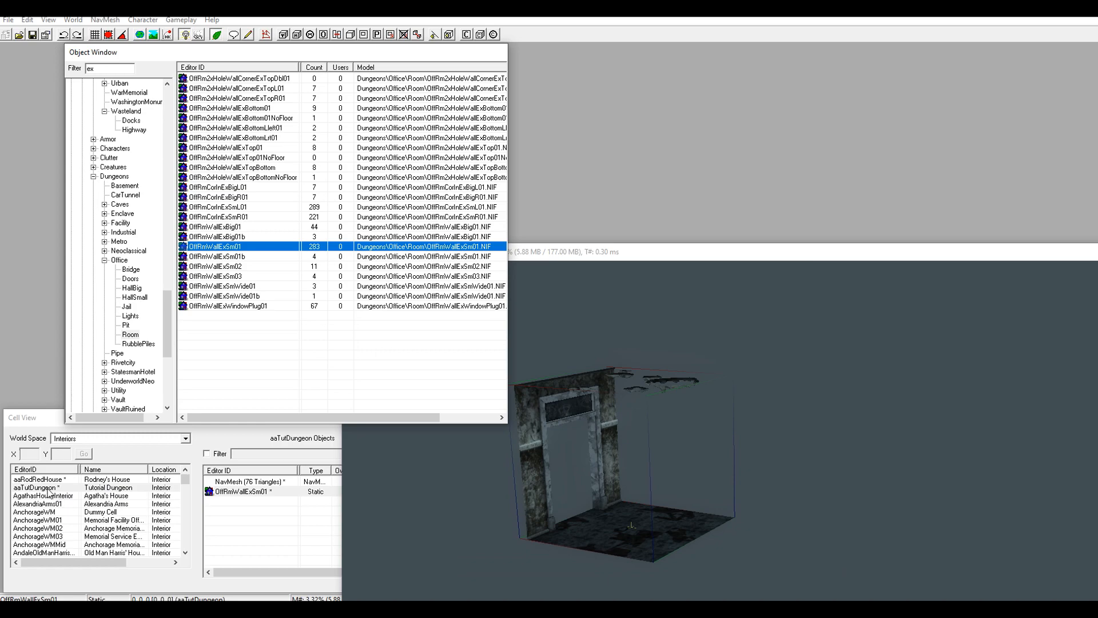
# - Set the ImageSpace of the aaTutDungeon cell to DEFAULT and apply the change
pyautogui.rightClick(50, 492)
pyautogui.click(65, 504)
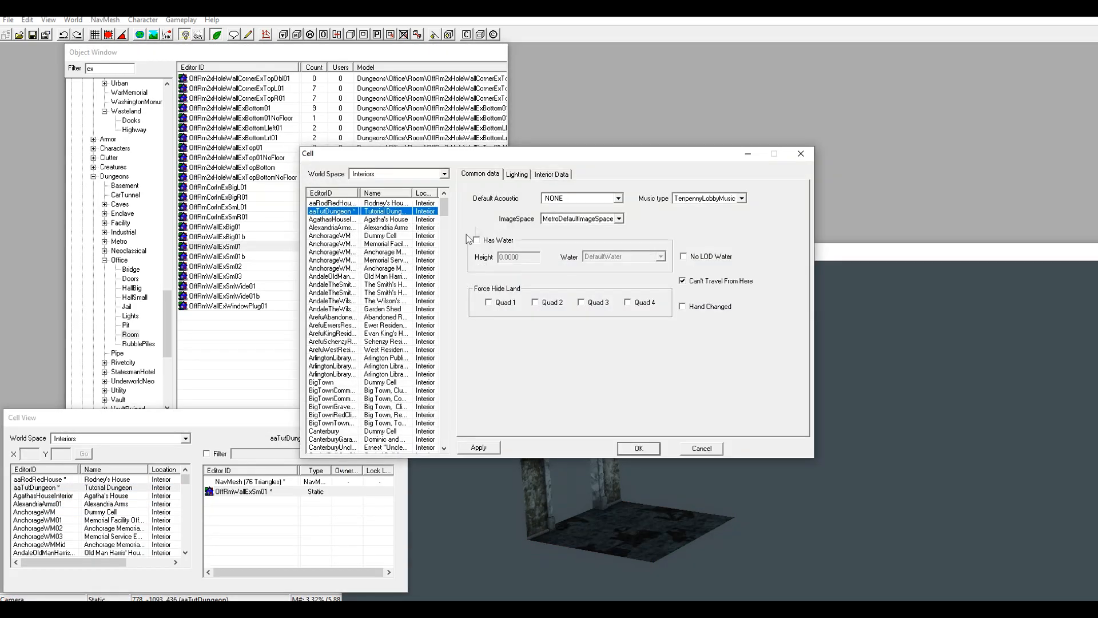
pyautogui.click(586, 219)
pyautogui.scroll(5, 589, 266)
pyautogui.click(578, 235)
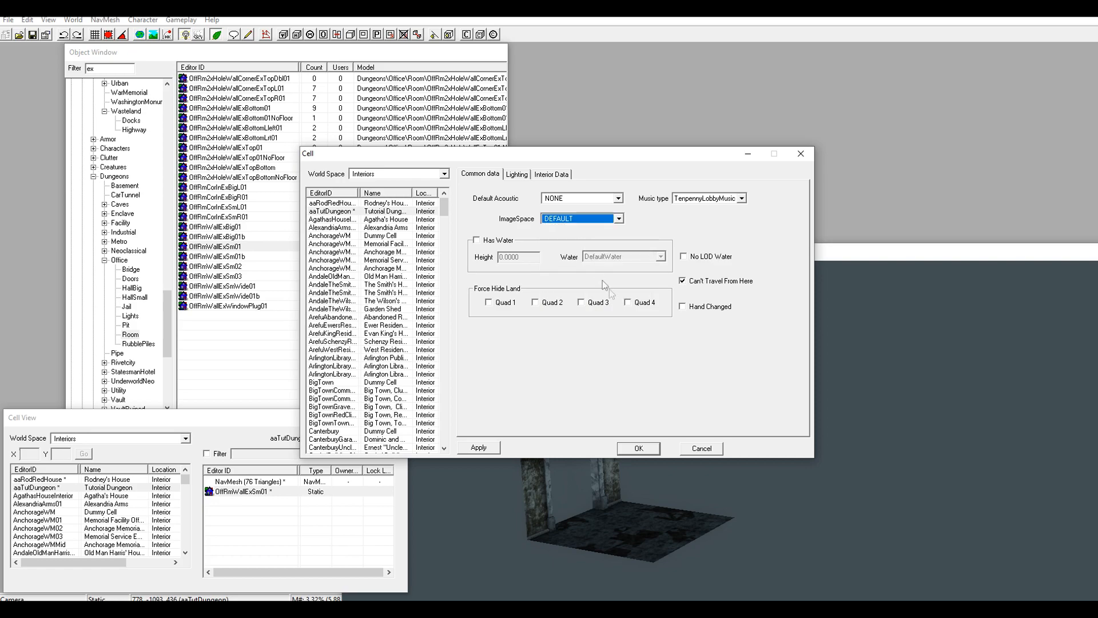
pyautogui.click(480, 447)
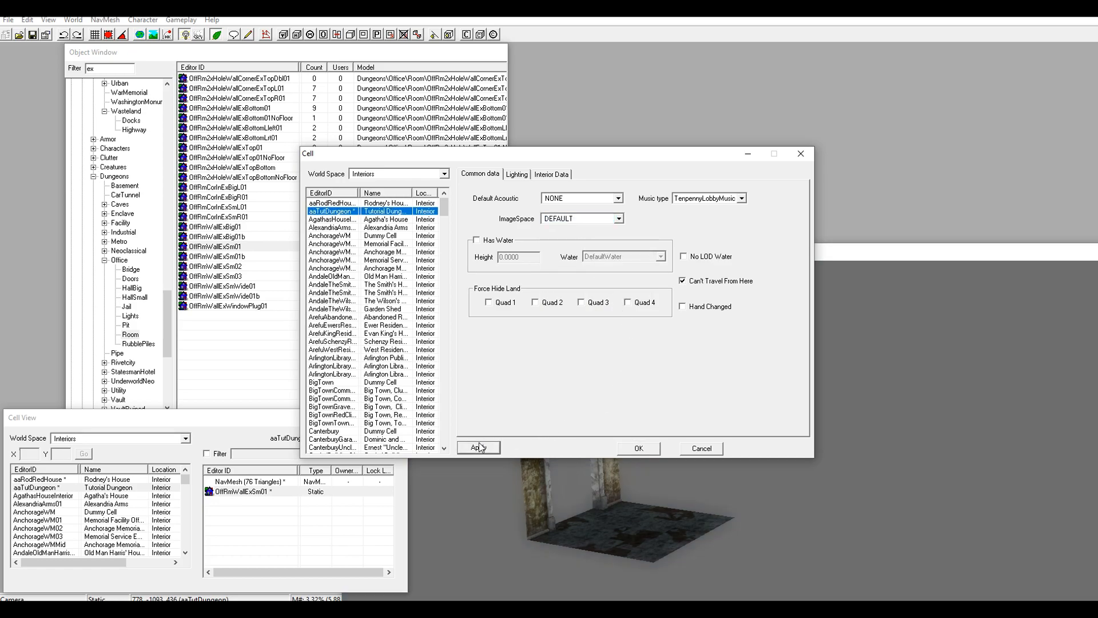
pyautogui.click(646, 449)
# - Filter the Room pieces by "wall", find OffRmWall01 and open its preview
pyautogui.moveTo(681, 460); pyautogui.dragTo(604, 420, button='middle')
pyautogui.click(637, 467)
pyautogui.keyDown('shift'); pyautogui.moveTo(637, 466); pyautogui.dragTo(674, 430, button='middle'); pyautogui.keyUp('shift')
pyautogui.click(125, 70)
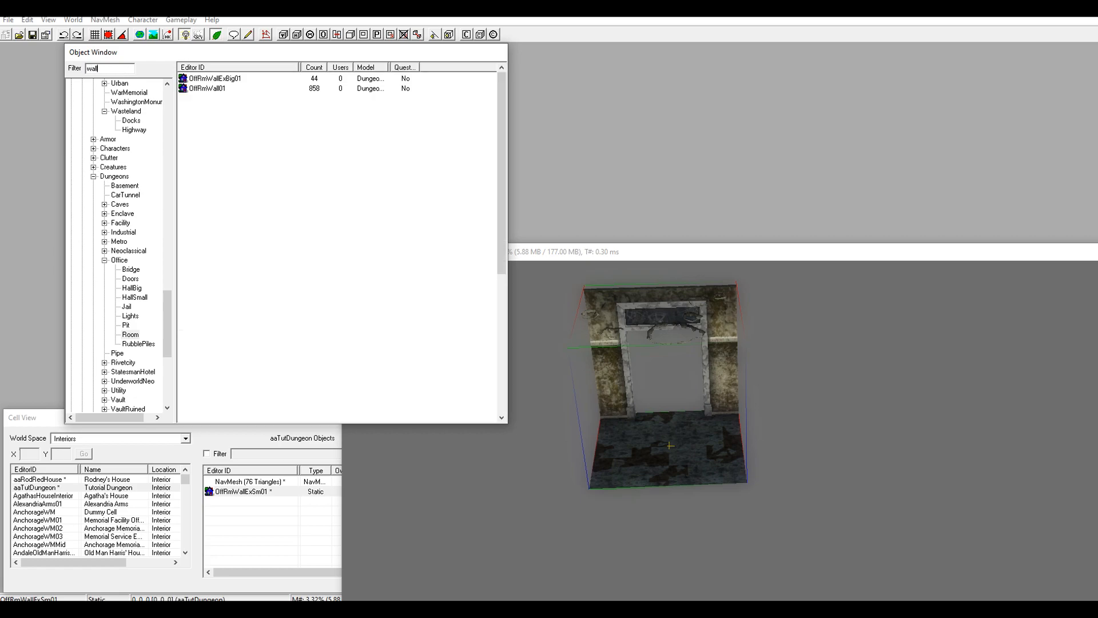
pyautogui.click(226, 206)
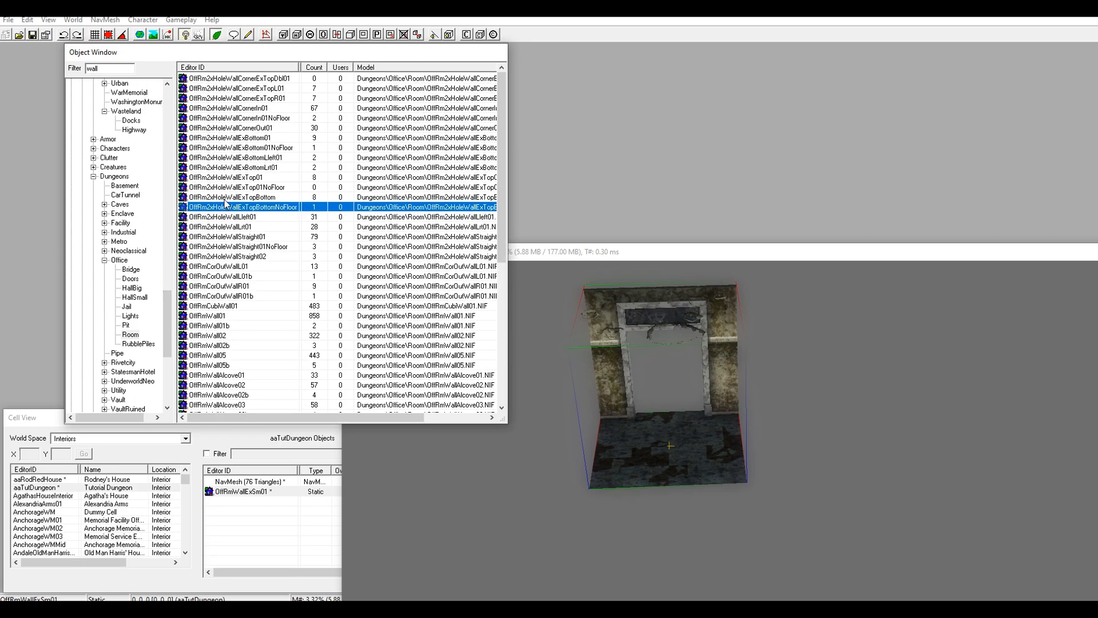
pyautogui.press('Down')
pyautogui.press('Down')
pyautogui.press('Down')
pyautogui.press('Down')
pyautogui.press('Down')
pyautogui.press('Down')
pyautogui.press('Down')
pyautogui.press('Down')
pyautogui.press('Down')
pyautogui.press('Down')
pyautogui.press('Down')
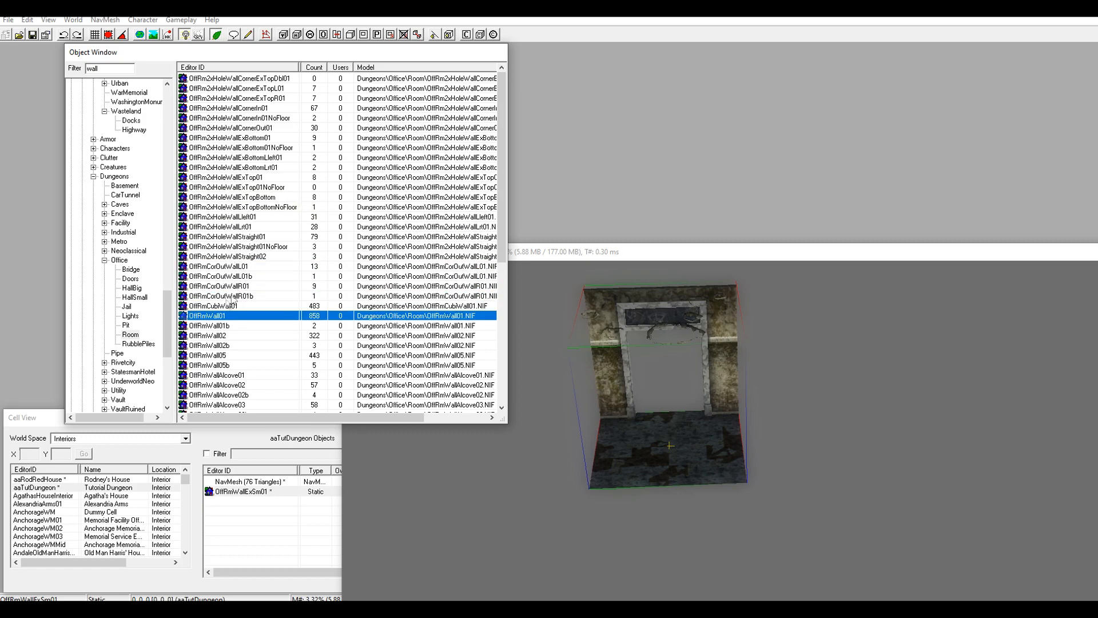
pyautogui.rightClick(211, 319)
pyautogui.click(253, 366)
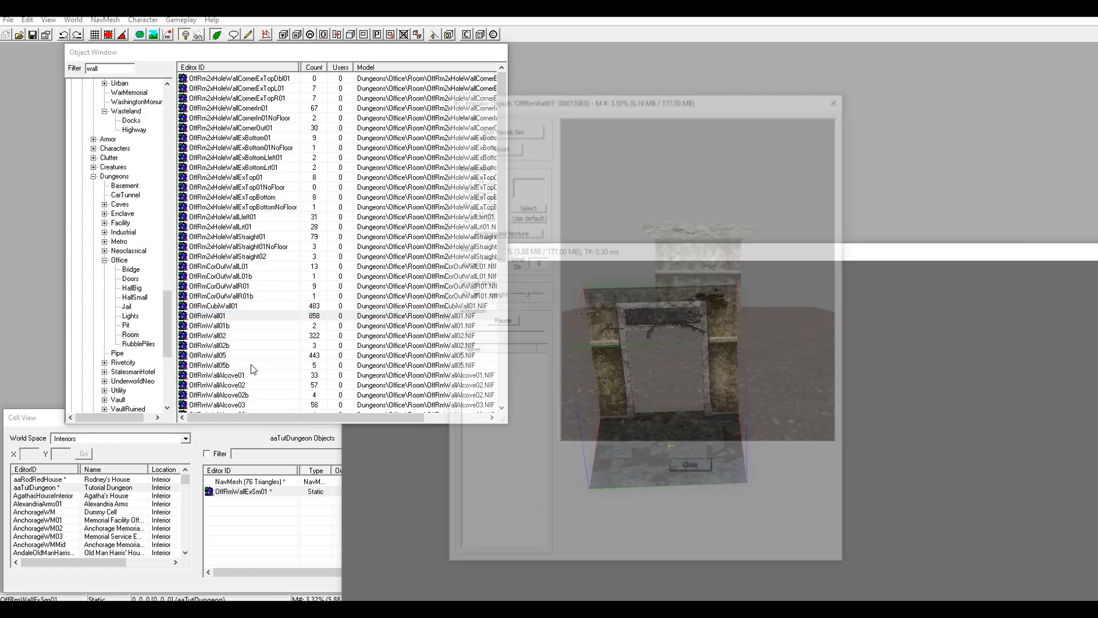
# - Compare the previews of the plain room walls from OffRmWall01b to OffRmWall05b and return to OffRmWall01
pyautogui.click(208, 329)
pyautogui.press('Down')
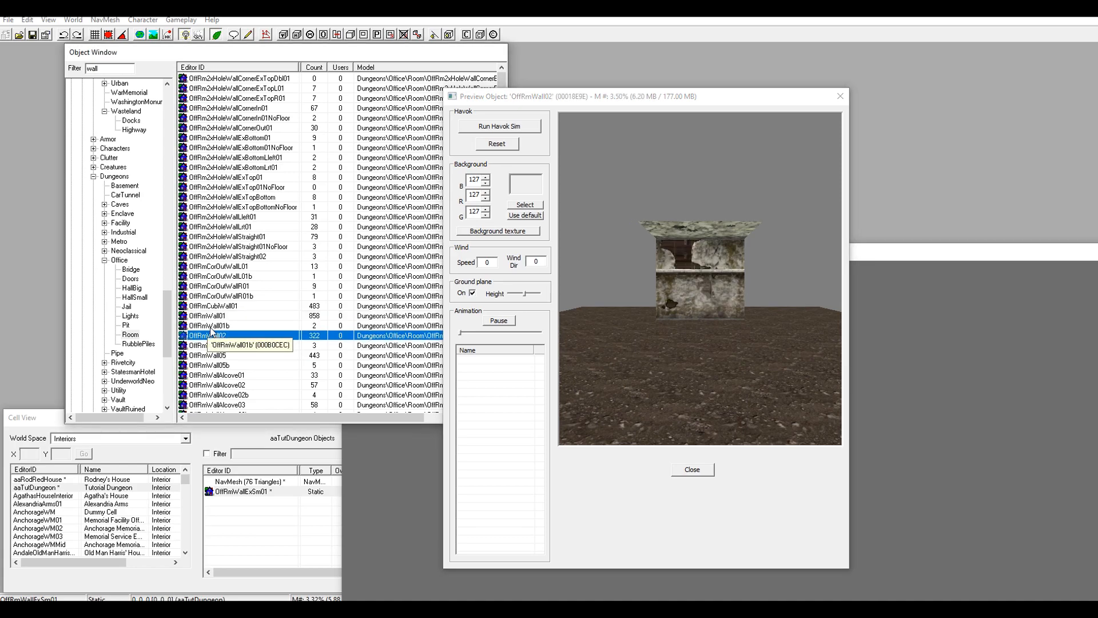
pyautogui.press('Down')
pyautogui.press('Down')
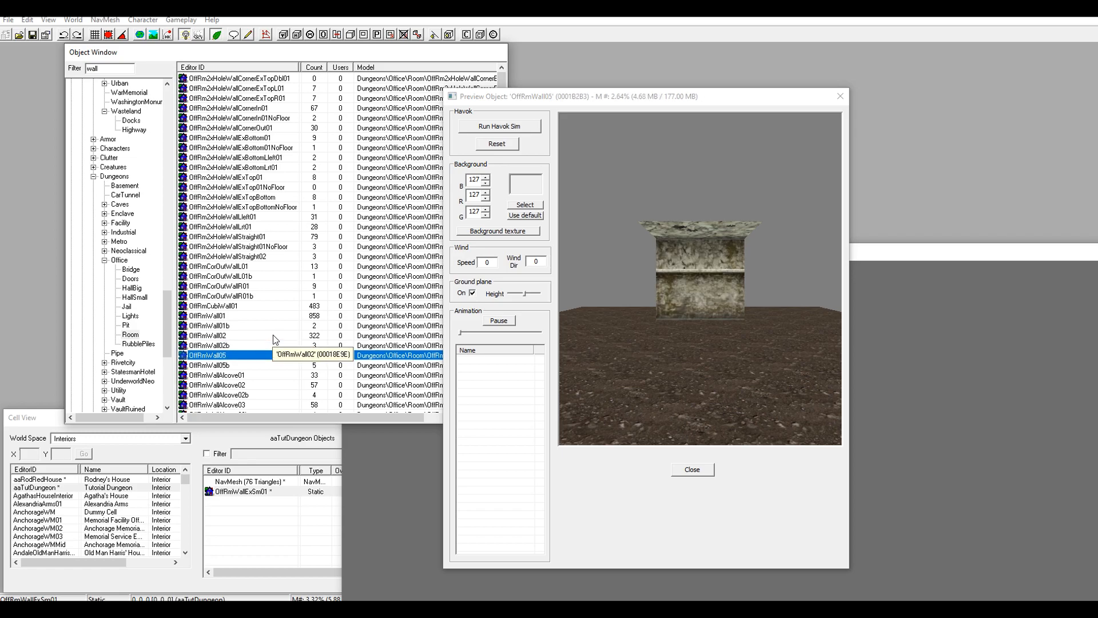
pyautogui.press('Down')
pyautogui.press('Up')
pyautogui.press('Up')
pyautogui.press('Up')
pyautogui.press('Up')
pyautogui.press('Up')
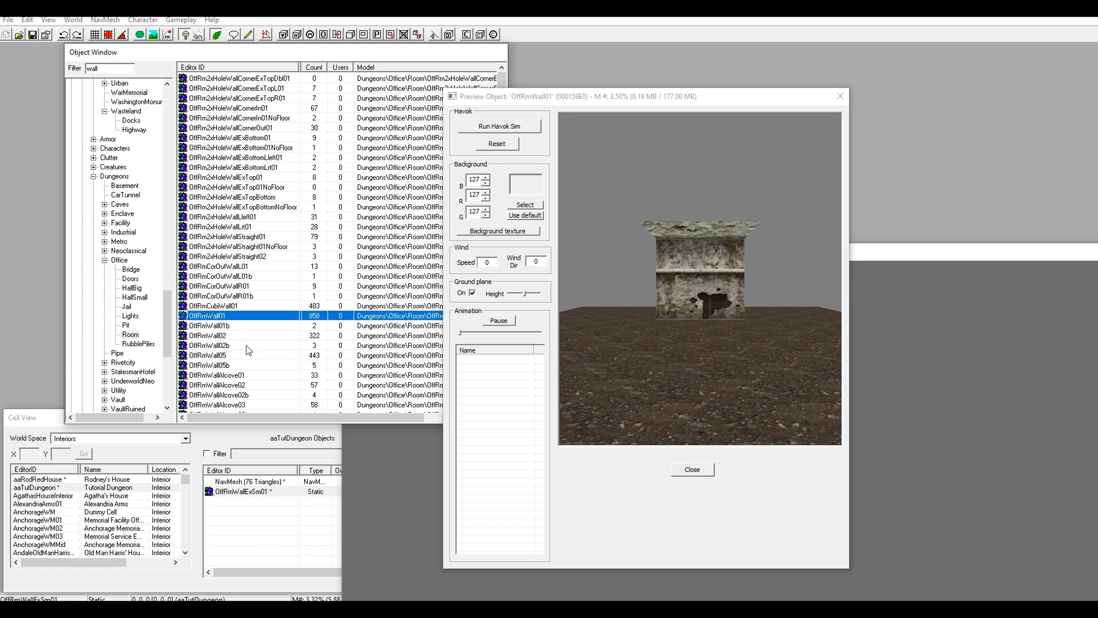
# - Place OffRmWall01 in the cell beside the doorway piece and undo its trial rotation
pyautogui.moveTo(217, 319); pyautogui.dragTo(387, 444)
pyautogui.moveTo(443, 445); pyautogui.dragTo(521, 445, button='right')
pyautogui.click(63, 35)
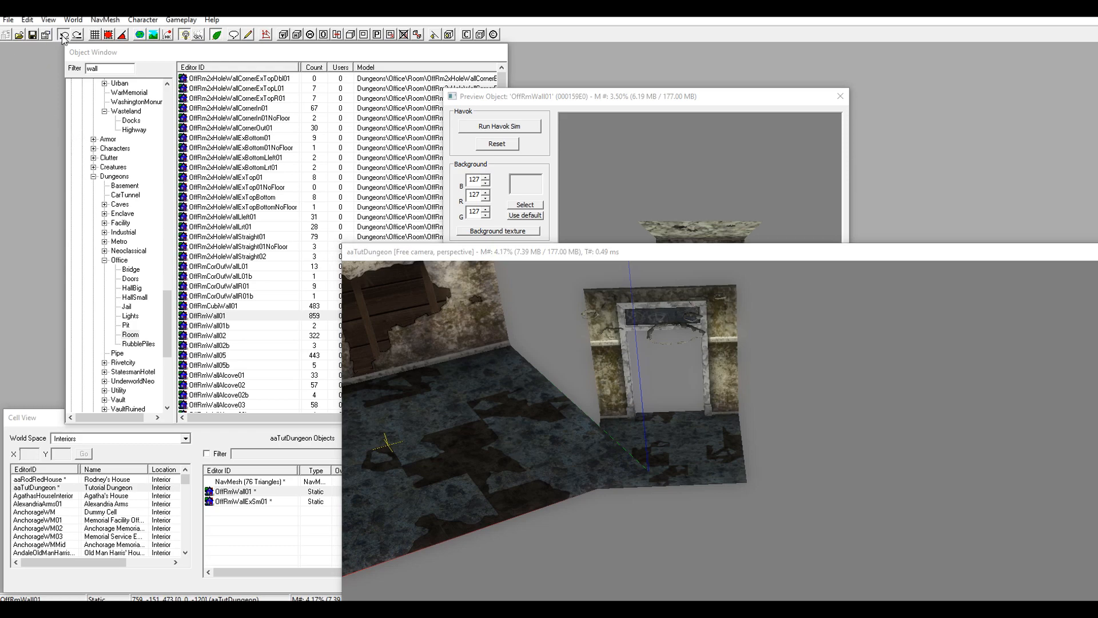
# - With grid and angle snapping on, rotate OffRmWall01 to -90 degrees about Z and move it to about 576, -160, 480
pyautogui.scroll(-3, 485, 318)
pyautogui.moveTo(500, 333); pyautogui.dragTo(538, 314, button='middle')
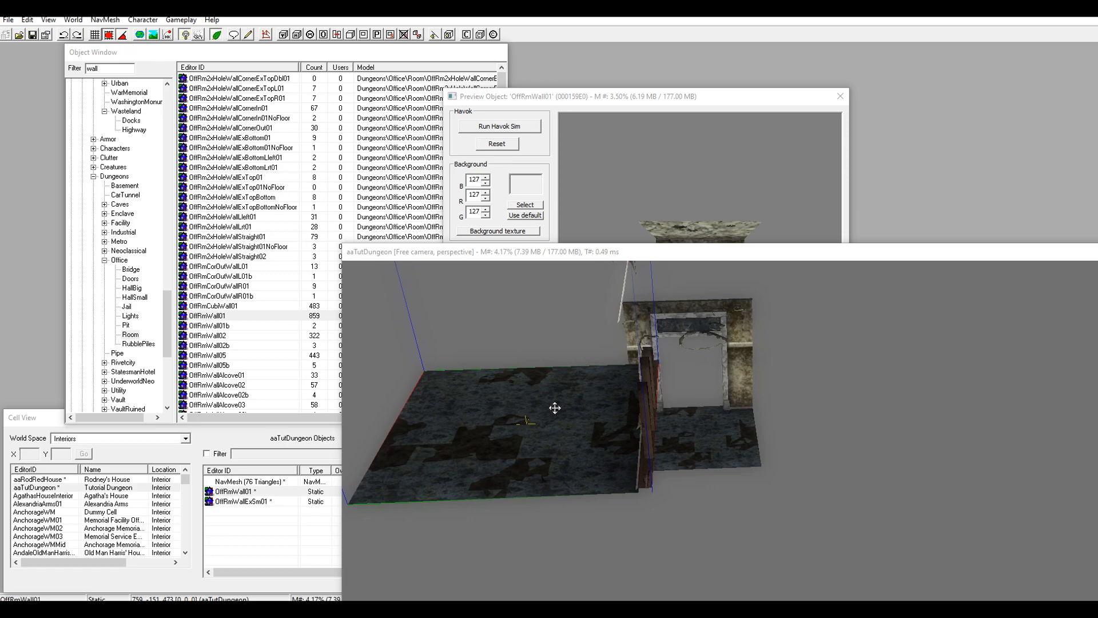
pyautogui.moveTo(559, 416); pyautogui.dragTo(647, 419, button='right')
pyautogui.moveTo(619, 428); pyautogui.dragTo(643, 203)
pyautogui.click(641, 215)
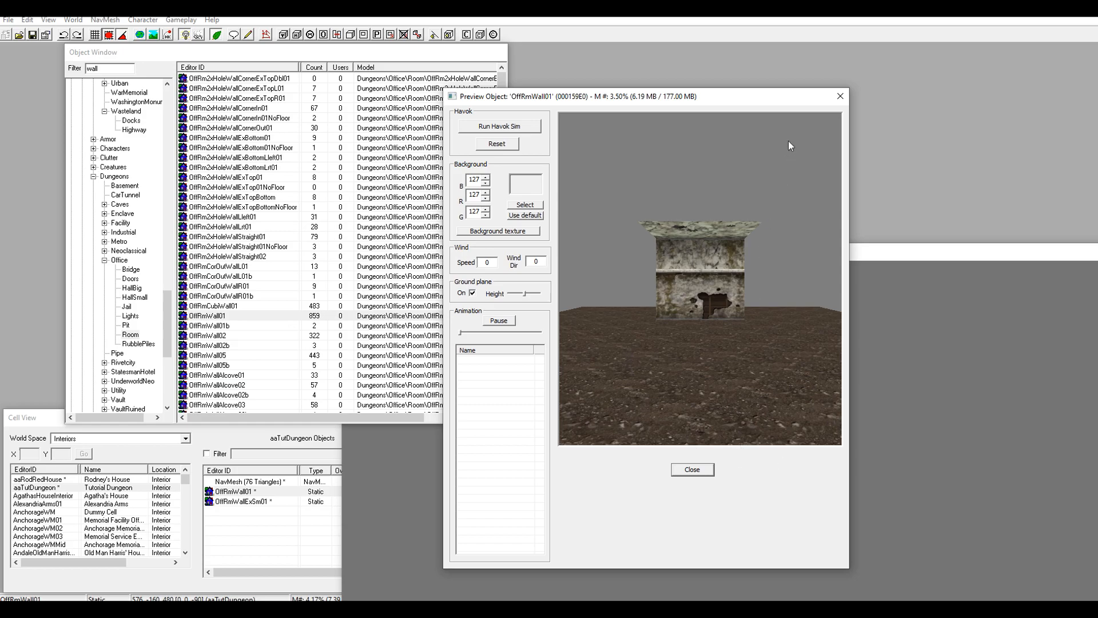
pyautogui.click(840, 96)
pyautogui.click(627, 440)
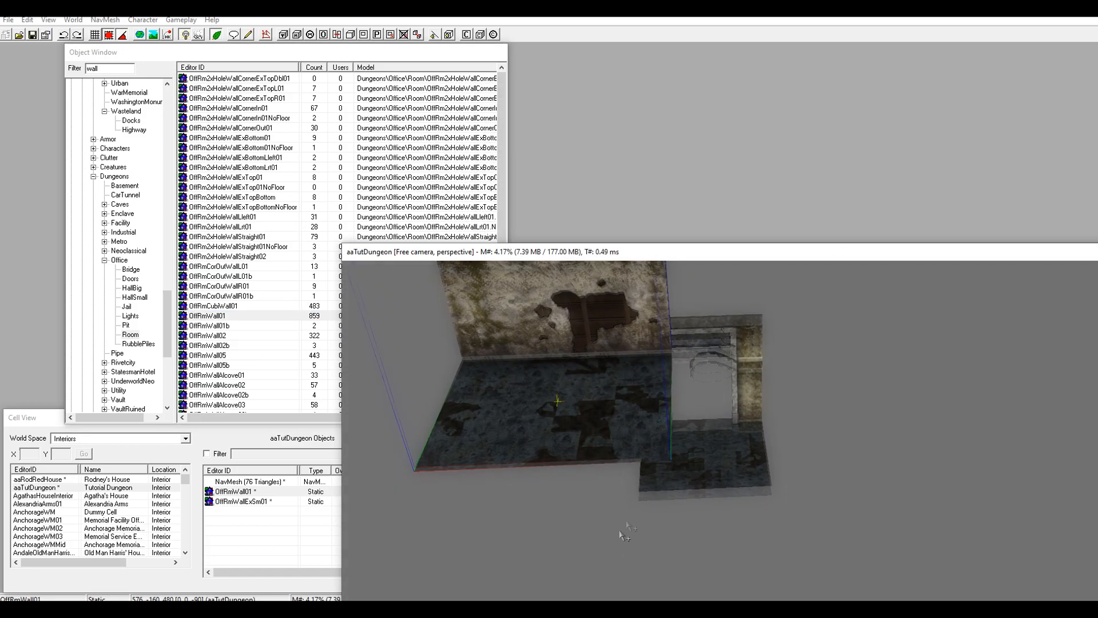
# - Move OffRmWall01 closer to the doorway piece, to about 192, -224, 480
pyautogui.keyDown('shift'); pyautogui.moveTo(621, 534); pyautogui.dragTo(623, 446, button='middle'); pyautogui.keyUp('shift')
pyautogui.moveTo(623, 446); pyautogui.dragTo(665, 329)
pyautogui.moveTo(665, 329); pyautogui.dragTo(658, 558, button='middle')
pyautogui.moveTo(641, 473); pyautogui.dragTo(589, 273)
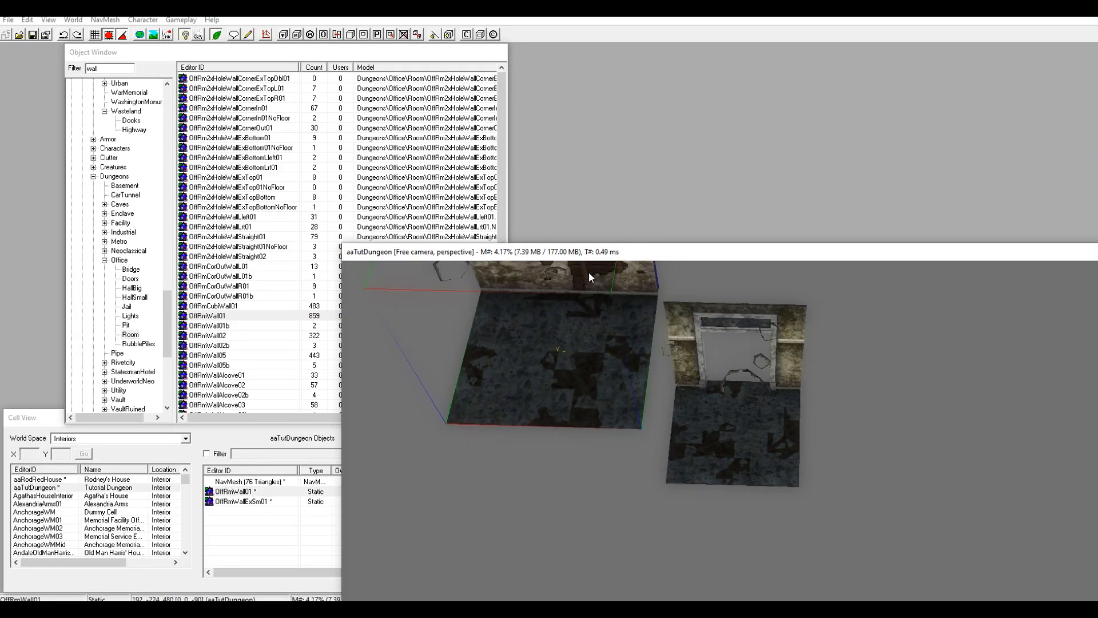
# - Check the reference movement snap settings for grid and angle in the render window properties
pyautogui.rightClick(882, 359)
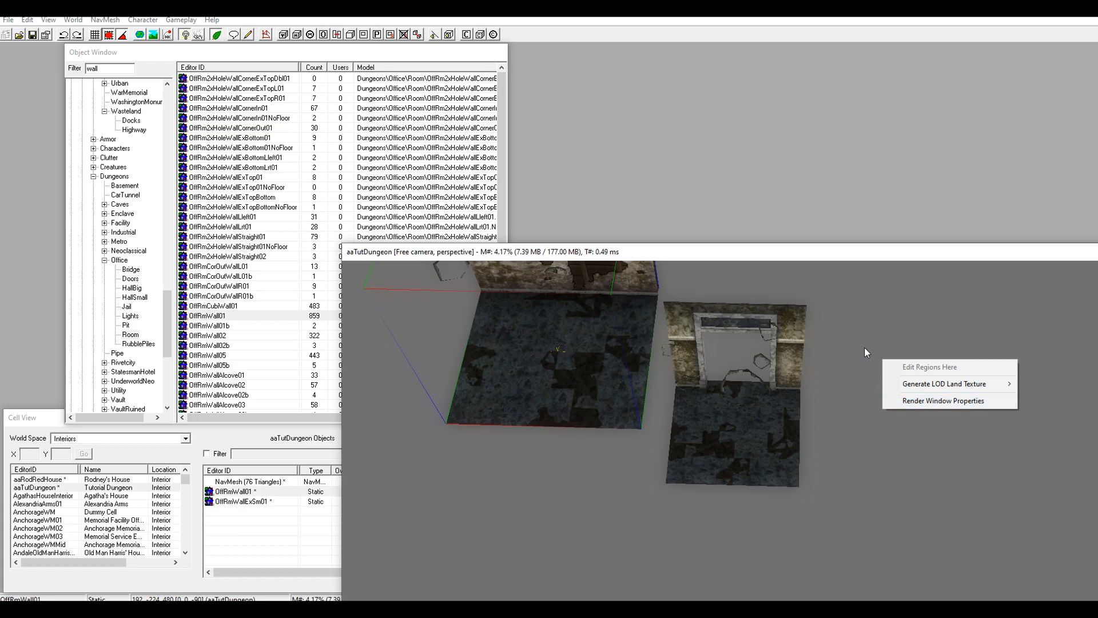
pyautogui.rightClick(864, 323)
pyautogui.click(897, 368)
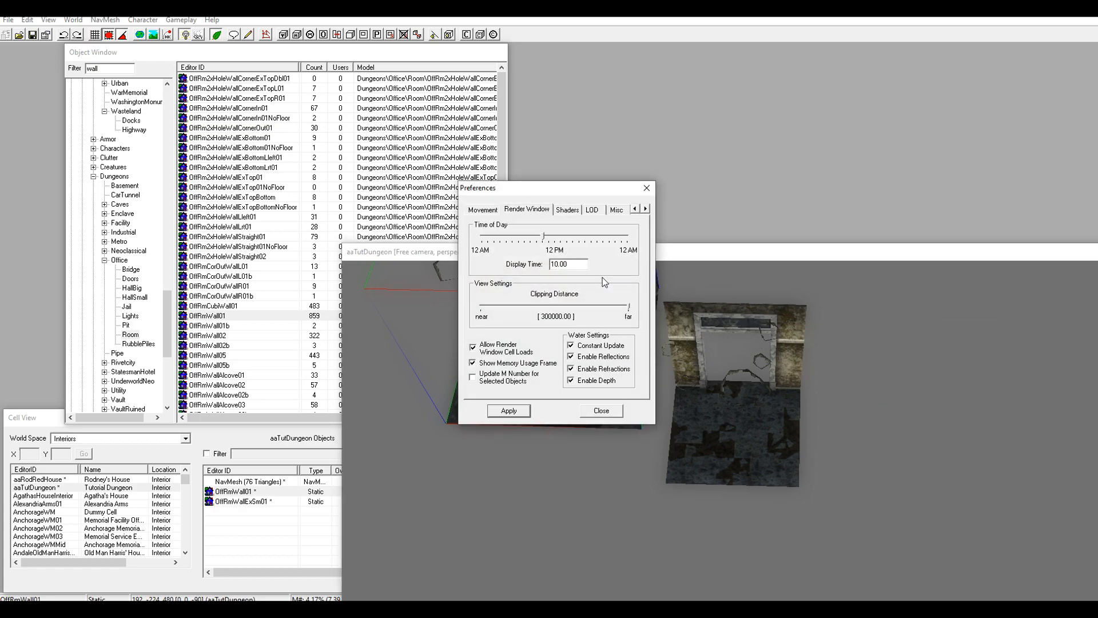
pyautogui.click(479, 210)
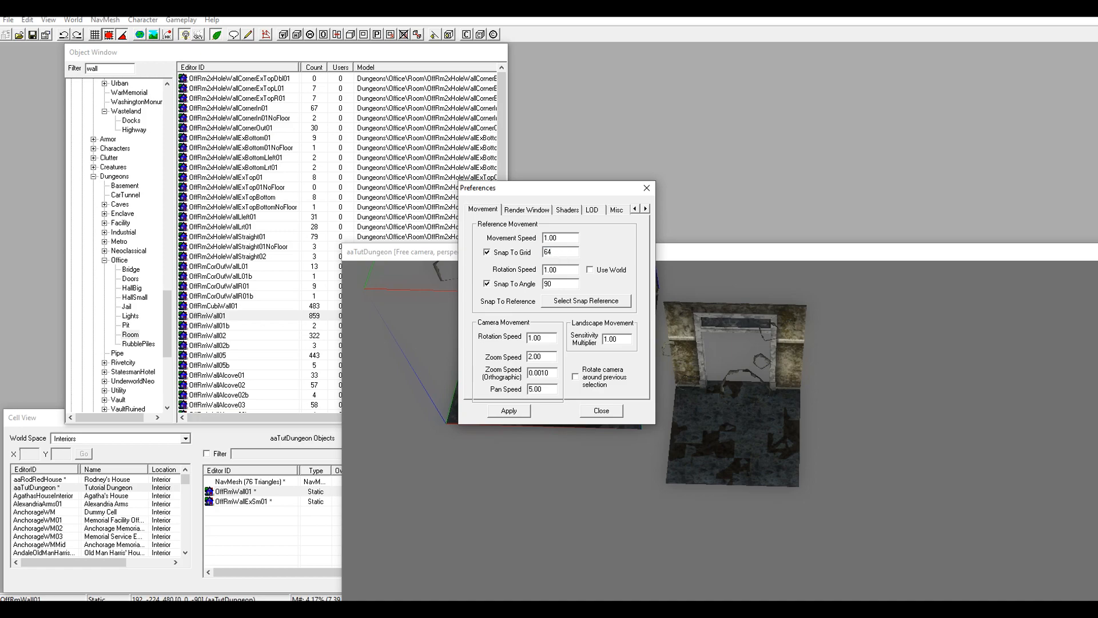
pyautogui.click(600, 411)
# - Move OffRmWall01 to 0, -256, 0 so its wall and floor sit flush with the doorway piece
pyautogui.moveTo(547, 403); pyautogui.dragTo(575, 260)
pyautogui.moveTo(576, 355); pyautogui.dragTo(595, 461)
pyautogui.keyDown('shift'); pyautogui.moveTo(646, 497); pyautogui.dragTo(861, 346, button='middle'); pyautogui.keyUp('shift')
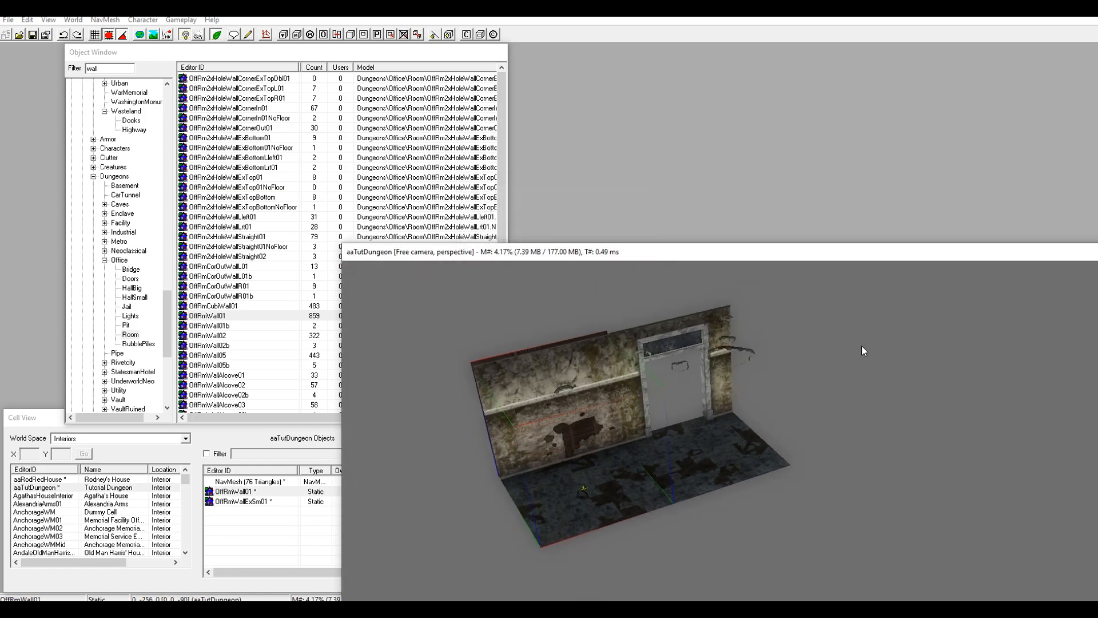
pyautogui.scroll(4, 677, 439)
pyautogui.keyDown('shift'); pyautogui.moveTo(615, 413); pyautogui.dragTo(537, 441, button='middle'); pyautogui.keyUp('shift')
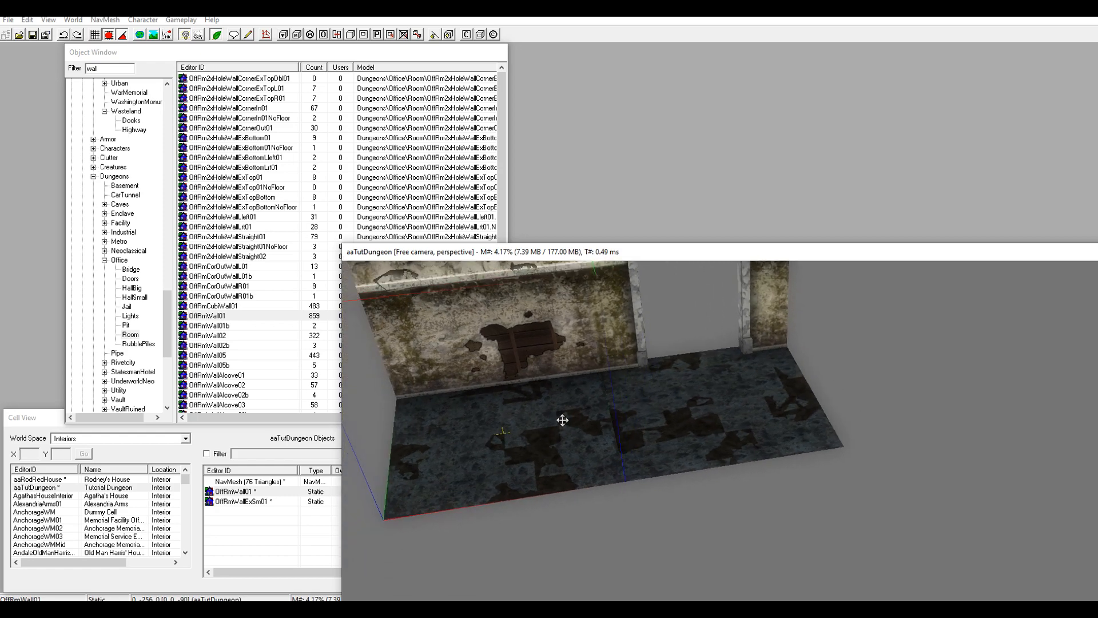
# - Shift OffRmWall01 to -64, -320, 0 and move the doorway piece OffRmWallExSm01 flush against it at -64, -64, 0
pyautogui.moveTo(523, 414); pyautogui.dragTo(474, 410)
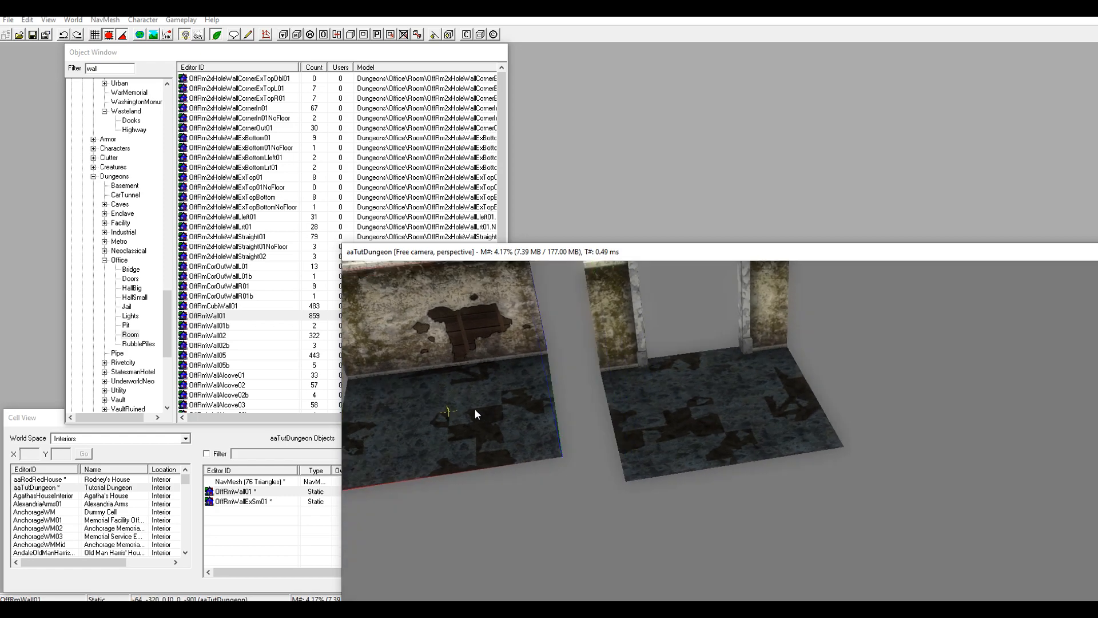
pyautogui.click(664, 415)
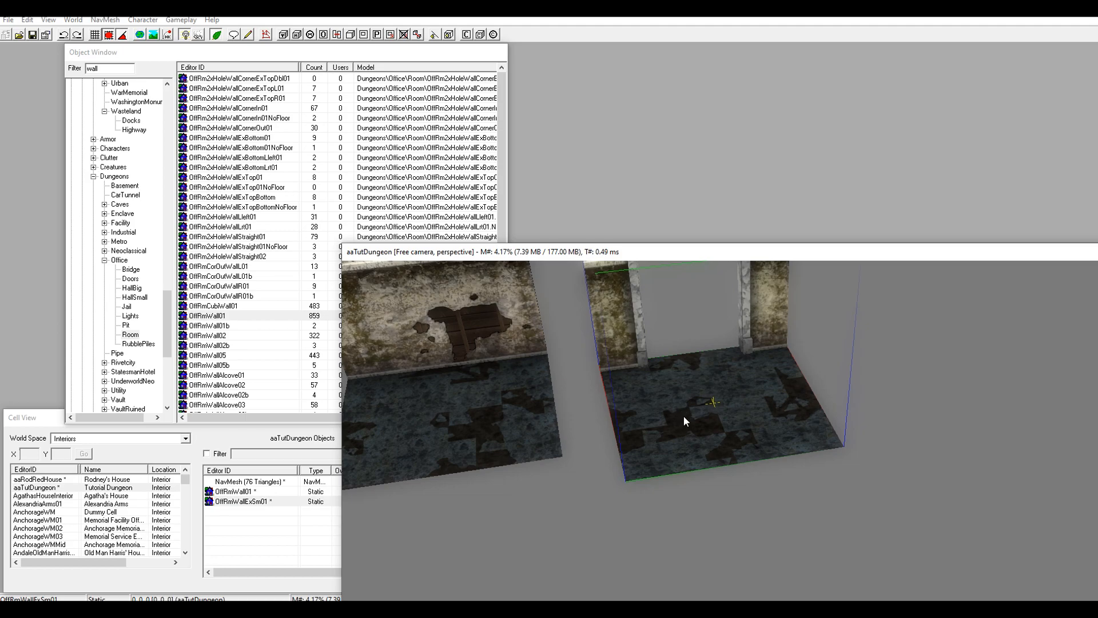
pyautogui.moveTo(660, 389); pyautogui.dragTo(616, 379)
pyautogui.keyDown('shift'); pyautogui.moveTo(547, 405); pyautogui.dragTo(595, 426, button='middle'); pyautogui.keyUp('shift')
pyautogui.moveTo(605, 428); pyautogui.dragTo(645, 428)
pyautogui.keyDown('shift'); pyautogui.moveTo(647, 429); pyautogui.dragTo(669, 326, button='middle'); pyautogui.keyUp('shift')
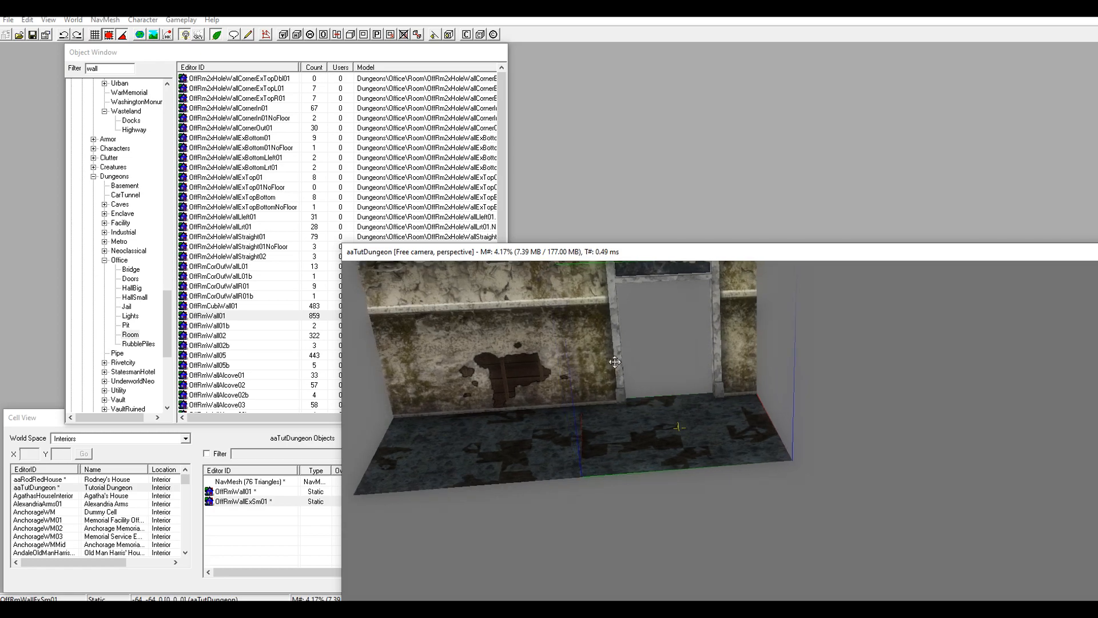
pyautogui.scroll(-3, 658, 320)
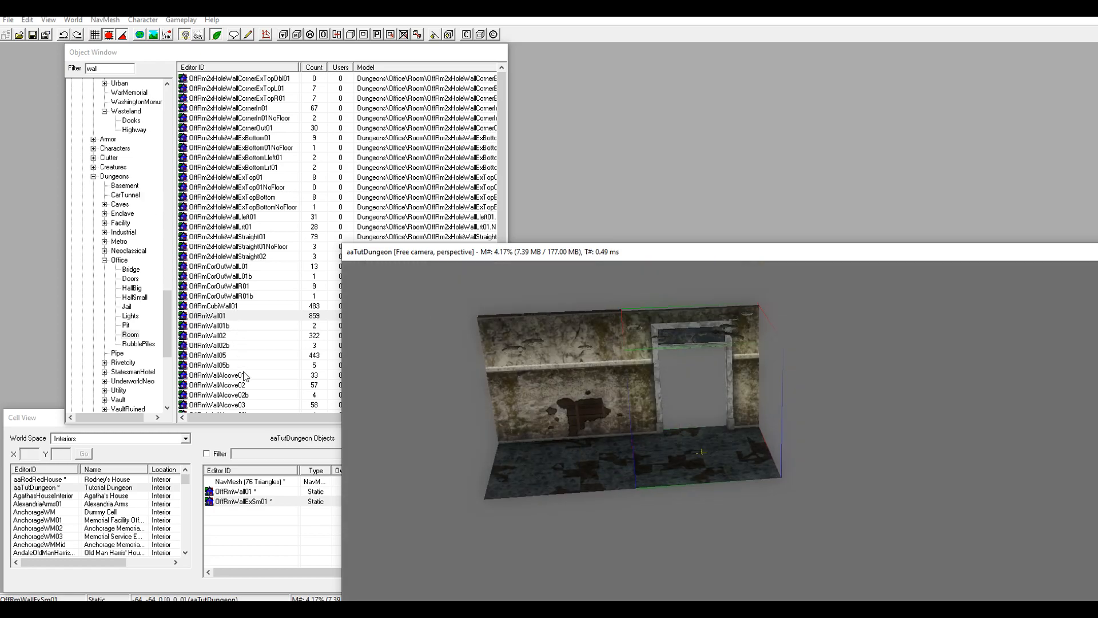
# - Add OffRmWall05 to the cell, rotate it to -90 degrees about Z and align it beside OffRmWall01 at -64, -576, 0
pyautogui.moveTo(220, 359); pyautogui.dragTo(409, 451)
pyautogui.moveTo(481, 494); pyautogui.dragTo(293, 440, button='right')
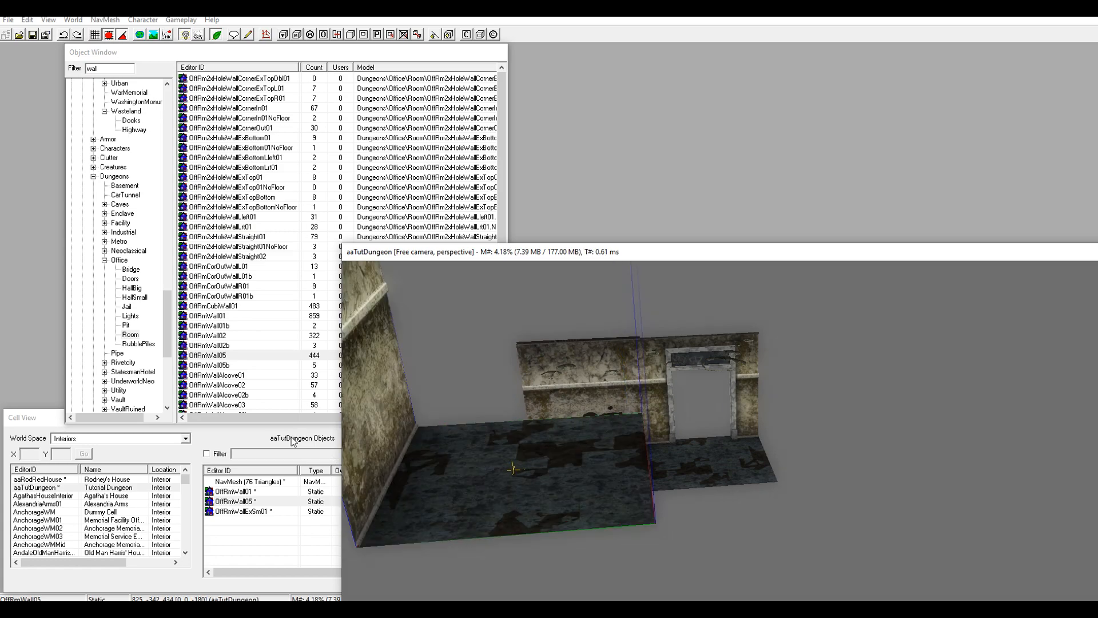
pyautogui.moveTo(518, 482); pyautogui.dragTo(434, 374, button='right')
pyautogui.moveTo(432, 370); pyautogui.dragTo(88, 135)
pyautogui.keyDown('shift'); pyautogui.moveTo(421, 333); pyautogui.dragTo(557, 426, button='middle'); pyautogui.keyUp('shift')
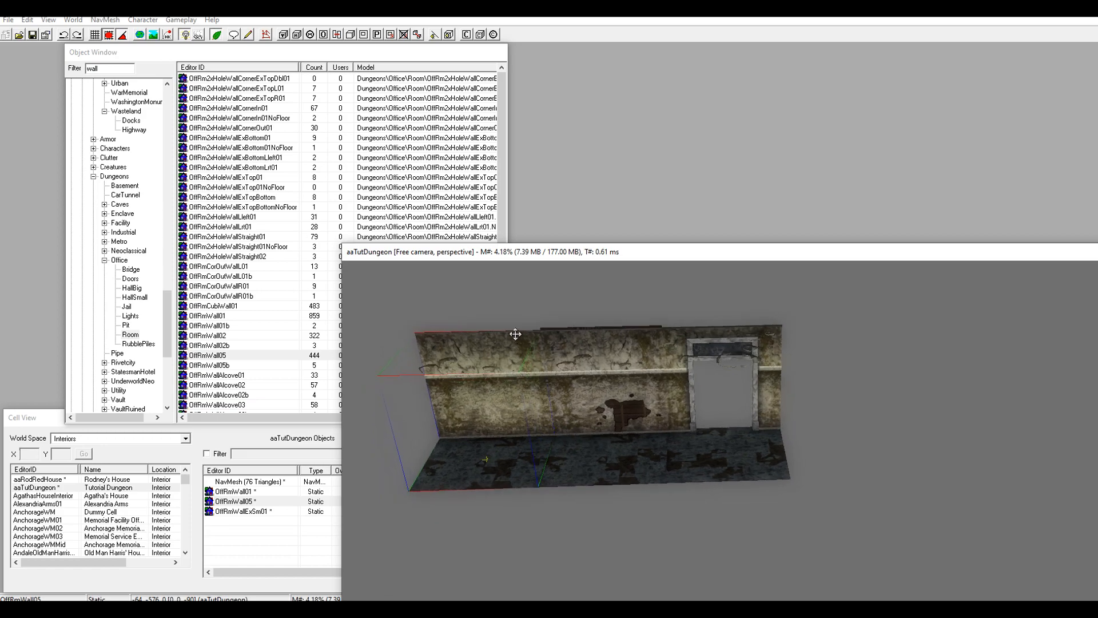
# - Filter the Room pieces by "cor" and open the preview of OffRm2xHoleWallCornerExTopR01
pyautogui.click(103, 68)
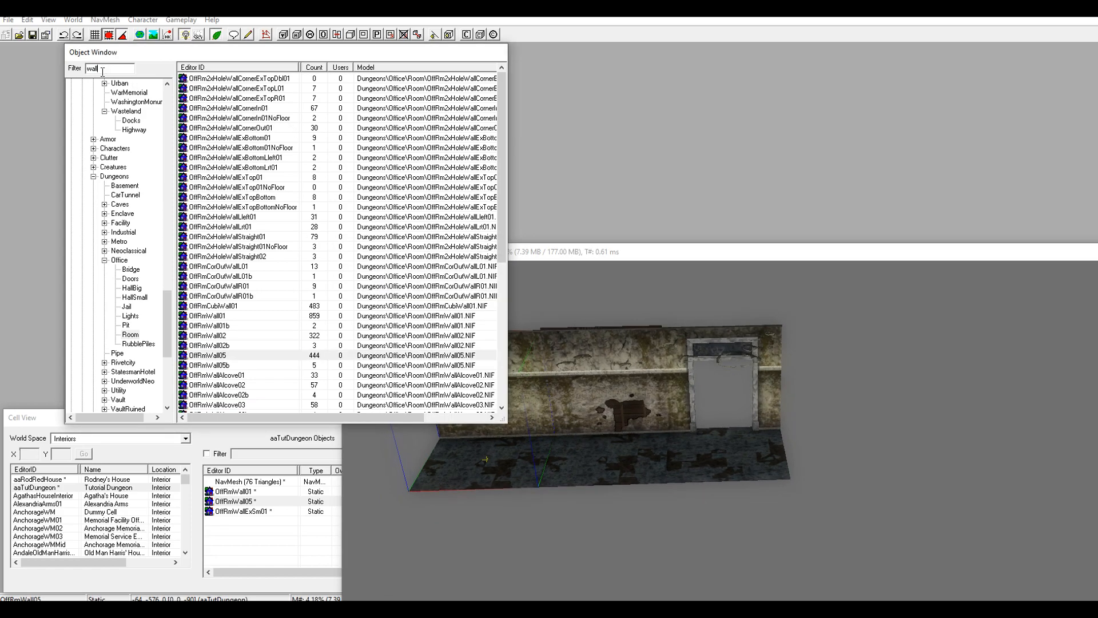
pyautogui.doubleClick(103, 69)
pyautogui.write('cor')
pyautogui.click(206, 98)
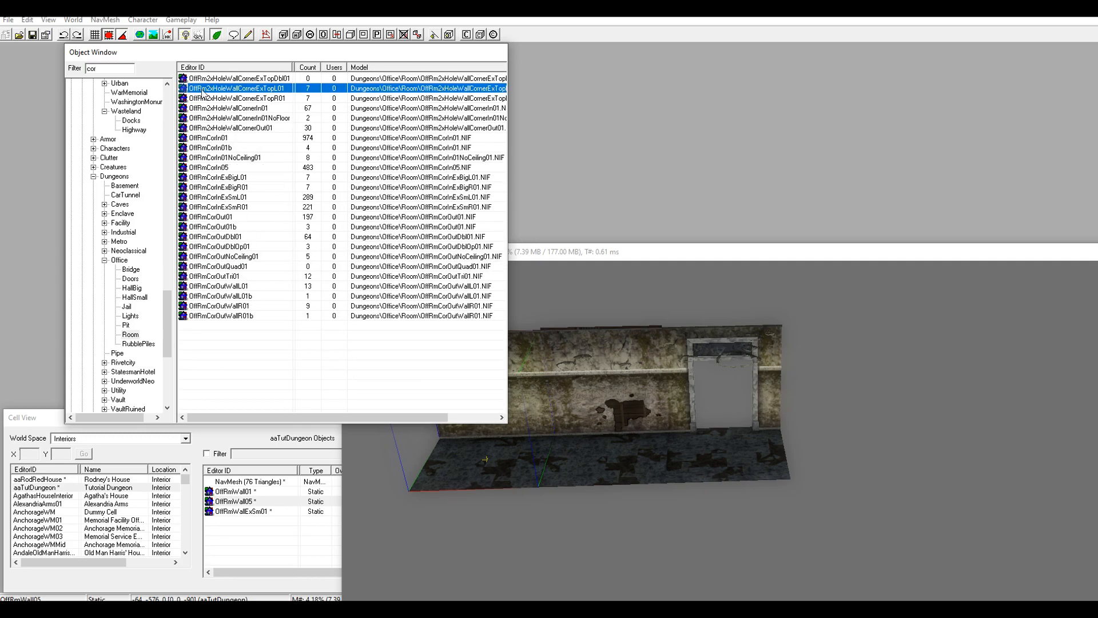
pyautogui.rightClick(210, 98)
pyautogui.click(229, 142)
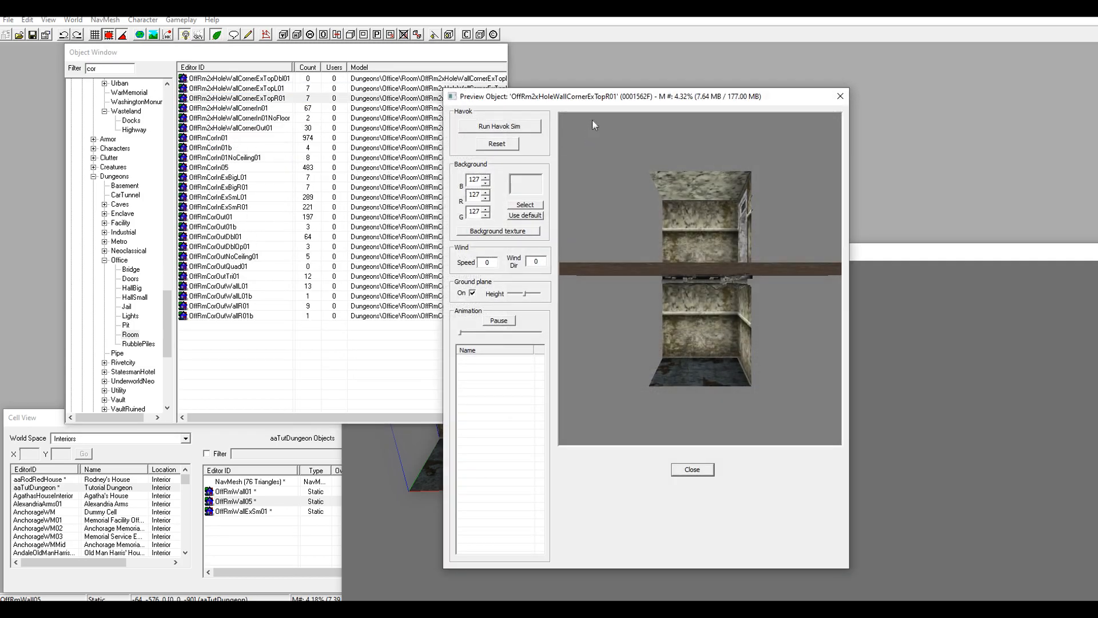
# - Compare the previews of the inner and outer corner pieces down to OffRmCorOutWallR01b
pyautogui.moveTo(585, 103); pyautogui.dragTo(112, 280)
pyautogui.click(205, 179)
pyautogui.press('Down')
pyautogui.press('Down')
pyautogui.press('Down')
pyautogui.press('Down')
pyautogui.press('Down')
pyautogui.press('Down')
pyautogui.press('Down')
pyautogui.press('Down')
pyautogui.press('Down')
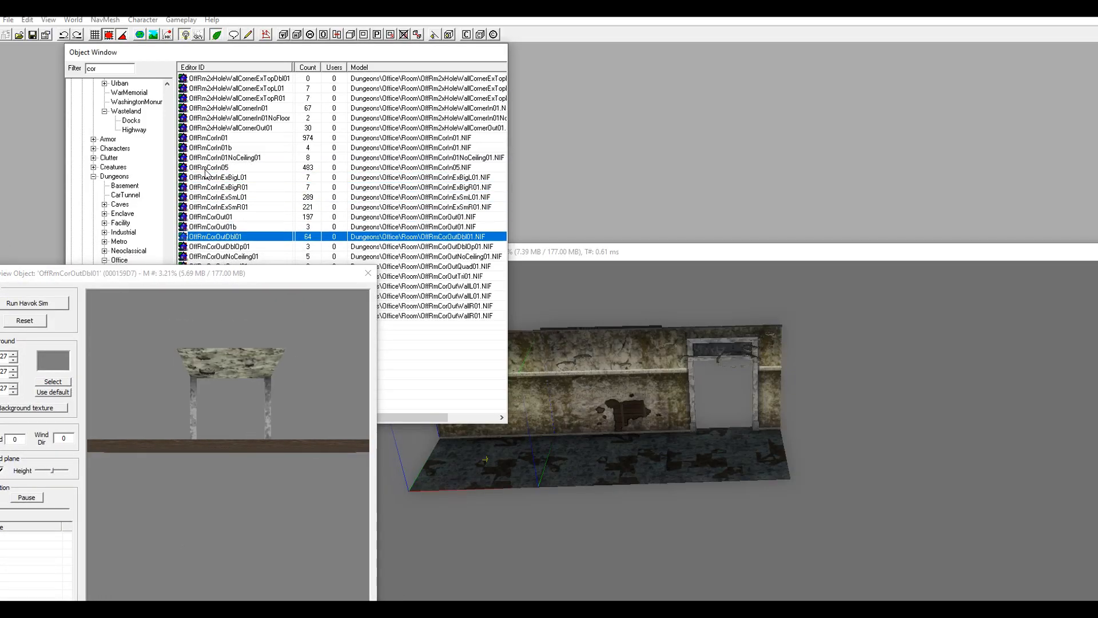
pyautogui.press('Down')
pyautogui.press('Down')
pyautogui.press('Down')
pyautogui.press('Down')
pyautogui.press('Down')
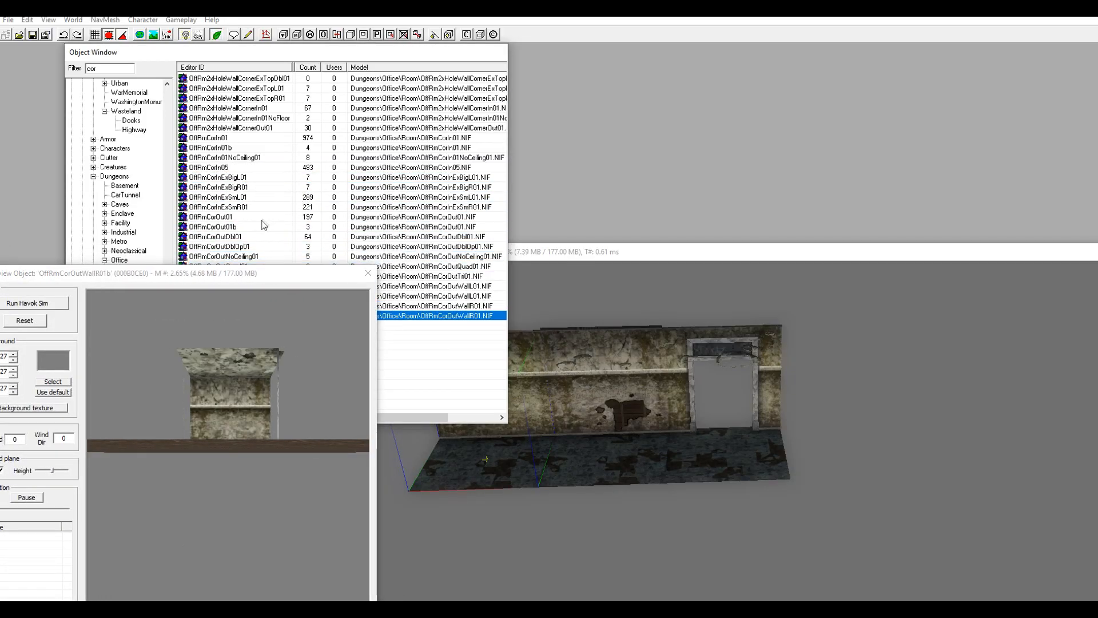
# - Go back through the corner pieces and examine the preview of OffRmCorIn01 from an elevated angle
pyautogui.press('Up')
pyautogui.press('Up')
pyautogui.press('Up')
pyautogui.press('Up')
pyautogui.press('Up')
pyautogui.moveTo(266, 309); pyautogui.dragTo(224, 424)
pyautogui.click(262, 138)
pyautogui.press('Up')
pyautogui.press('Down')
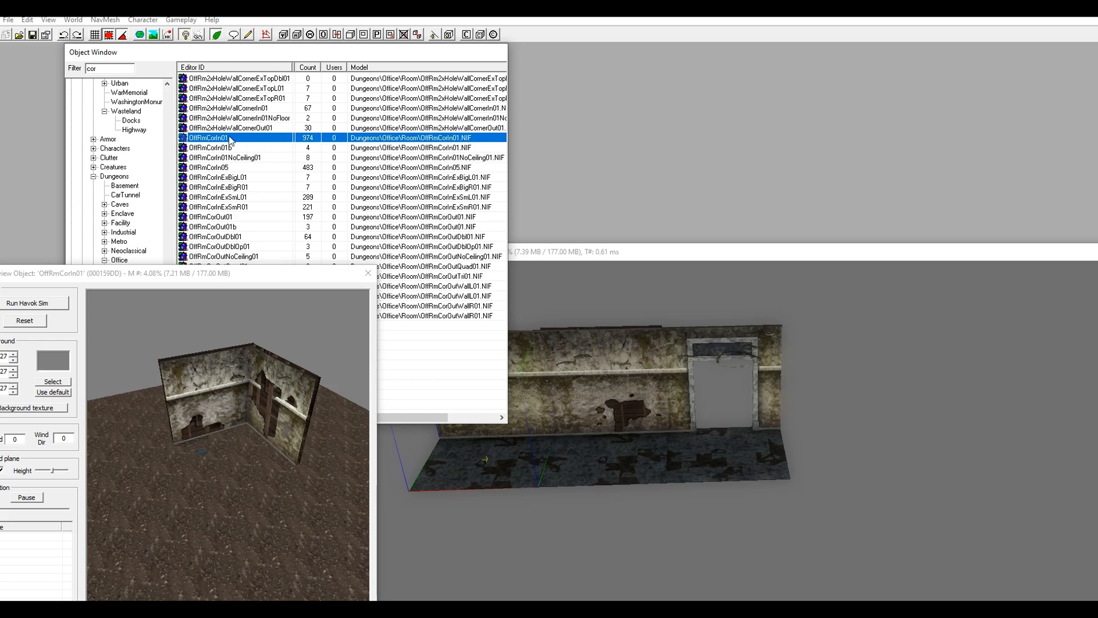
# - Place OffRmCorIn01 in the cell and align it flush with the free side of the doorway piece
pyautogui.moveTo(230, 140); pyautogui.dragTo(929, 140)
pyautogui.keyDown('shift'); pyautogui.moveTo(694, 467); pyautogui.dragTo(819, 447, button='middle'); pyautogui.keyUp('shift')
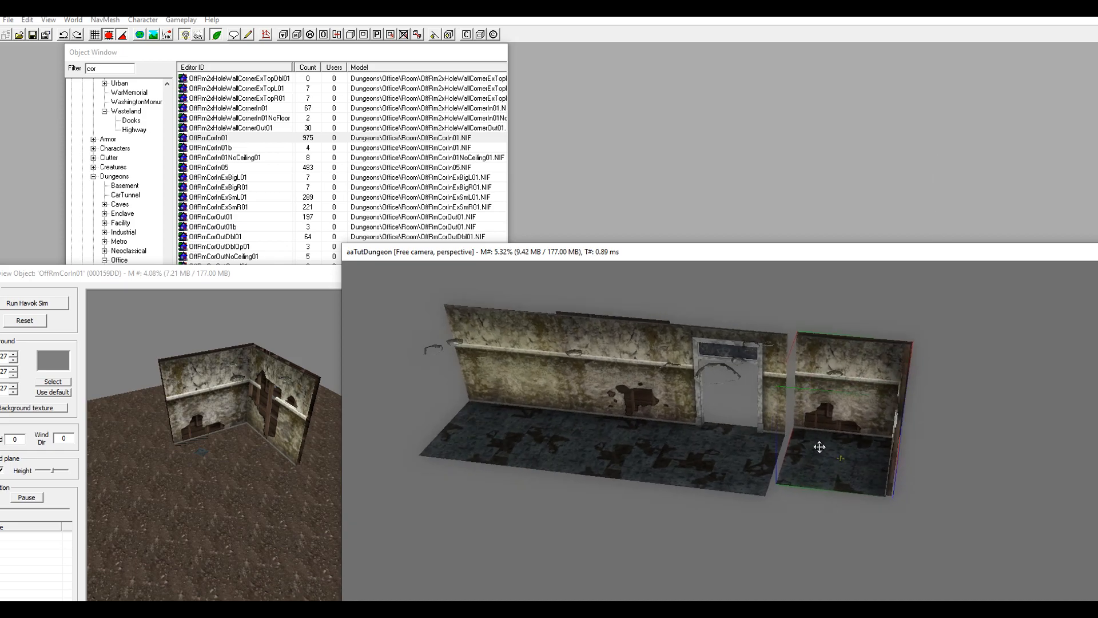
pyautogui.moveTo(832, 460)
pyautogui.mouseDown()
pyautogui.moveTo(827, 476)
pyautogui.moveTo(827, 447)
pyautogui.moveTo(828, 462)
pyautogui.mouseUp()
pyautogui.keyDown('shift'); pyautogui.moveTo(834, 467); pyautogui.dragTo(932, 418, button='middle'); pyautogui.keyUp('shift')
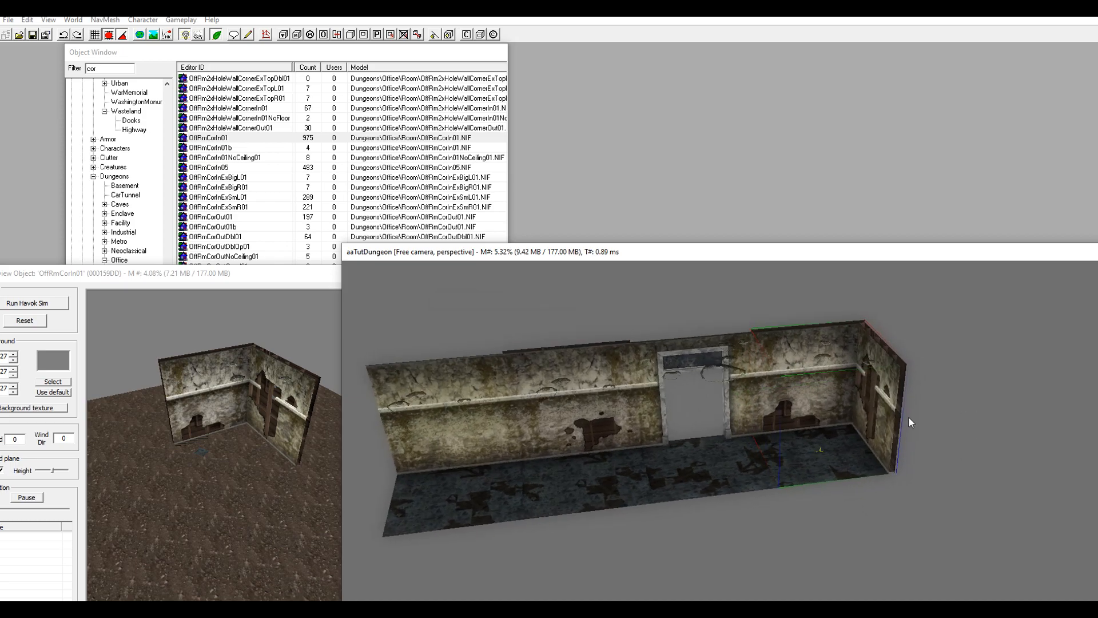
pyautogui.moveTo(767, 444); pyautogui.dragTo(751, 430, button='middle')
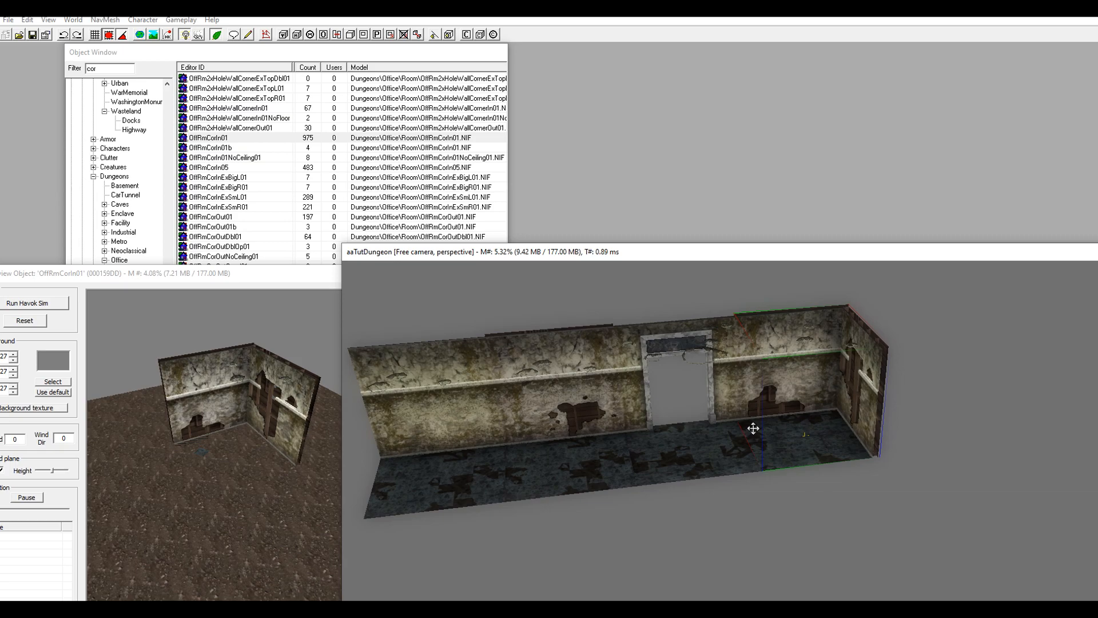
# - Filter the Room pieces by "mid" and compare the previews of OffRmMid01 and OffRmMid02
pyautogui.doubleClick(128, 69)
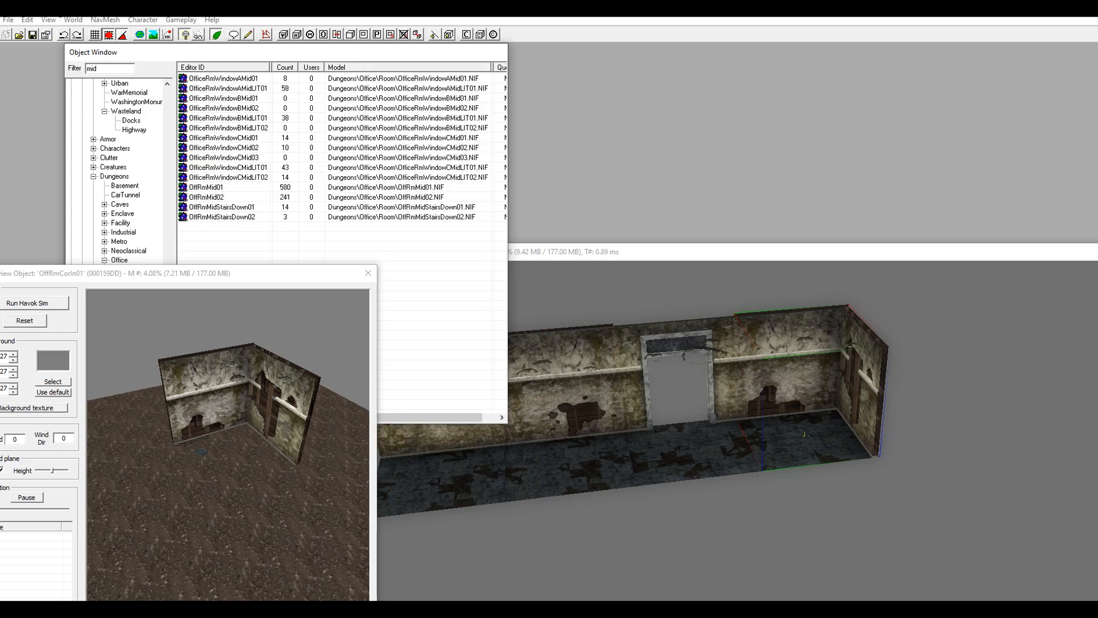
pyautogui.click(205, 191)
pyautogui.moveTo(248, 350)
pyautogui.mouseDown()
pyautogui.moveTo(260, 346)
pyautogui.moveTo(283, 410)
pyautogui.moveTo(257, 349)
pyautogui.mouseUp()
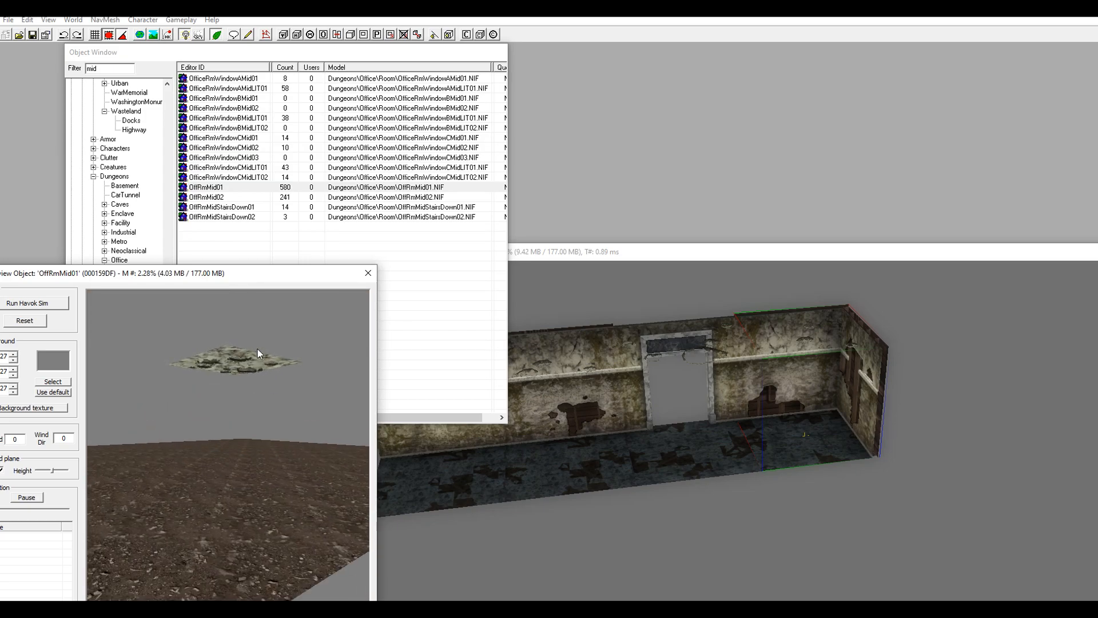
pyautogui.click(211, 196)
pyautogui.click(213, 191)
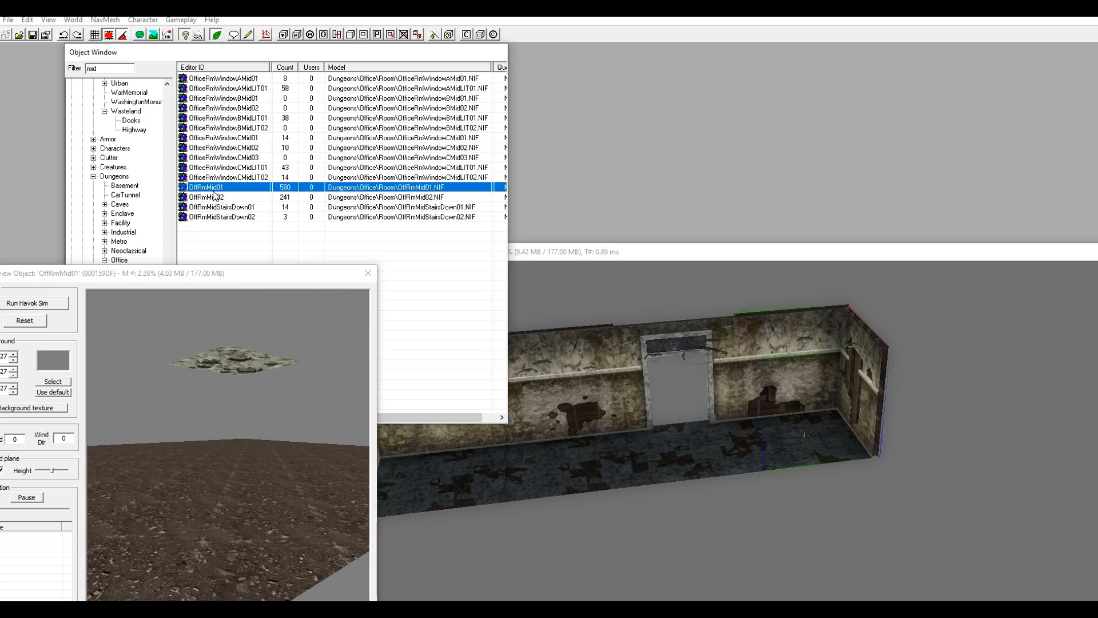
pyautogui.click(215, 196)
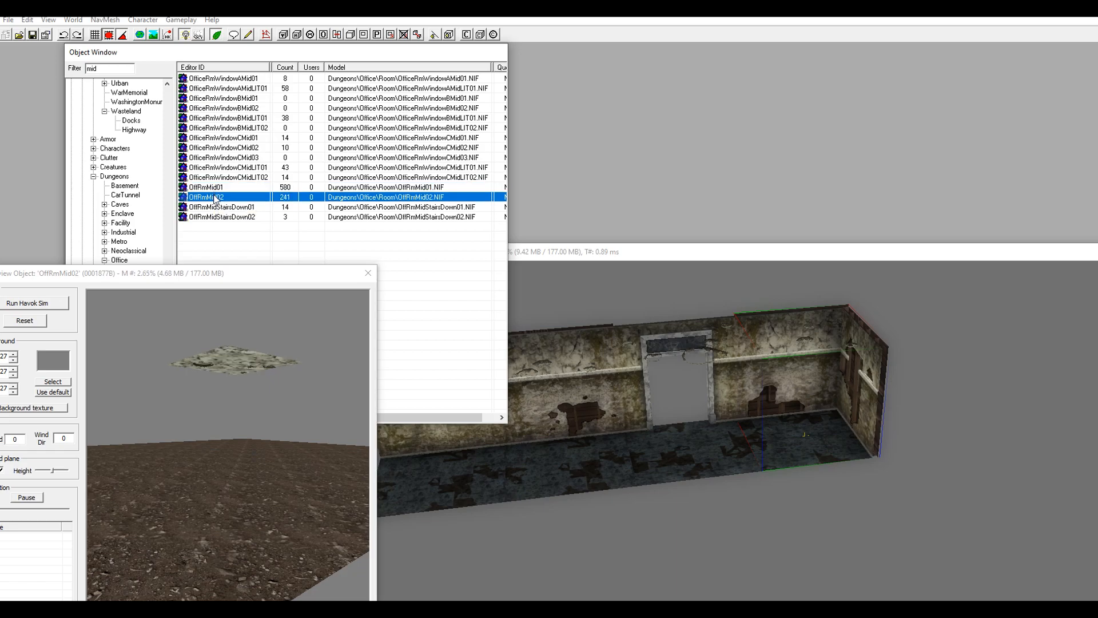
# - Place OffRmMid02 in the cell and align it at floor level against the front edge of the doorway piece's floor
pyautogui.moveTo(211, 200); pyautogui.dragTo(707, 442)
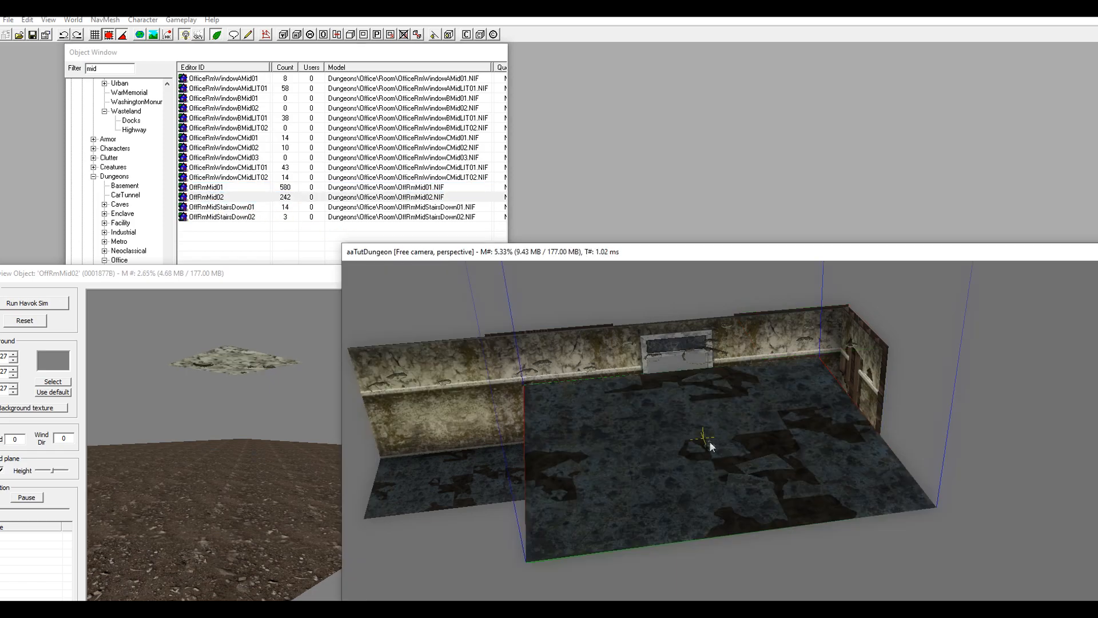
pyautogui.moveTo(808, 282); pyautogui.dragTo(864, 383)
pyautogui.keyDown('shift'); pyautogui.moveTo(864, 382); pyautogui.dragTo(680, 524, button='middle'); pyautogui.keyUp('shift')
pyautogui.moveTo(717, 496)
pyautogui.mouseDown()
pyautogui.moveTo(719, 532)
pyautogui.moveTo(713, 504)
pyautogui.mouseUp()
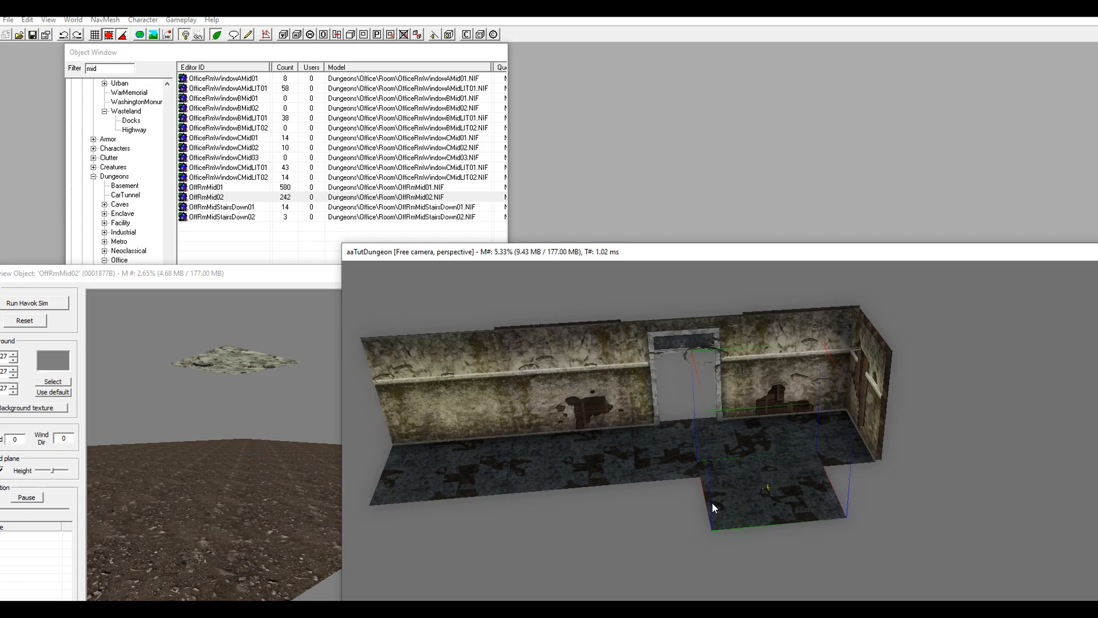
pyautogui.moveTo(712, 503); pyautogui.dragTo(773, 503)
pyautogui.moveTo(730, 404); pyautogui.dragTo(661, 407)
pyautogui.keyDown('shift'); pyautogui.moveTo(771, 547); pyautogui.dragTo(753, 475, button='middle'); pyautogui.keyUp('shift')
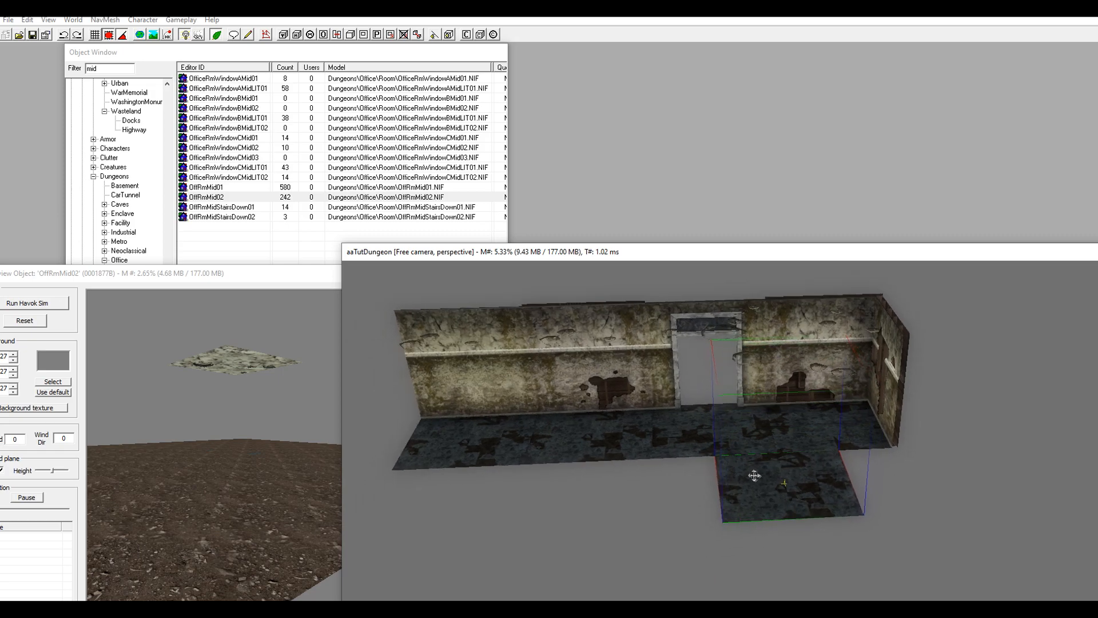
# - Duplicate OffRmMid02 twice and line up the copies in a row along the floor edges of the two plain walls
pyautogui.scroll(3, 754, 475)
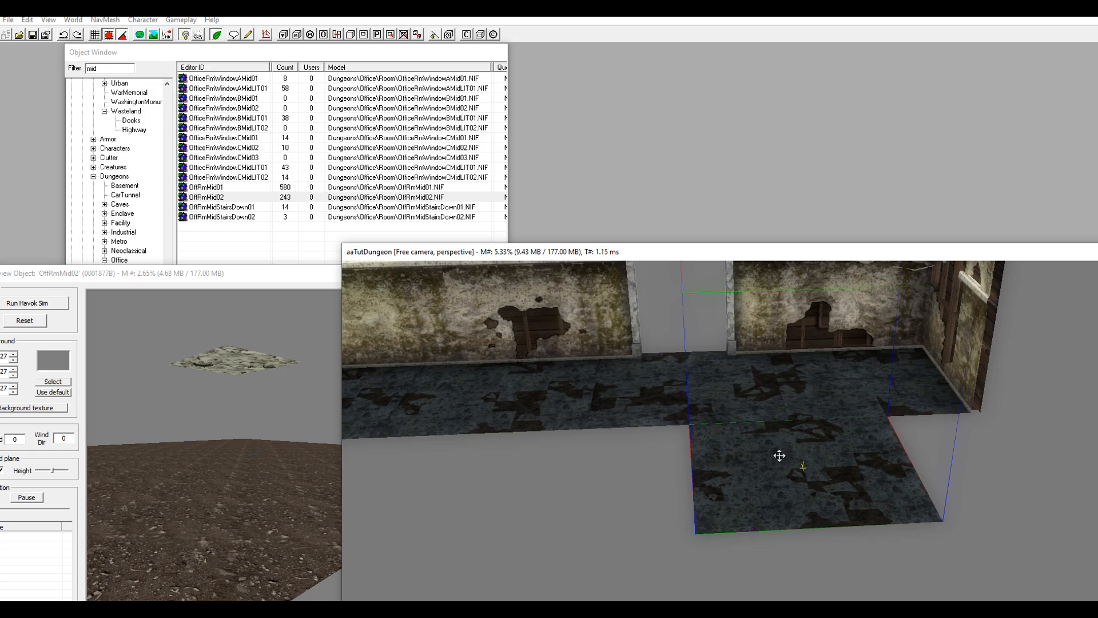
pyautogui.moveTo(775, 460); pyautogui.dragTo(775, 459, button='middle')
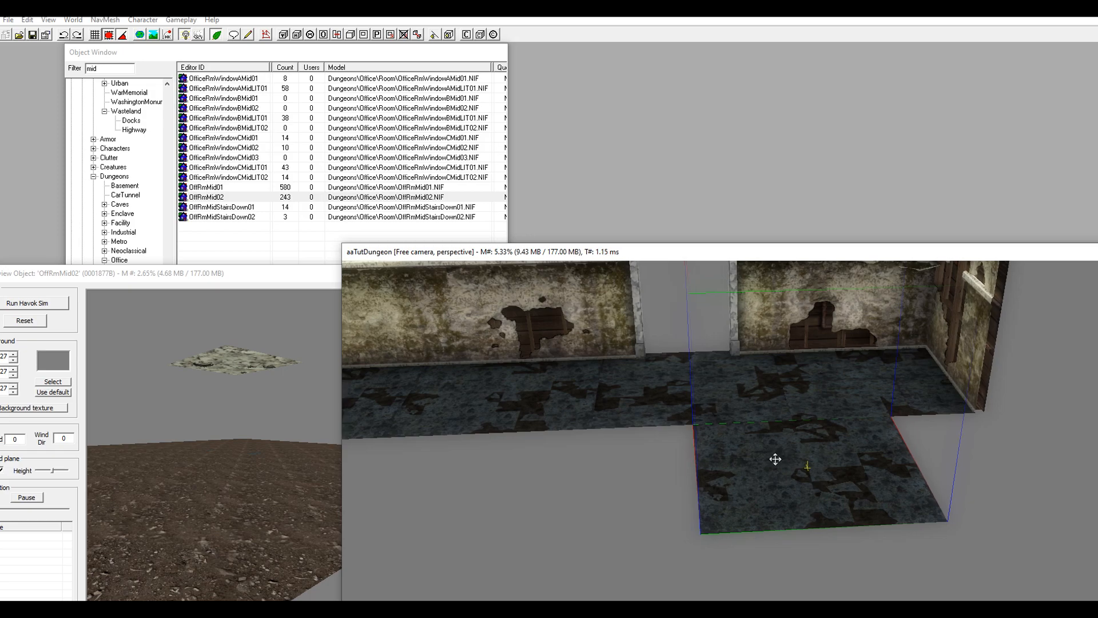
pyautogui.moveTo(776, 458); pyautogui.dragTo(556, 454)
pyautogui.moveTo(558, 457); pyautogui.dragTo(649, 454, button='middle')
pyautogui.moveTo(654, 457); pyautogui.dragTo(406, 439)
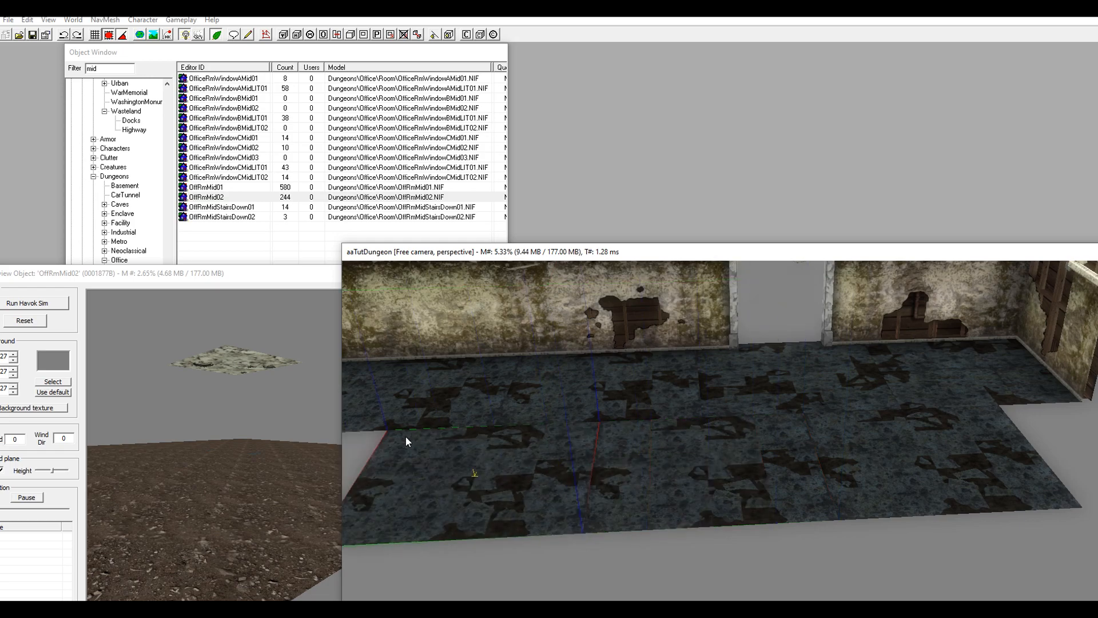
pyautogui.moveTo(702, 456); pyautogui.dragTo(538, 487, button='middle')
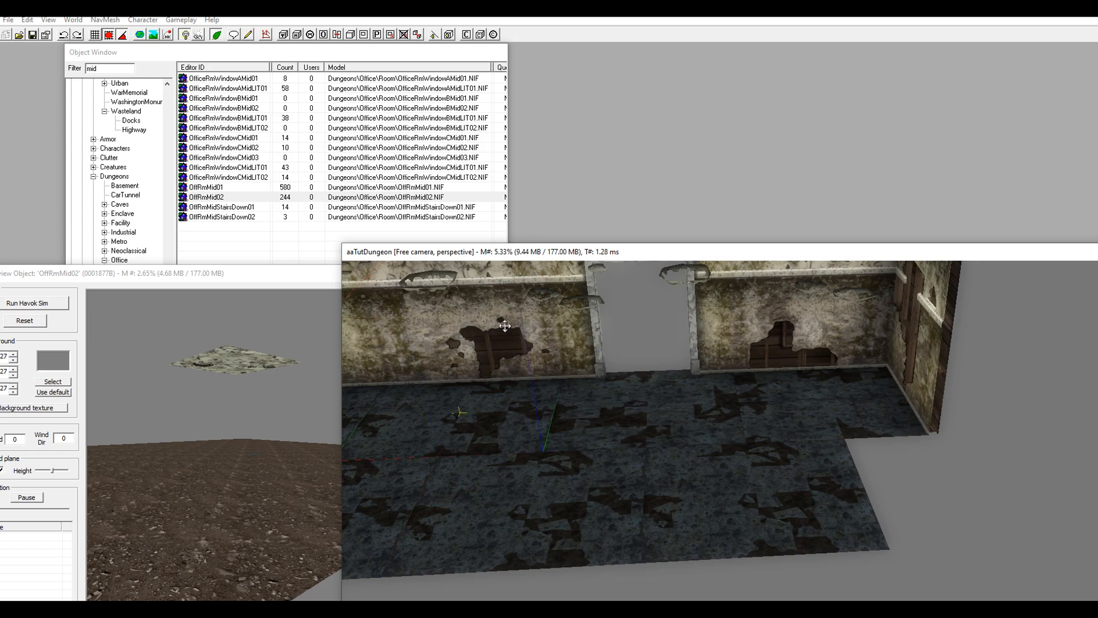
# - Duplicate OffRmWall01, rotate the copy to face into the room and align it with the corner's side wall, moving a floor tile out front
pyautogui.moveTo(493, 322); pyautogui.dragTo(955, 509)
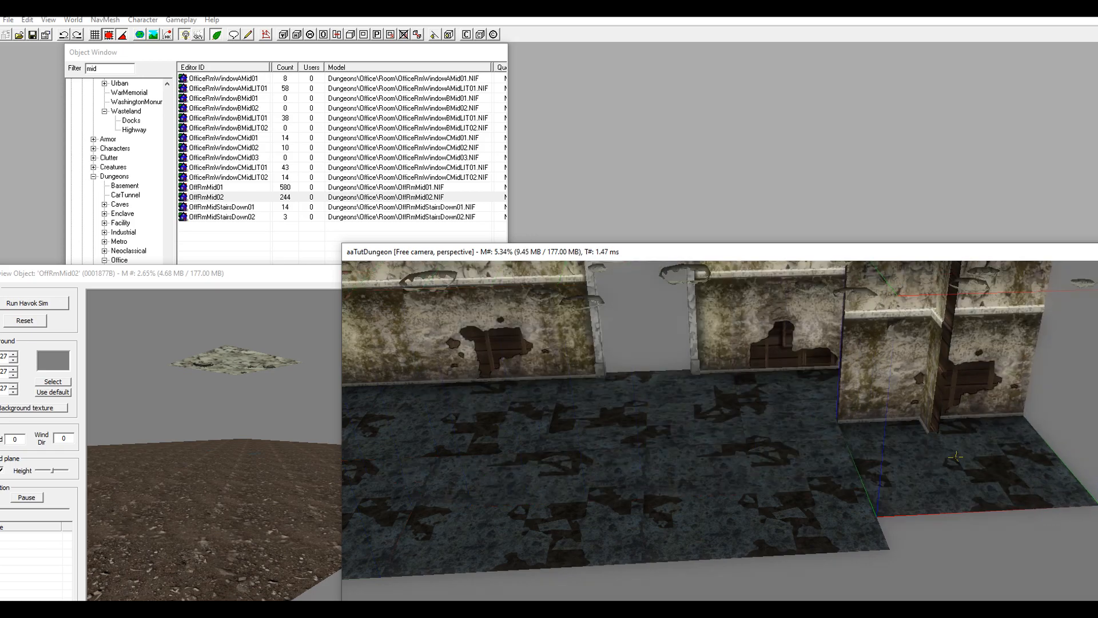
pyautogui.moveTo(908, 479); pyautogui.dragTo(1032, 547, button='right')
pyautogui.click(789, 501)
pyautogui.scroll(-5, 788, 500)
pyautogui.moveTo(758, 527); pyautogui.dragTo(506, 612)
pyautogui.click(900, 447)
pyautogui.moveTo(907, 447); pyautogui.dragTo(832, 452)
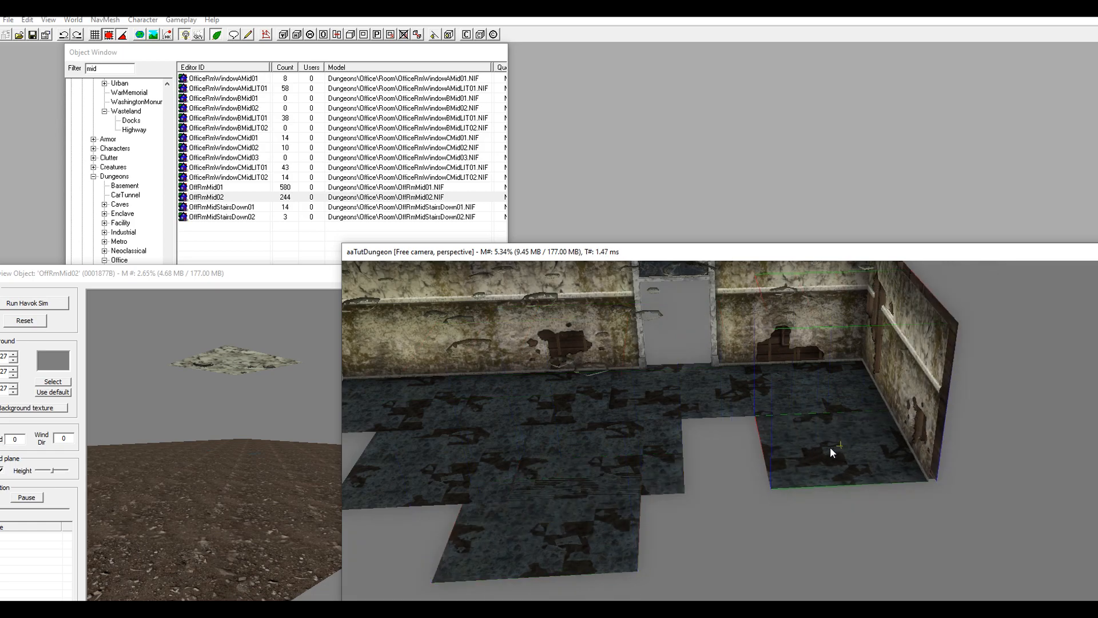
# - Rearrange the floor tiles so they fill the gaps in the second row, from the side wall to the room's open end
pyautogui.click(657, 464)
pyautogui.moveTo(664, 461); pyautogui.dragTo(753, 460)
pyautogui.moveTo(694, 456); pyautogui.dragTo(744, 449, button='middle')
pyautogui.click(599, 541)
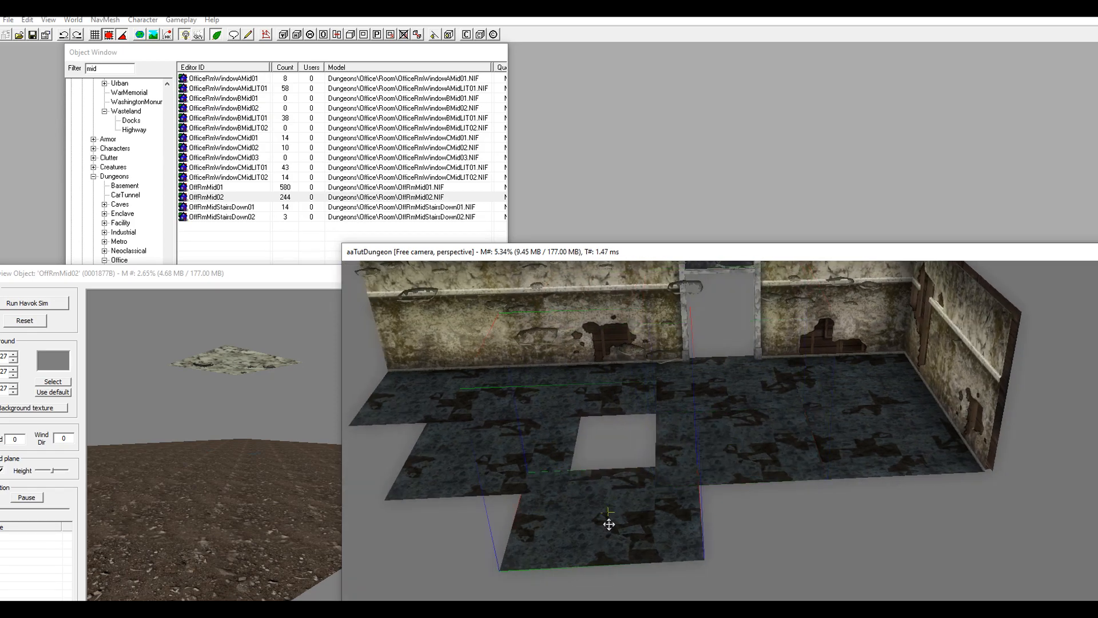
pyautogui.moveTo(609, 524); pyautogui.dragTo(591, 566)
pyautogui.click(564, 457)
pyautogui.moveTo(559, 454); pyautogui.dragTo(625, 463)
pyautogui.click(588, 522)
pyautogui.moveTo(588, 523); pyautogui.dragTo(330, 301)
pyautogui.click(331, 301)
pyautogui.moveTo(627, 424); pyautogui.dragTo(694, 473, button='middle')
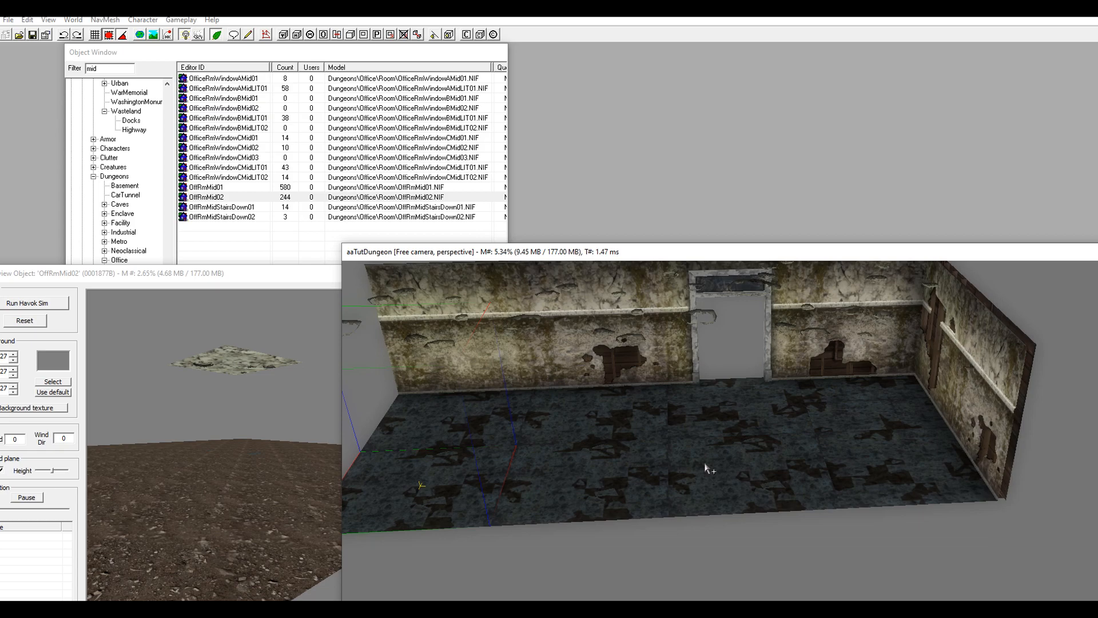
# - Duplicate the doorway piece, rotate the copy to face the opposite way and move it outside, behind the original doorway
pyautogui.moveTo(711, 392); pyautogui.dragTo(754, 517, button='middle')
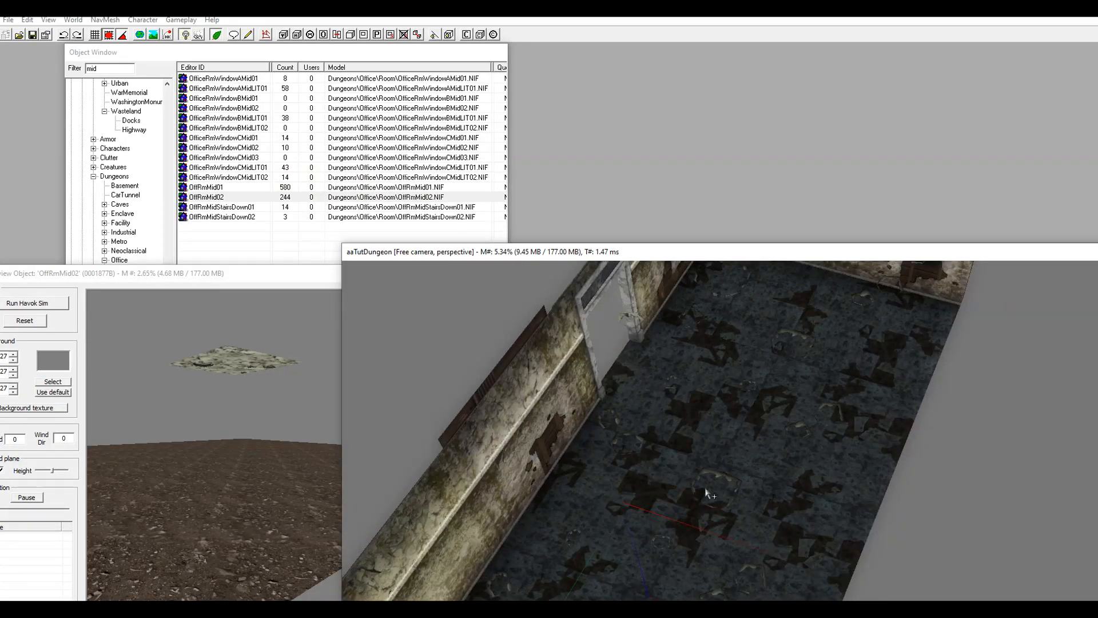
pyautogui.click(671, 495)
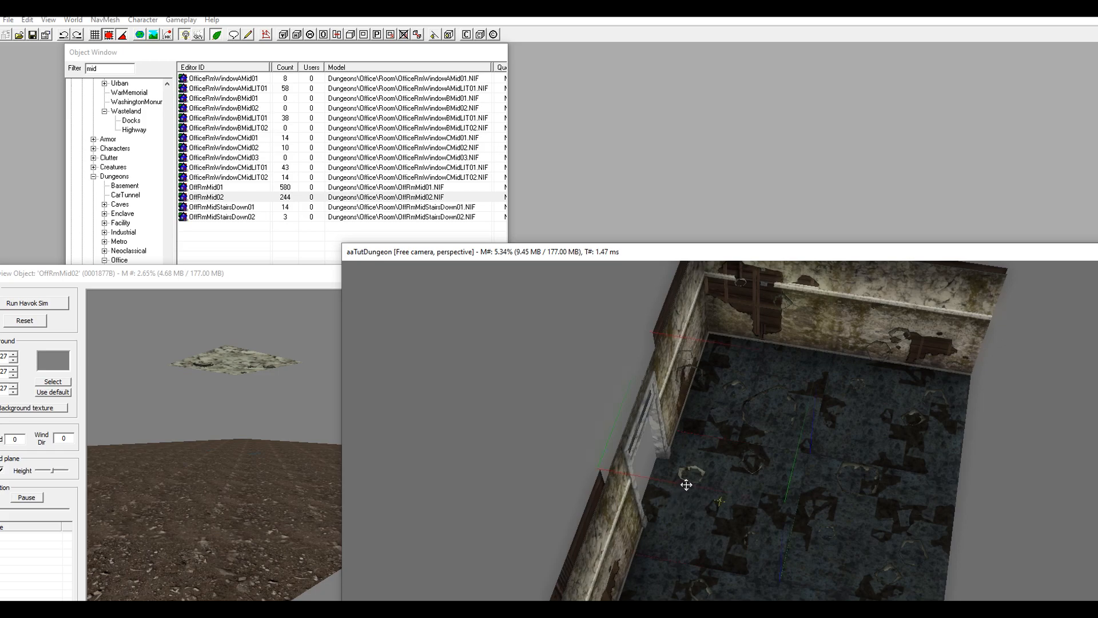
pyautogui.moveTo(702, 490); pyautogui.dragTo(567, 481, button='right')
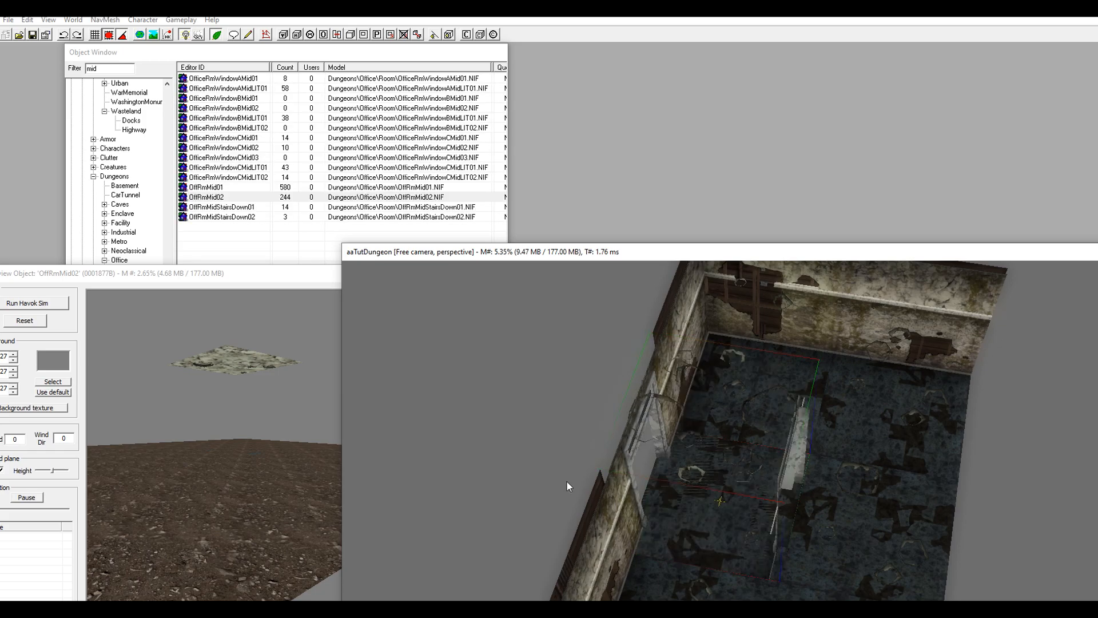
pyautogui.moveTo(705, 508); pyautogui.dragTo(521, 476)
pyautogui.keyDown('shift'); pyautogui.moveTo(683, 485); pyautogui.dragTo(765, 469, button='middle'); pyautogui.keyUp('shift')
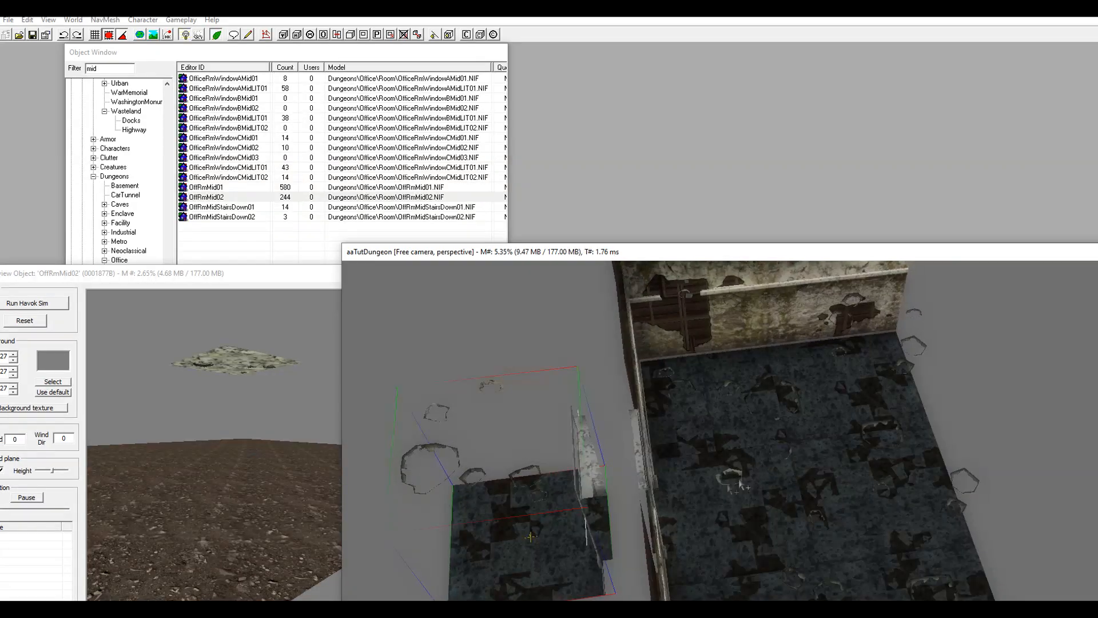
pyautogui.keyDown('shift'); pyautogui.moveTo(574, 526); pyautogui.dragTo(704, 452, button='middle'); pyautogui.keyUp('shift')
pyautogui.scroll(4, 704, 452)
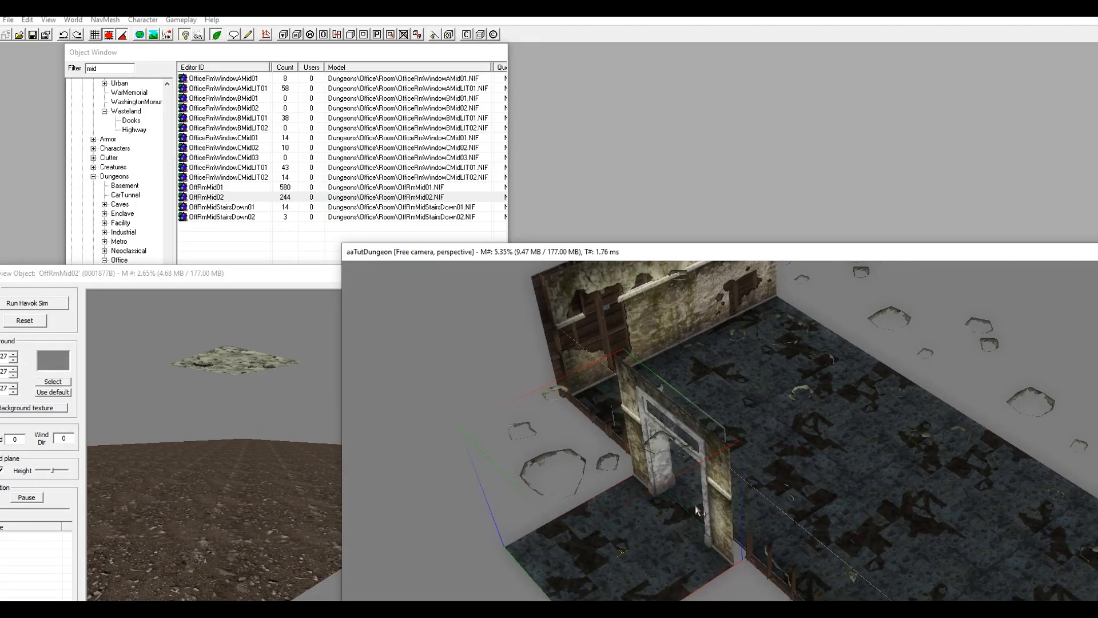
# - Slide the duplicated doorway along the wall until its opening lines up back to back with the original doorway
pyautogui.scroll(-5, 641, 497)
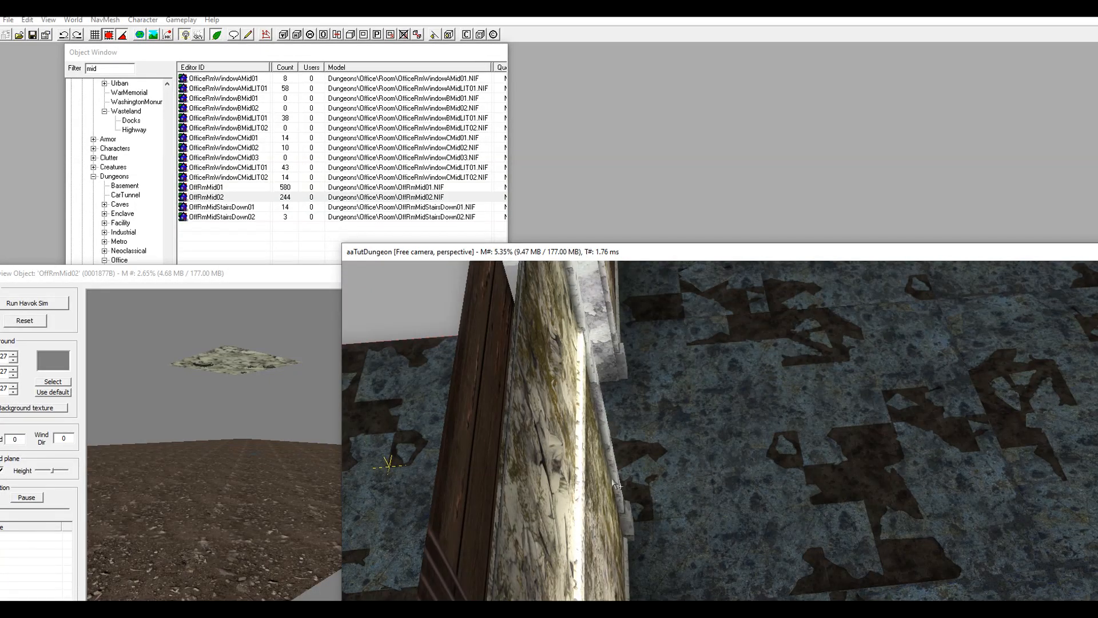
pyautogui.keyDown('shift'); pyautogui.moveTo(669, 480); pyautogui.dragTo(502, 443, button='middle'); pyautogui.keyUp('shift')
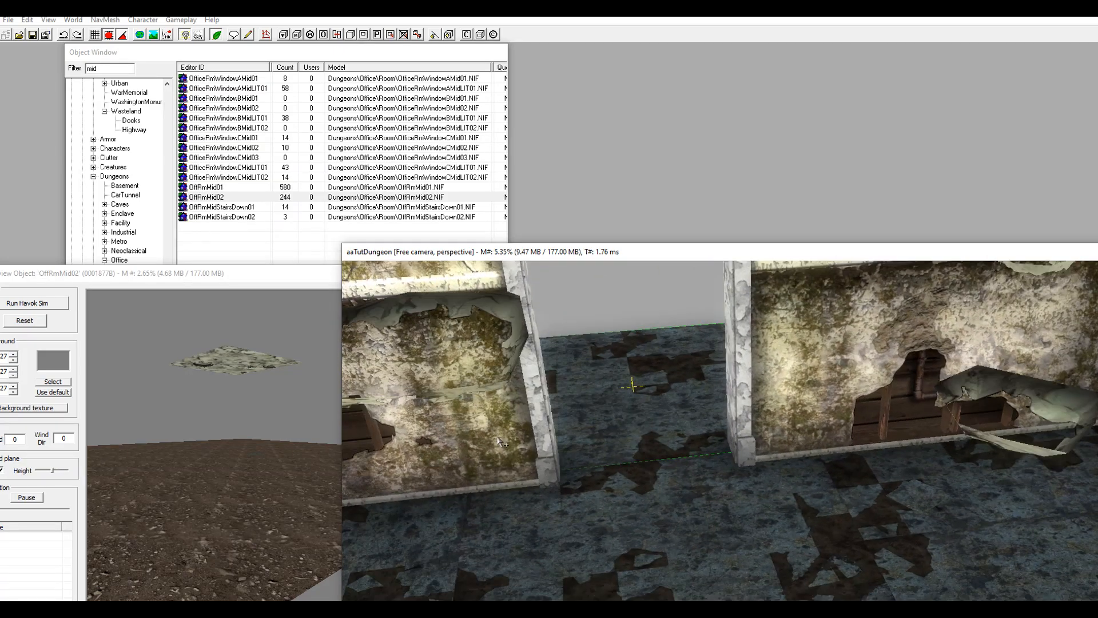
pyautogui.moveTo(690, 444); pyautogui.dragTo(732, 441)
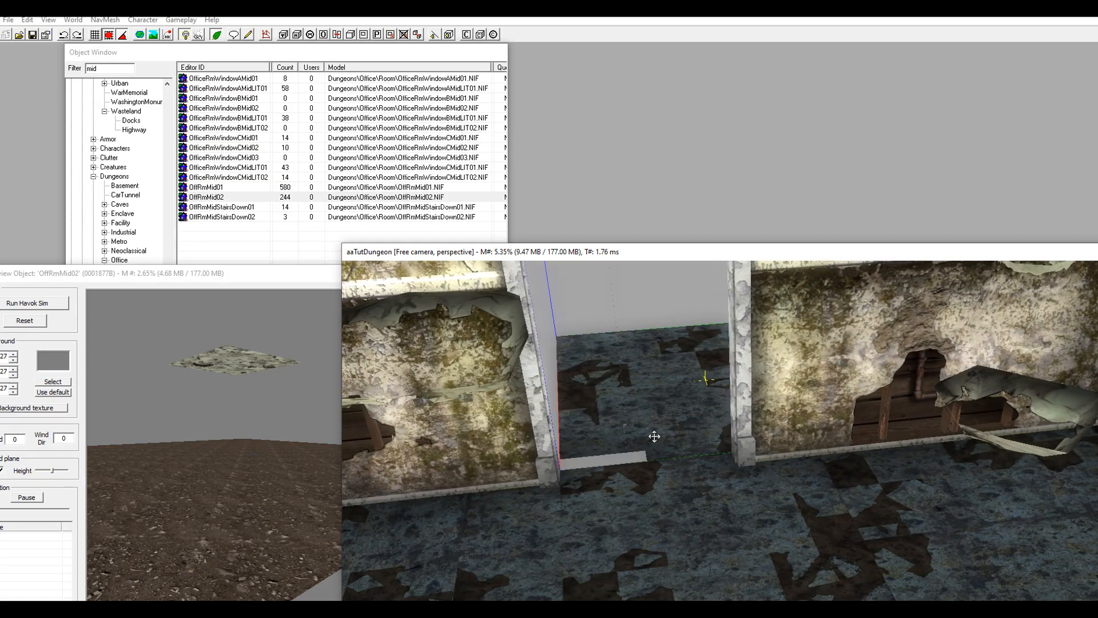
pyautogui.keyDown('shift'); pyautogui.moveTo(619, 439); pyautogui.dragTo(578, 422, button='middle'); pyautogui.keyUp('shift')
pyautogui.keyDown('shift'); pyautogui.moveTo(651, 353); pyautogui.dragTo(602, 418, button='middle'); pyautogui.keyUp('shift')
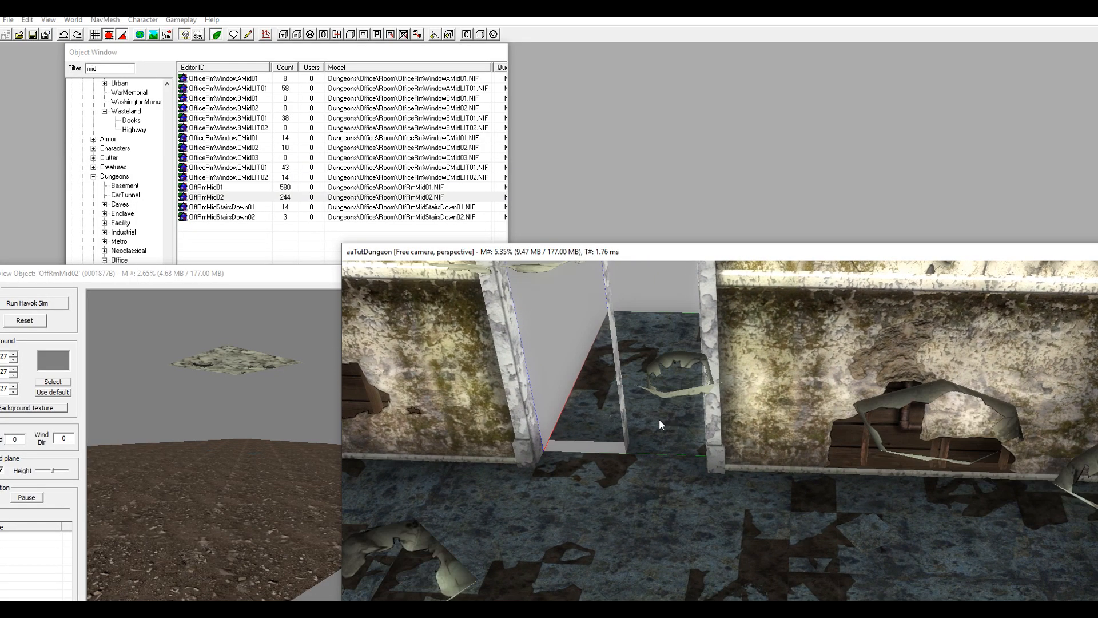
pyautogui.moveTo(658, 419); pyautogui.dragTo(633, 417)
pyautogui.keyDown('shift'); pyautogui.moveTo(579, 429); pyautogui.dragTo(684, 341, button='middle'); pyautogui.keyUp('shift')
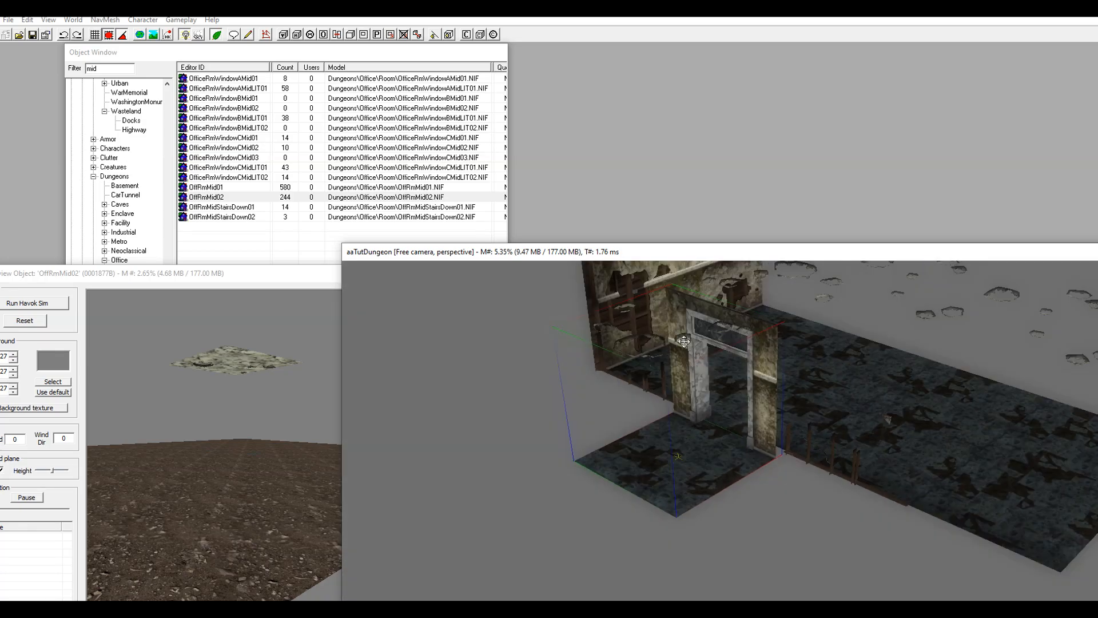
# - Duplicate the plain wall beside the doorway, place the copy behind it and rotate it so it continues the outer doorway's wall
pyautogui.keyDown('shift'); pyautogui.moveTo(730, 402); pyautogui.dragTo(818, 453, button='middle'); pyautogui.keyUp('shift')
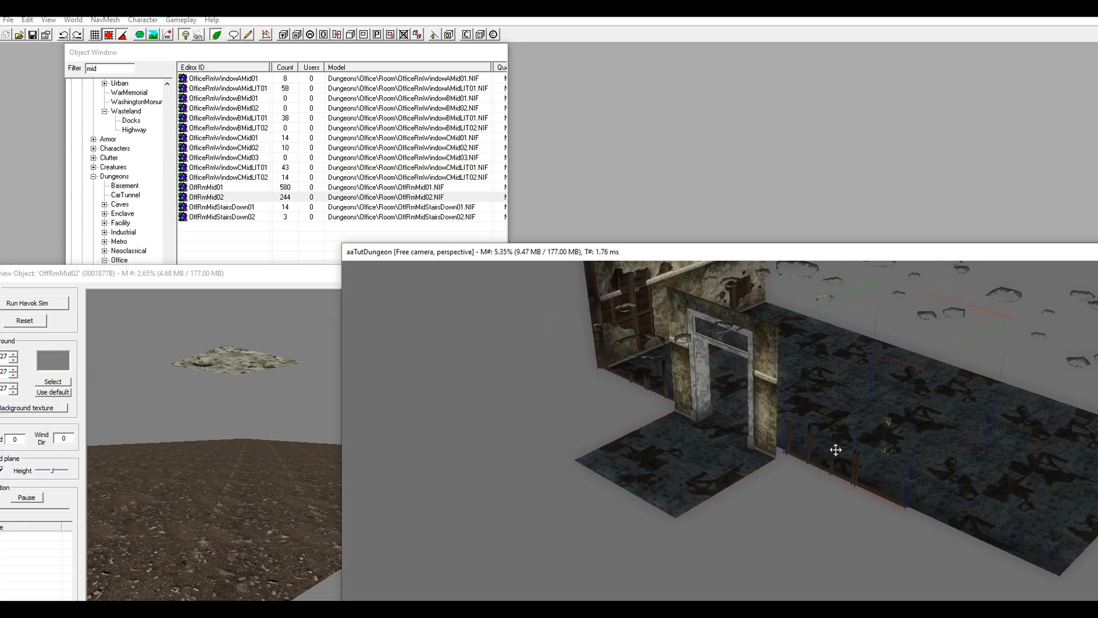
pyautogui.hotkey('ctrl', 'd')
pyautogui.moveTo(836, 451); pyautogui.dragTo(701, 568)
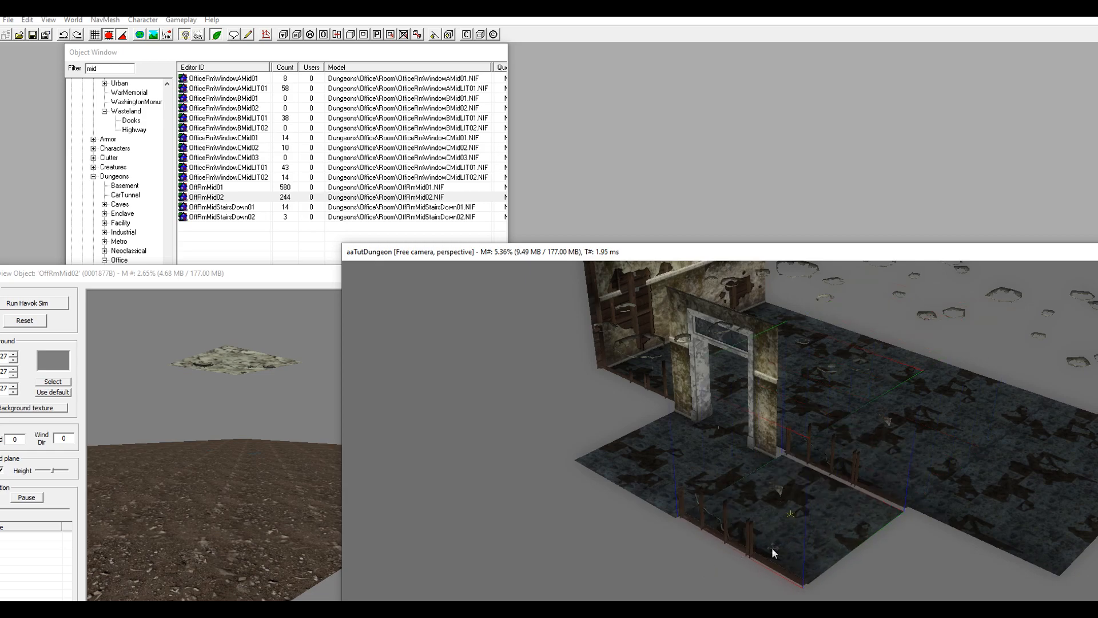
pyautogui.moveTo(713, 542); pyautogui.dragTo(626, 526, button='right')
pyautogui.moveTo(712, 503); pyautogui.dragTo(786, 472, button='middle')
# - Duplicate the corner piece, place the copy on the other side of the outer doorway and rotate it to fit there
pyautogui.click(671, 407)
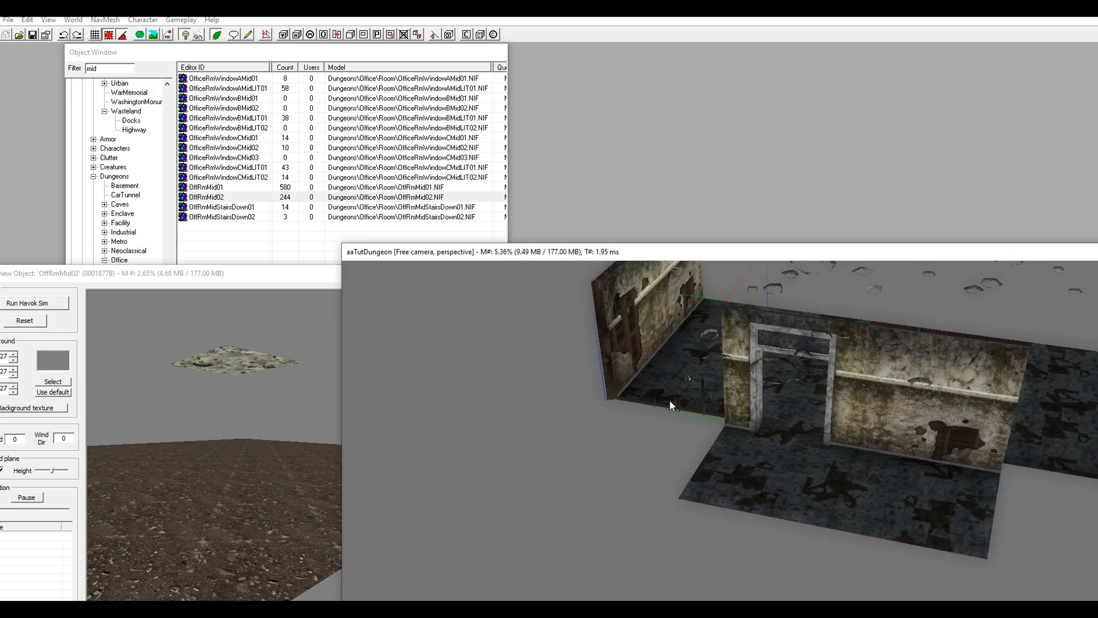
pyautogui.moveTo(670, 399); pyautogui.dragTo(613, 478)
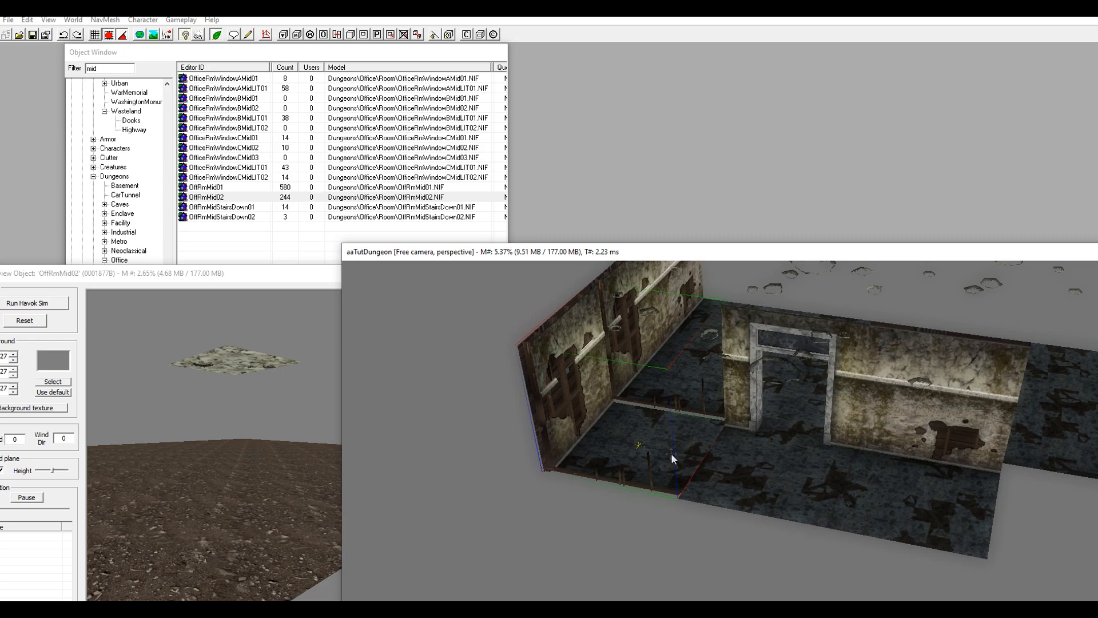
pyautogui.moveTo(670, 453); pyautogui.dragTo(599, 449, button='right')
pyautogui.keyDown('shift'); pyautogui.moveTo(633, 441); pyautogui.dragTo(704, 453, button='middle'); pyautogui.keyUp('shift')
# - Replace the floor tile at the room's open end with a duplicate of the doorway piece, rotated to close that end and snapped to the floor
pyautogui.moveTo(461, 392)
pyautogui.keyDown('shift'); pyautogui.mouseDown(button='middle')
pyautogui.moveTo(431, 394)
pyautogui.moveTo(455, 397)
pyautogui.mouseUp(button='middle'); pyautogui.keyUp('shift')
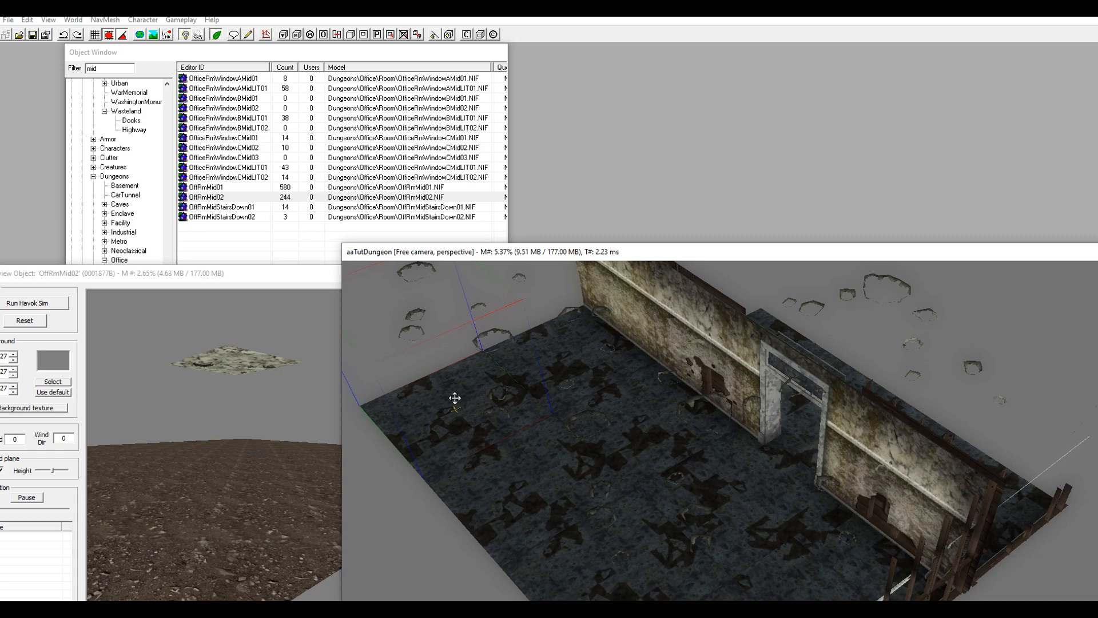
pyautogui.press('Delete')
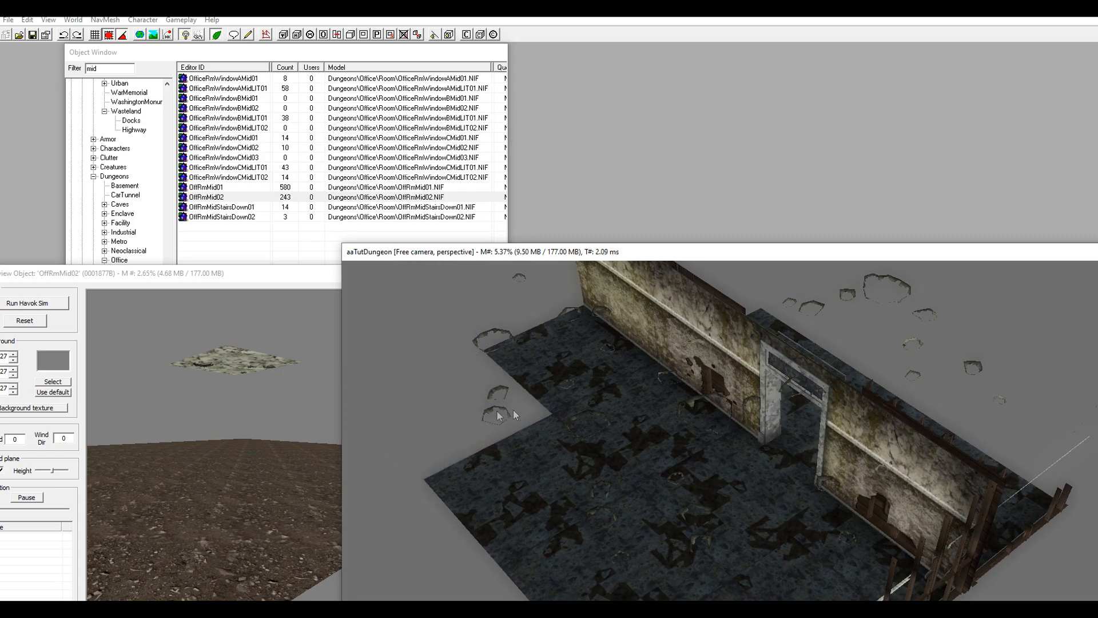
pyautogui.click(794, 367)
pyautogui.hotkey('ctrl', 'd')
pyautogui.moveTo(795, 366); pyautogui.dragTo(373, 225)
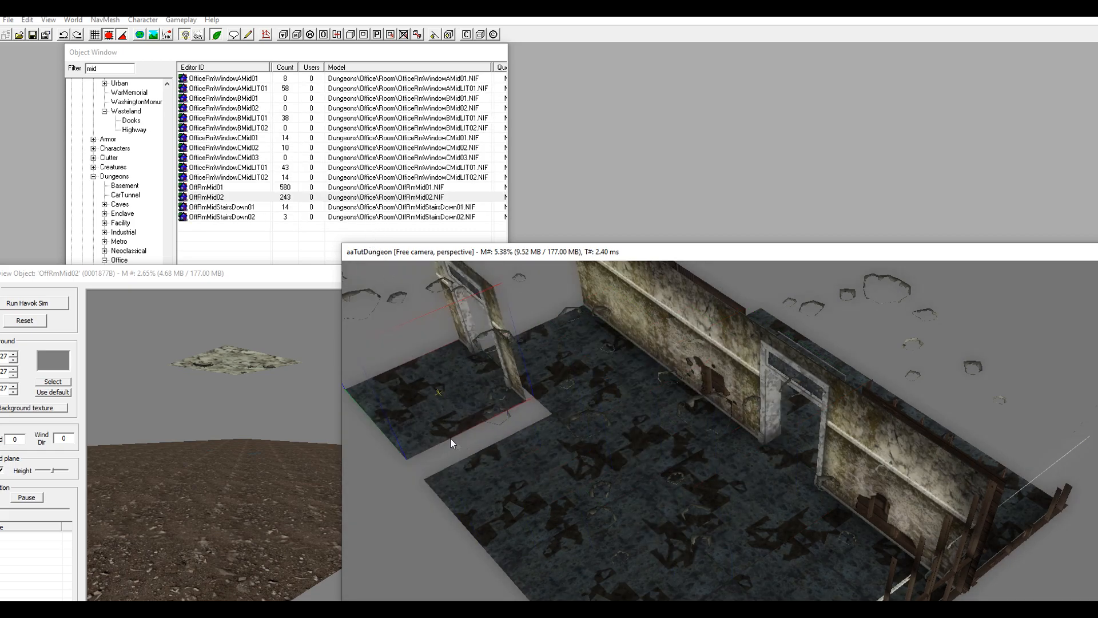
pyautogui.moveTo(493, 439); pyautogui.dragTo(532, 441, button='right')
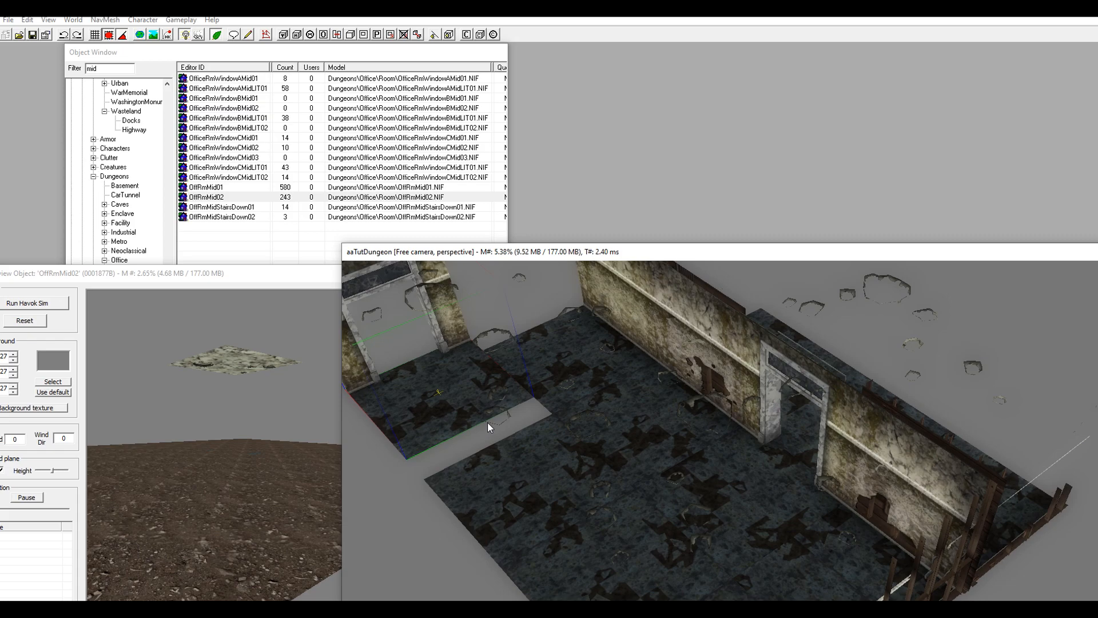
pyautogui.moveTo(487, 422); pyautogui.dragTo(492, 430)
pyautogui.press('shift')
pyautogui.moveTo(504, 437); pyautogui.dragTo(709, 478, button='middle')
pyautogui.press('shift')
pyautogui.press('shift')
pyautogui.scroll(4, 596, 438)
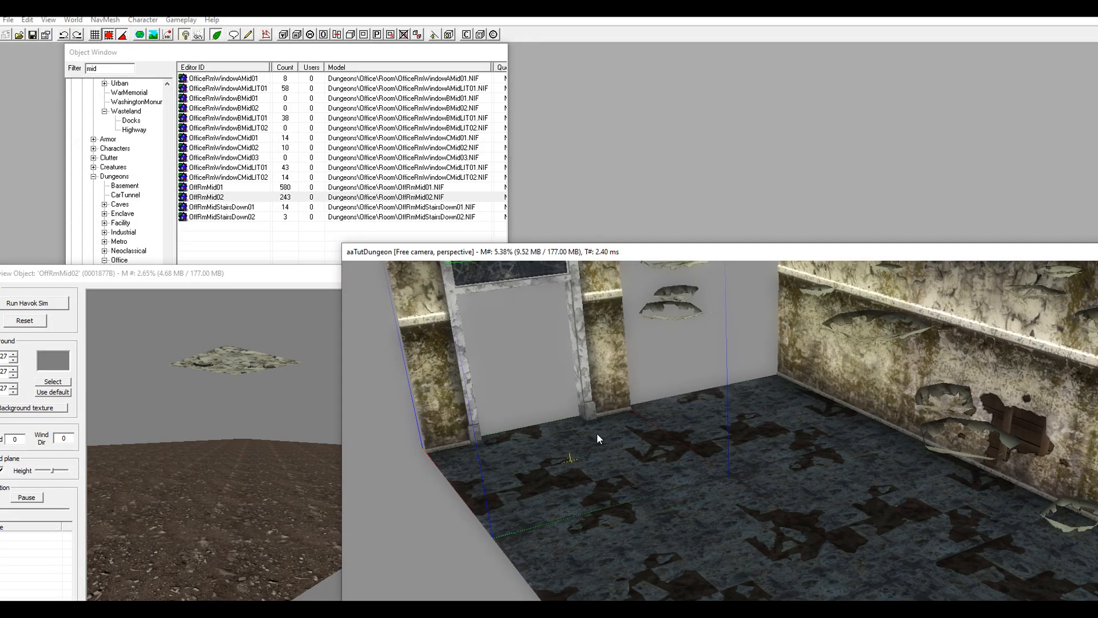
pyautogui.moveTo(597, 433); pyautogui.dragTo(702, 488, button='middle')
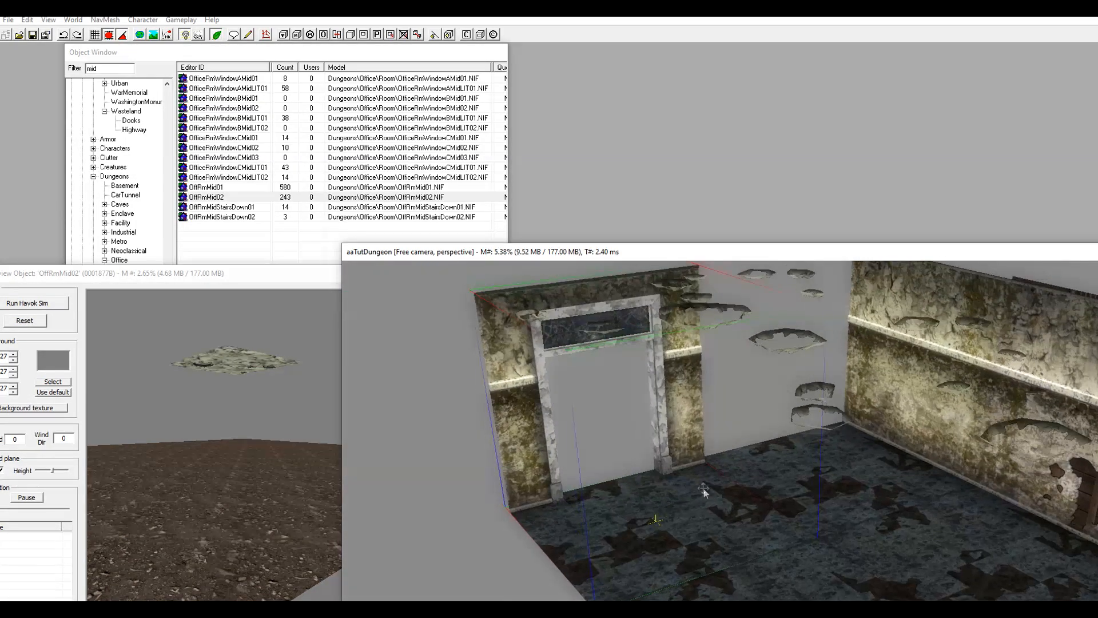
# - List all pieces of the Office HallSmall category with the name filter cleared
pyautogui.click(118, 177)
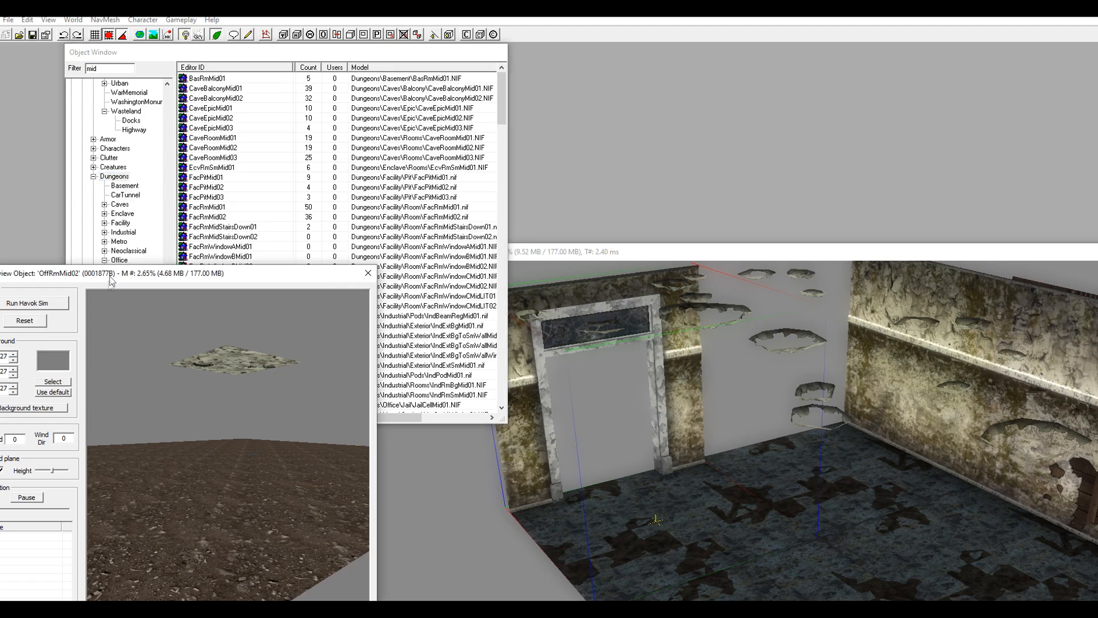
pyautogui.moveTo(109, 275); pyautogui.dragTo(103, 367)
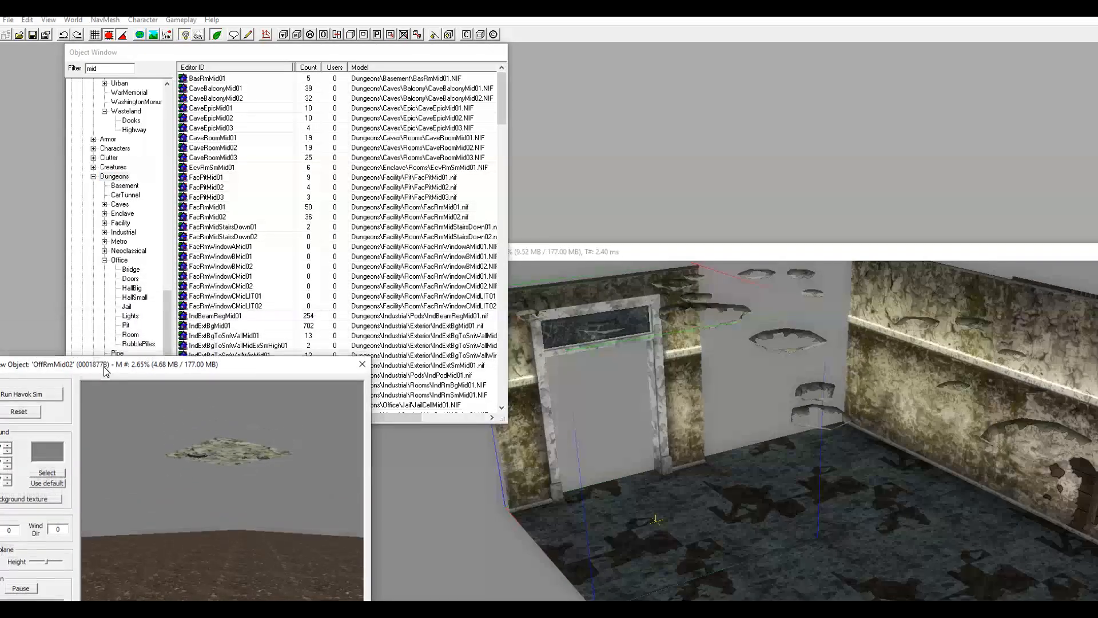
pyautogui.click(135, 298)
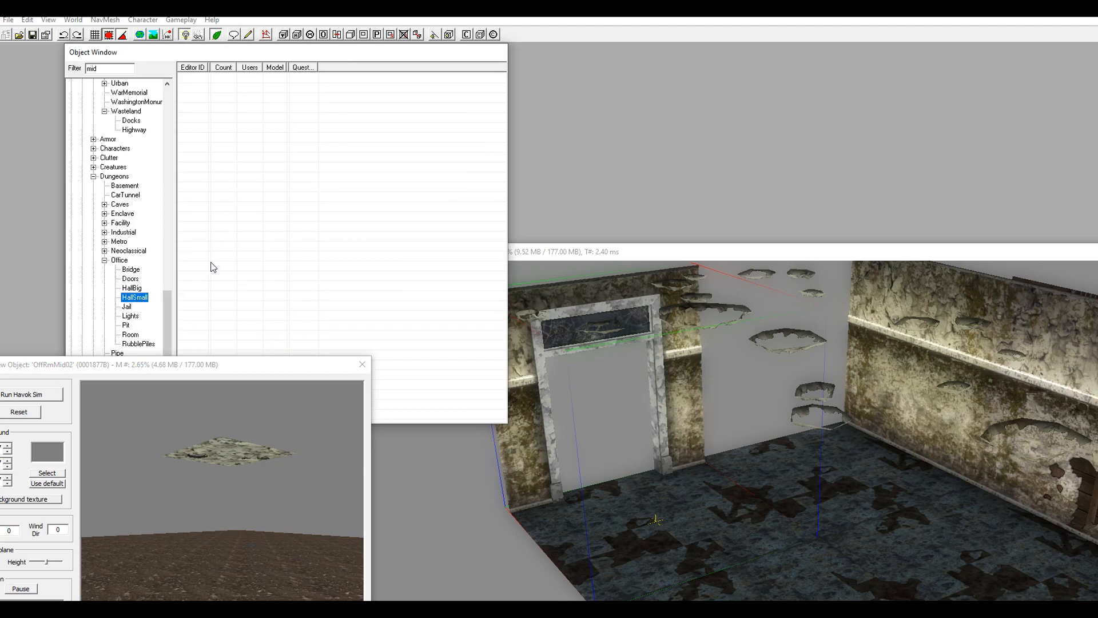
pyautogui.click(121, 70)
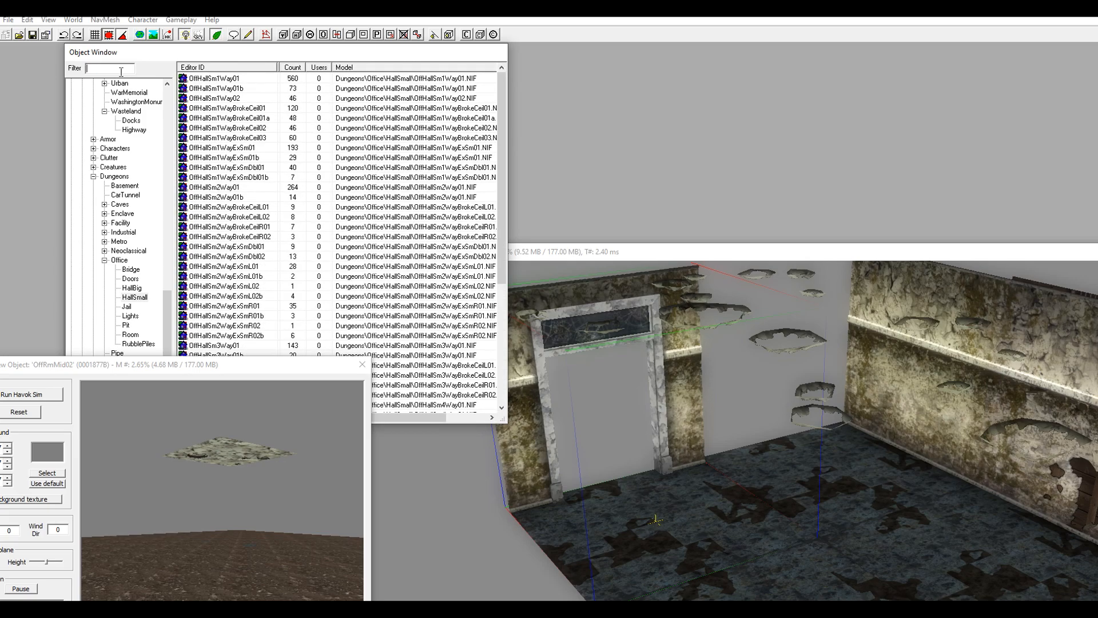
# - Examine the previews of the HallSmall pieces from OffHallSm1WayBrokeCeil01a to OffHallSm2WayExSmL02b for a suitable hallway exit
pyautogui.click(252, 119)
pyautogui.press('Down')
pyautogui.press('Down')
pyautogui.press('Down')
pyautogui.press('Down')
pyautogui.press('Down')
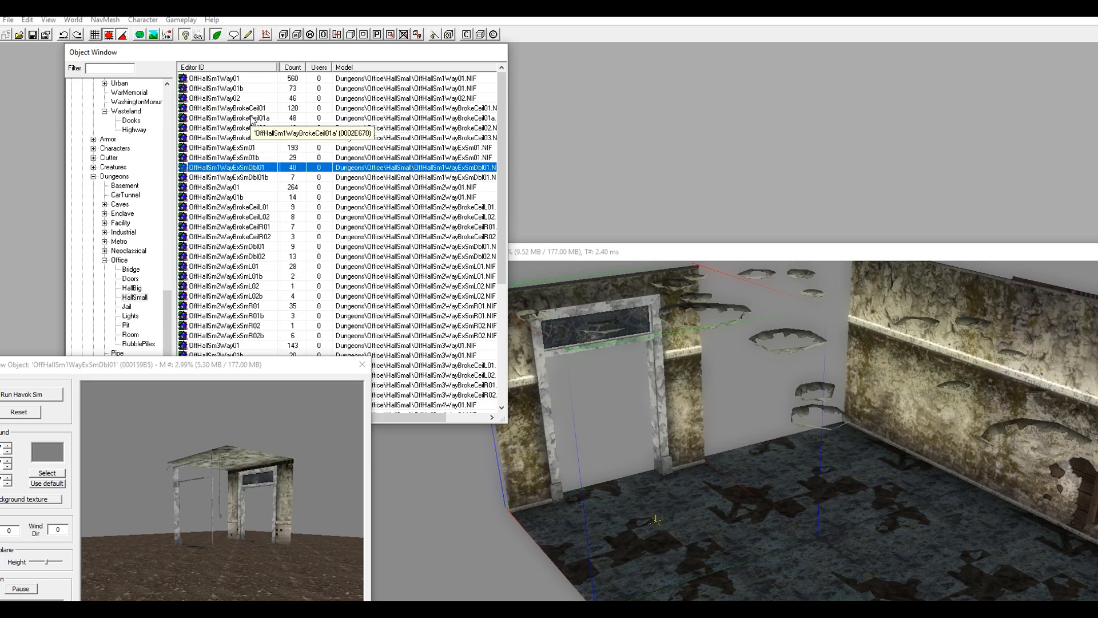
pyautogui.press('Down')
pyautogui.press('Down')
pyautogui.press('Down')
pyautogui.press('Down')
pyautogui.press('Down')
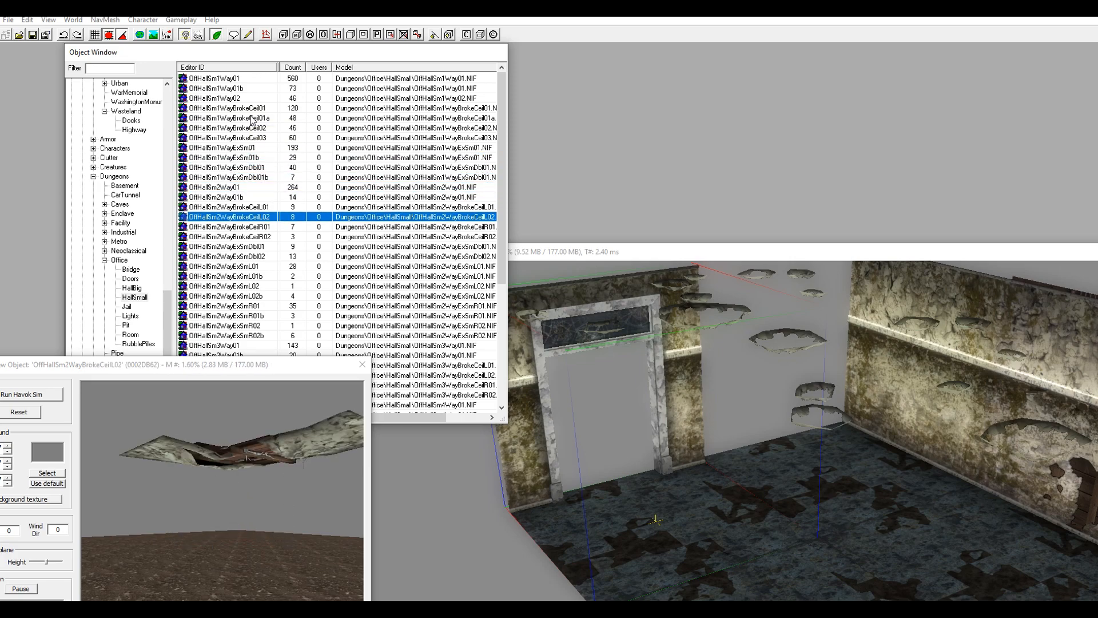
pyautogui.press('Down')
pyautogui.press('Down')
pyautogui.press('Down')
pyautogui.press('Down')
pyautogui.press('Down')
pyautogui.press('Down')
pyautogui.press('Down')
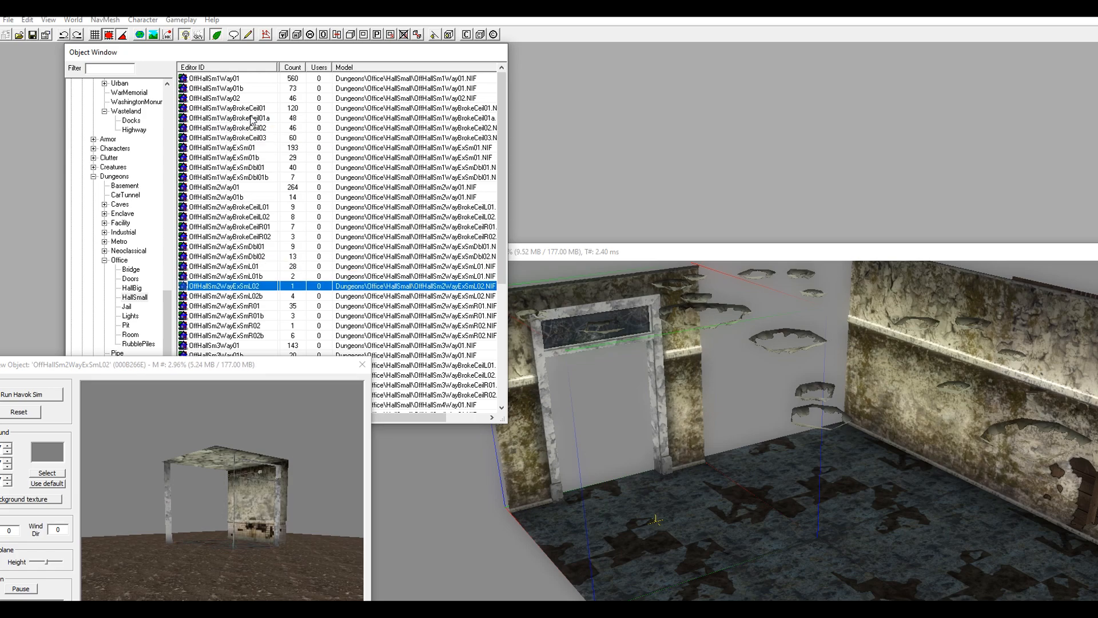
pyautogui.press('Down')
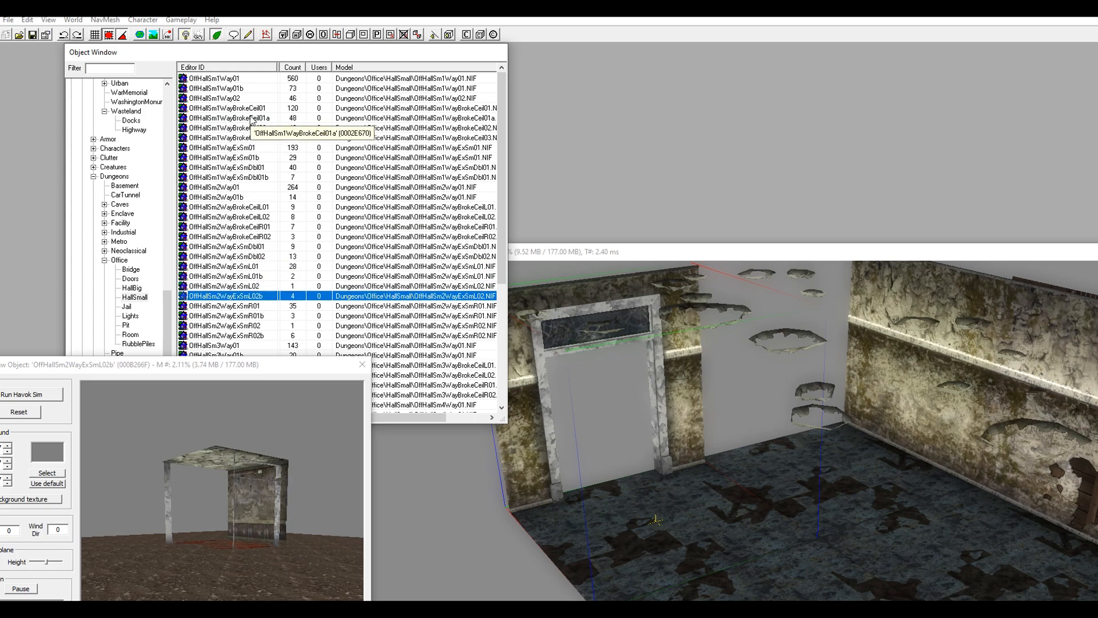
# - Filter the HallSmall pieces by "ex", compare their previews and inspect OffHallSmEndExSm01 from another angle
pyautogui.click(134, 297)
pyautogui.click(116, 67)
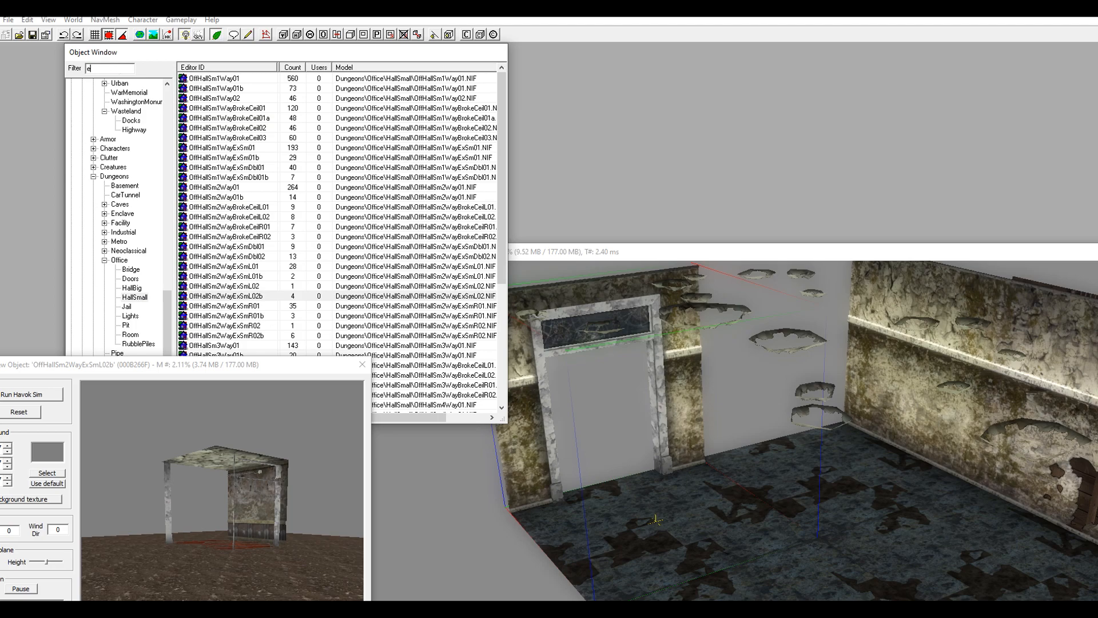
pyautogui.click(226, 82)
pyautogui.press('Down')
pyautogui.press('Down')
pyautogui.press('Down')
pyautogui.press('Down')
pyautogui.press('Down')
pyautogui.press('Down')
pyautogui.press('Down')
pyautogui.press('Down')
pyautogui.press('Down')
pyautogui.press('Down')
pyautogui.press('Down')
pyautogui.press('Down')
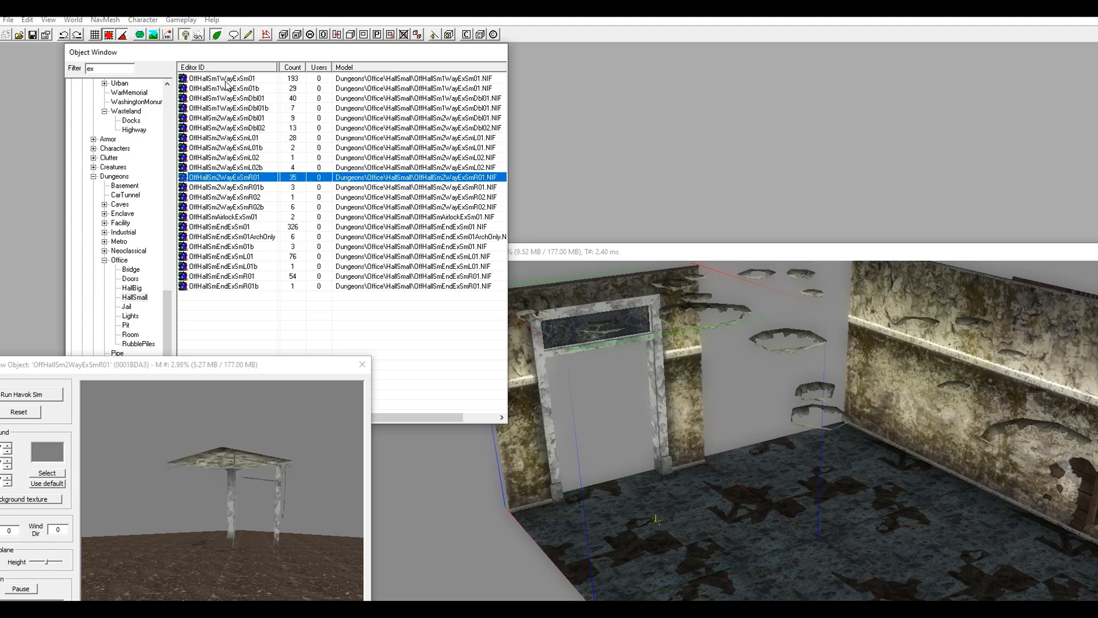
pyautogui.press('Down')
pyautogui.press('Down')
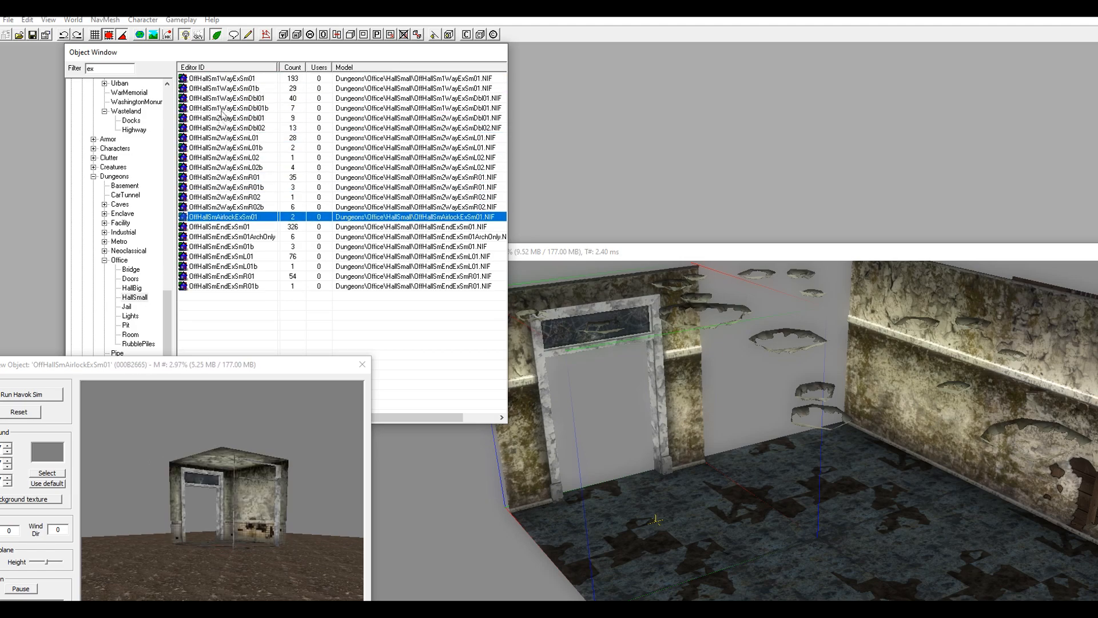
pyautogui.press('Down')
pyautogui.click(198, 444)
pyautogui.moveTo(222, 458); pyautogui.dragTo(306, 412)
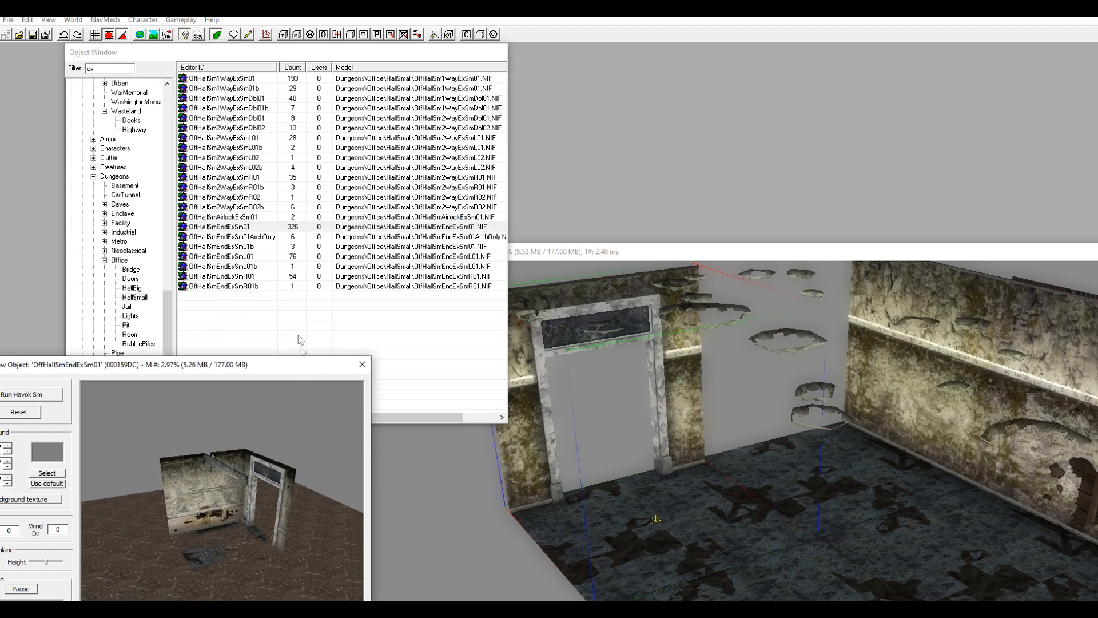
# - Add an OffHallSmEndExSm01 piece to the cell, move it outside the room near the end doorway and rotate it
pyautogui.click(260, 223)
pyautogui.click(246, 233)
pyautogui.moveTo(237, 224); pyautogui.dragTo(601, 339)
pyautogui.scroll(-2, 626, 338)
pyautogui.press('shift')
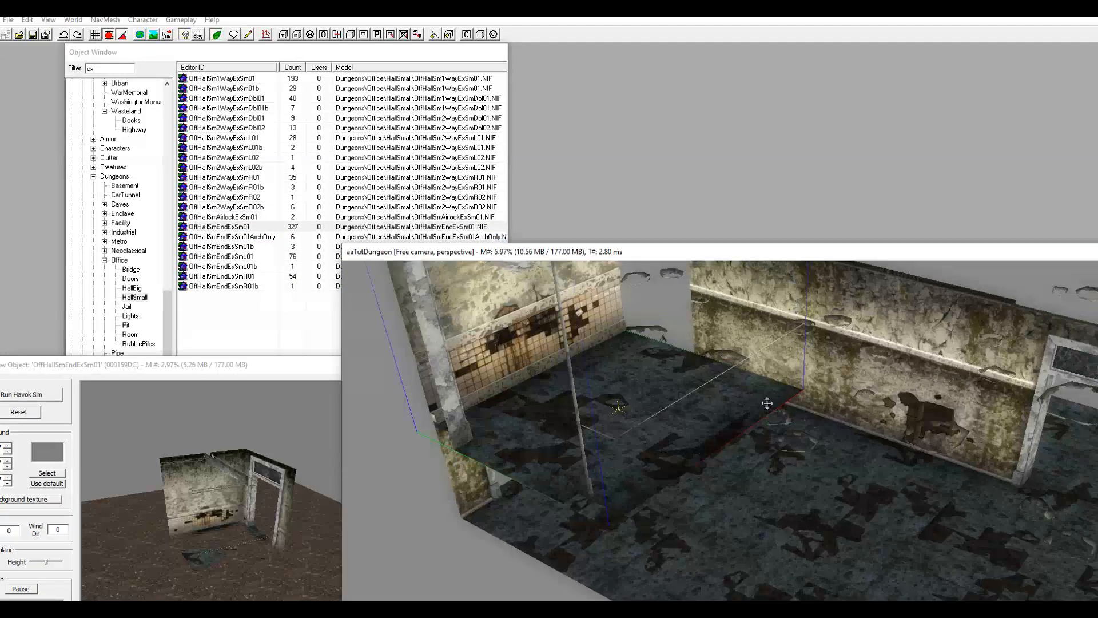
pyautogui.scroll(-3, 767, 403)
pyautogui.moveTo(679, 405); pyautogui.dragTo(826, 458, button='middle')
pyautogui.moveTo(726, 406); pyautogui.dragTo(599, 230)
pyautogui.moveTo(583, 341); pyautogui.dragTo(661, 362, button='right')
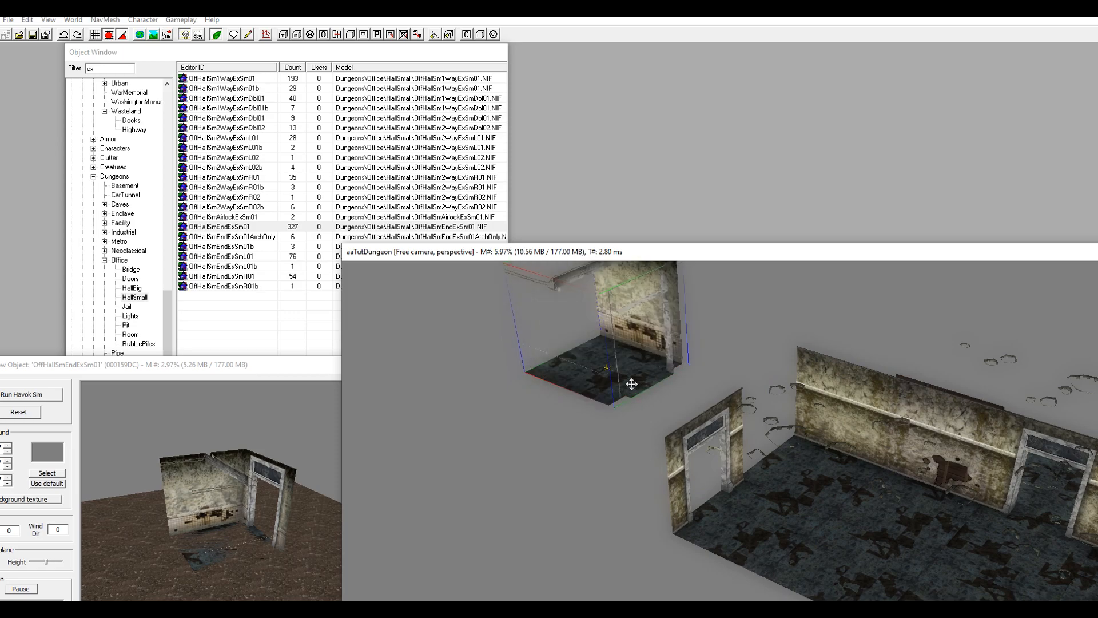
# - Position the hallway end piece directly behind the room's end doorway and check how the floors meet
pyautogui.moveTo(631, 383); pyautogui.dragTo(654, 544)
pyautogui.keyDown('shift'); pyautogui.moveTo(654, 544); pyautogui.dragTo(648, 474, button='middle'); pyautogui.keyUp('shift')
pyautogui.moveTo(664, 437); pyautogui.dragTo(647, 431)
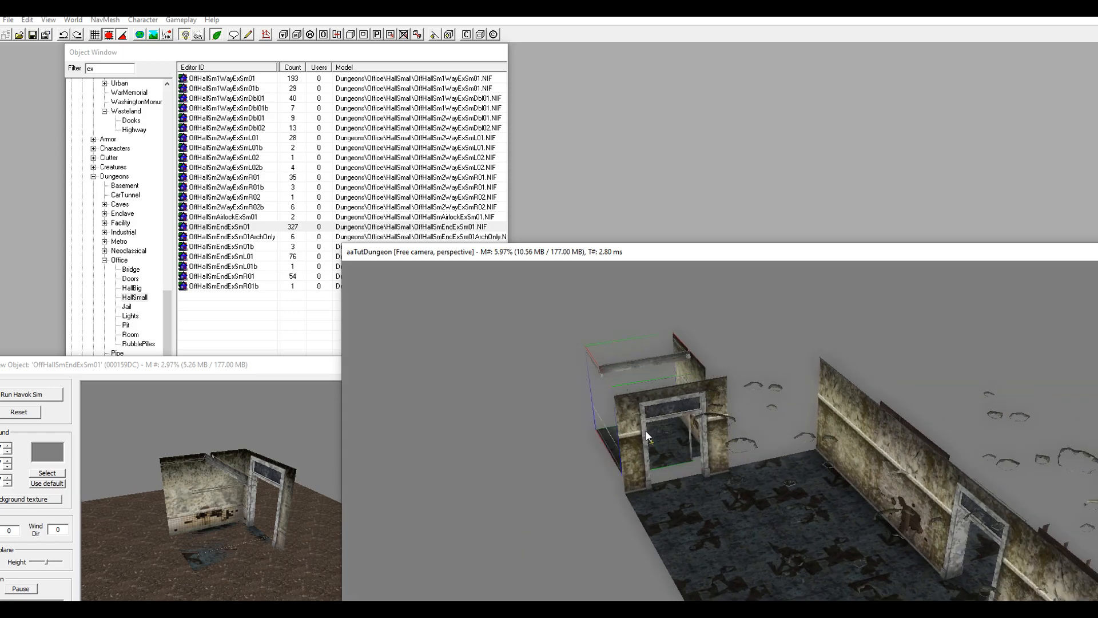
pyautogui.keyDown('shift'); pyautogui.moveTo(657, 449); pyautogui.dragTo(992, 485, button='middle'); pyautogui.keyUp('shift')
pyautogui.scroll(5, 691, 482)
# - Clear the name filter and list the full Office HallSmall category again
pyautogui.click(128, 68)
pyautogui.doubleClick(119, 69)
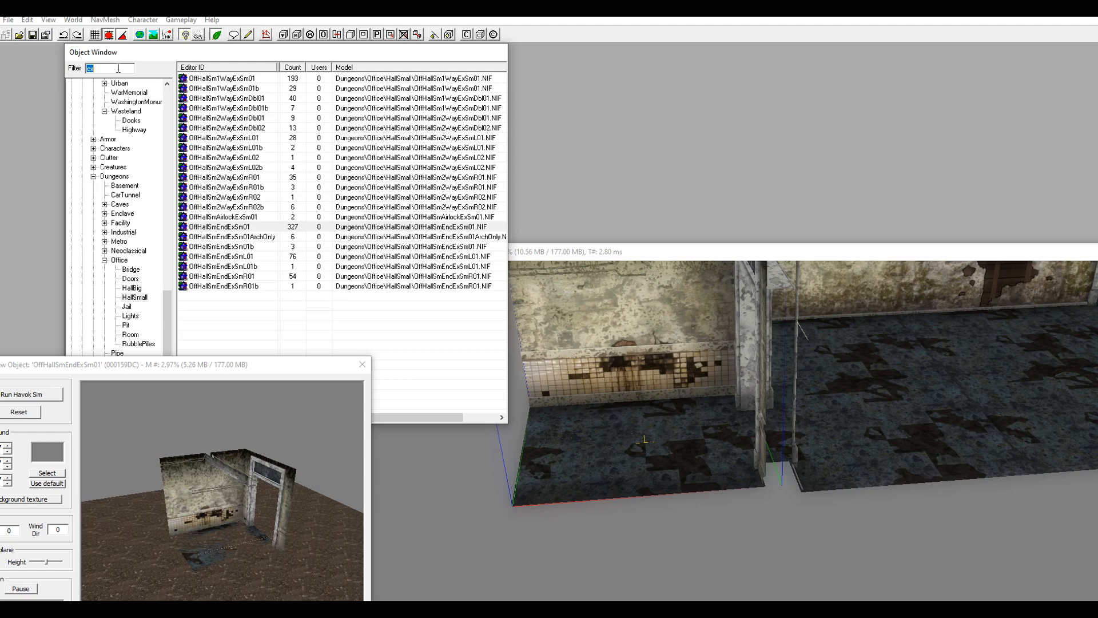
pyautogui.press('BackSpace')
pyautogui.scroll(-4, 131, 311)
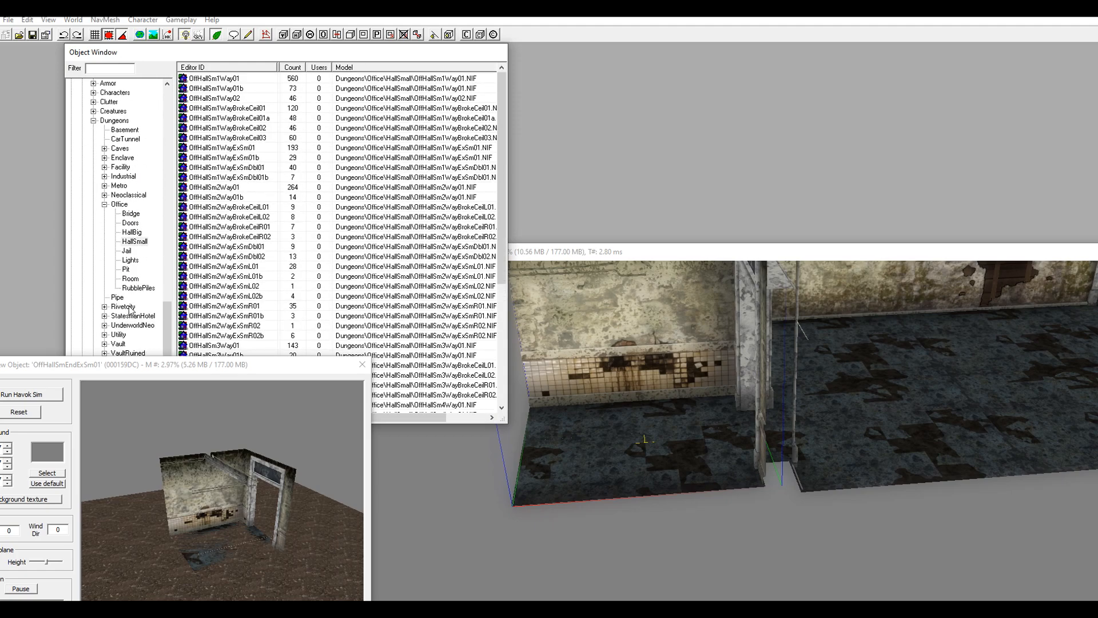
pyautogui.click(134, 185)
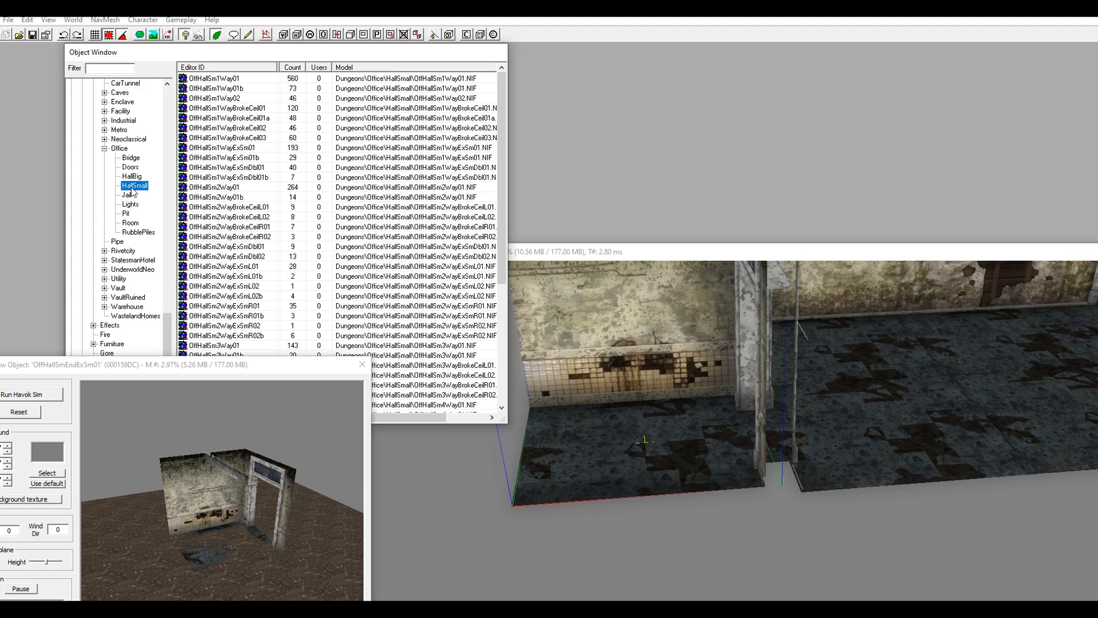
# - Compare the previews of the HallSmall pieces from OffHallSm1WayBrokeCeil01a to OffHallSmEndExSmR01b to find a matching hallway section
pyautogui.click(230, 118)
pyautogui.press('Down')
pyautogui.press('Down')
pyautogui.press('Down')
pyautogui.press('Down')
pyautogui.press('Down')
pyautogui.press('Down')
pyautogui.press('Down')
pyautogui.press('Up')
pyautogui.press('Up')
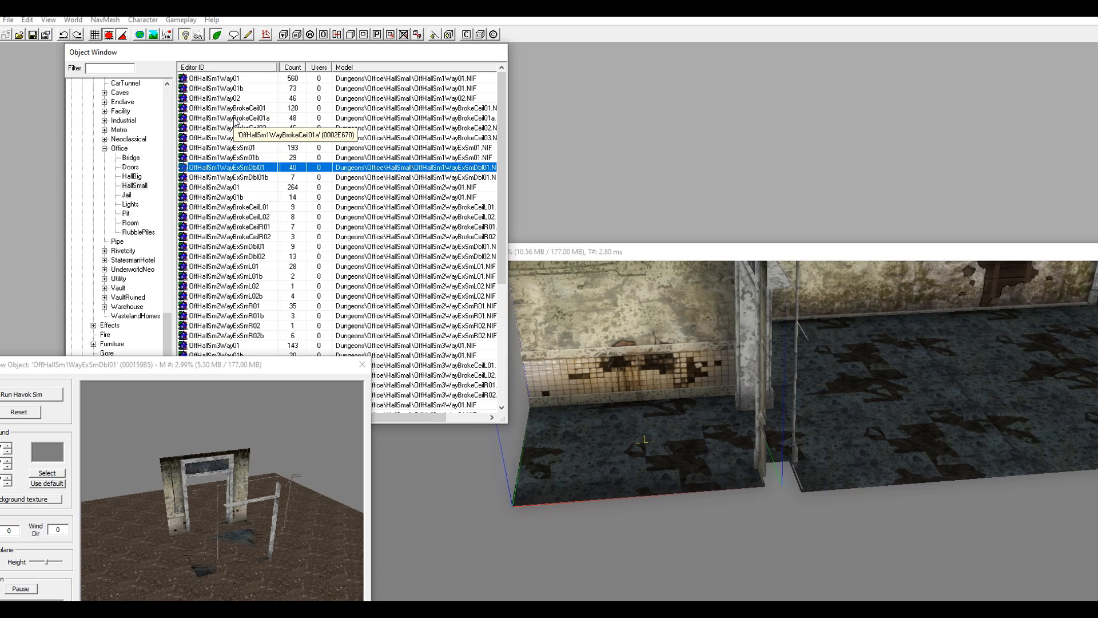
pyautogui.press('Down')
pyautogui.press('Down')
pyautogui.press('Down')
pyautogui.press('Down')
pyautogui.press('Down')
pyautogui.press('Down')
pyautogui.press('Down')
pyautogui.press('Down')
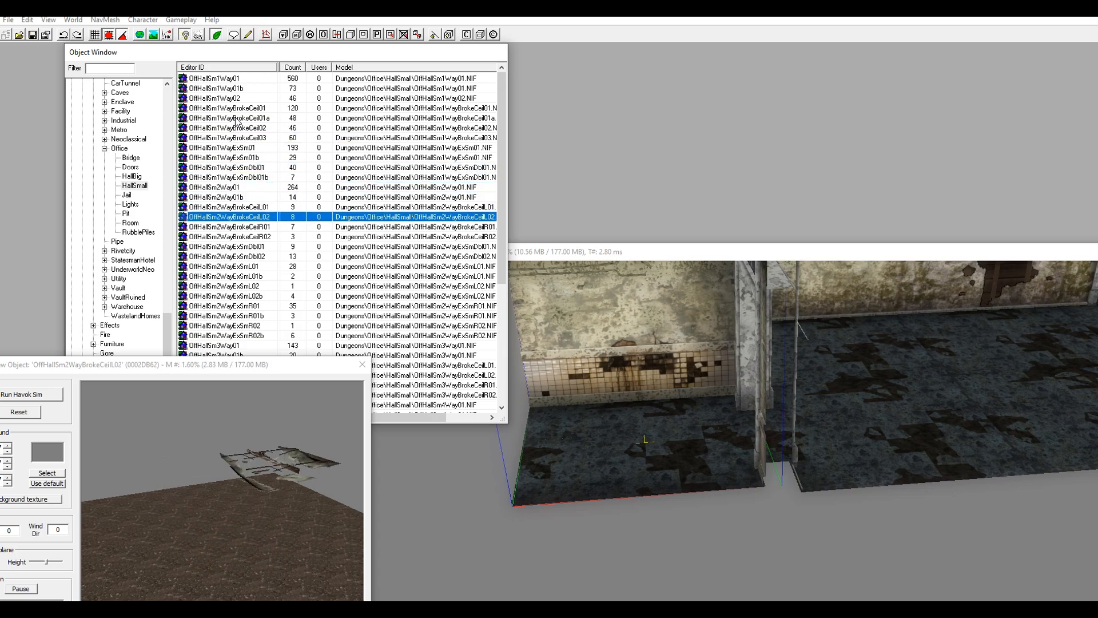
pyautogui.press('Down')
pyautogui.press('Down')
pyautogui.press('Up')
pyautogui.press('Up')
pyautogui.press('Down')
pyautogui.press('Down')
pyautogui.press('Down')
pyautogui.press('Down')
pyautogui.press('Down')
pyautogui.press('Down')
pyautogui.press('Down')
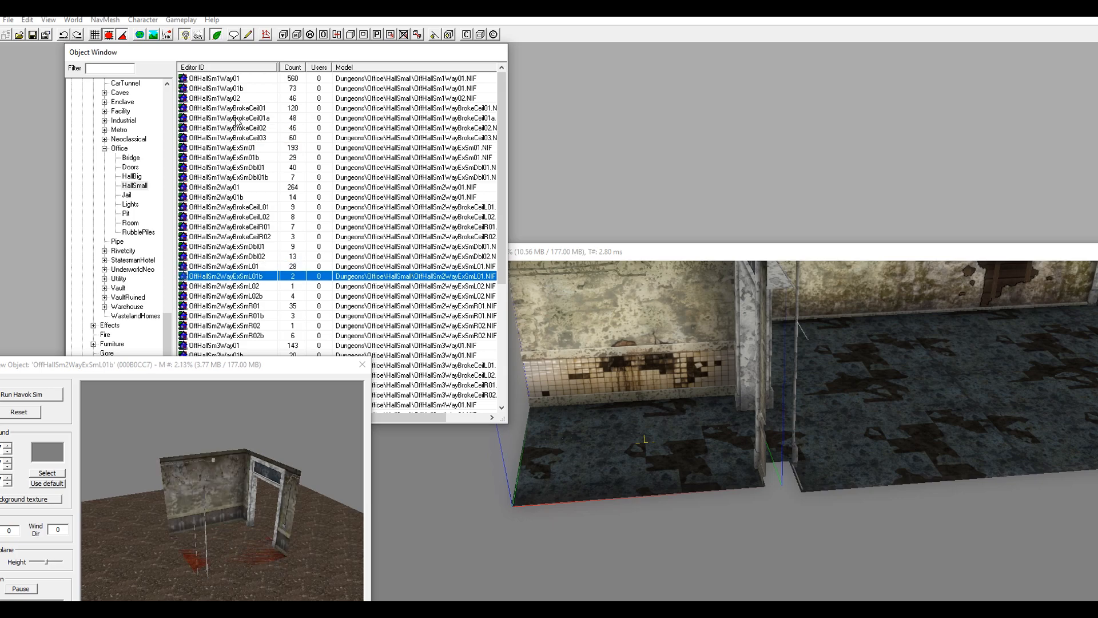
pyautogui.press('Down')
pyautogui.press('Down')
pyautogui.press('Down')
pyautogui.press('Down')
pyautogui.press('Down')
pyautogui.press('Down')
pyautogui.press('Down')
pyautogui.press('Down')
pyautogui.press('Down')
pyautogui.press('Down')
pyautogui.press('Down')
pyautogui.press('Down')
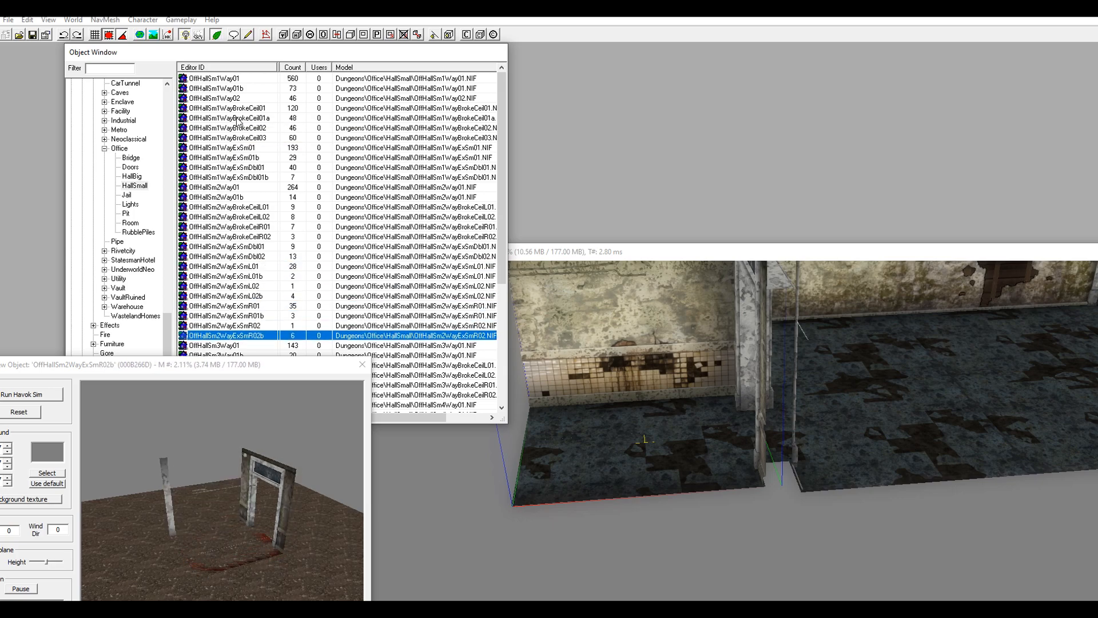
pyautogui.press('Down')
pyautogui.press('Down')
pyautogui.press('Down')
pyautogui.press('Down')
pyautogui.press('Down')
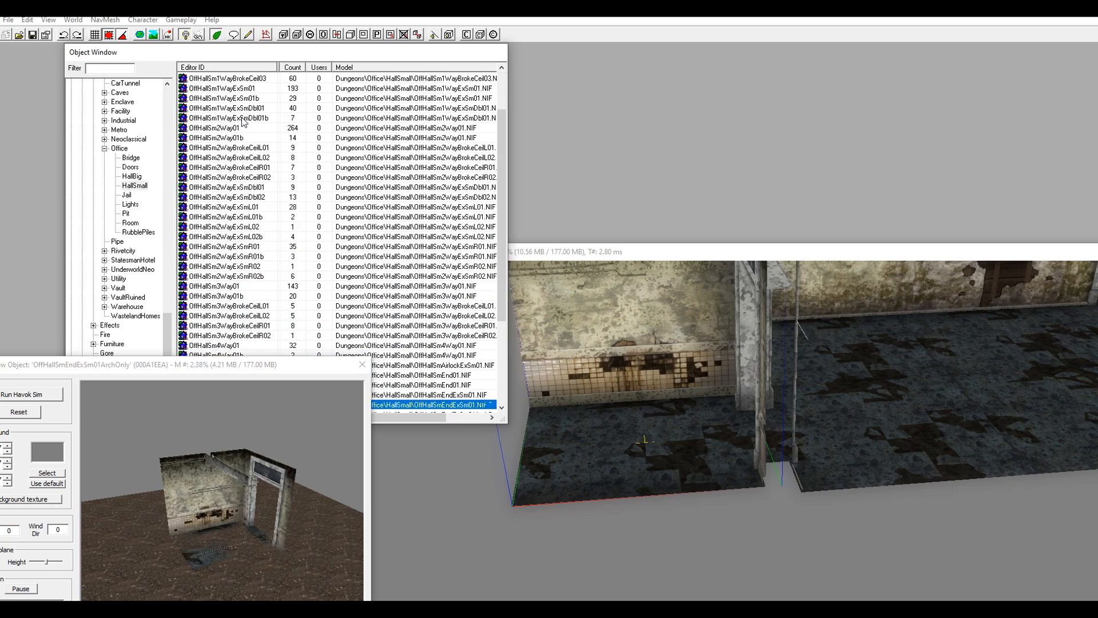
pyautogui.press('Down')
pyautogui.press('Down')
pyautogui.press('Down')
pyautogui.press('Down')
pyautogui.press('Down')
pyautogui.press('Down')
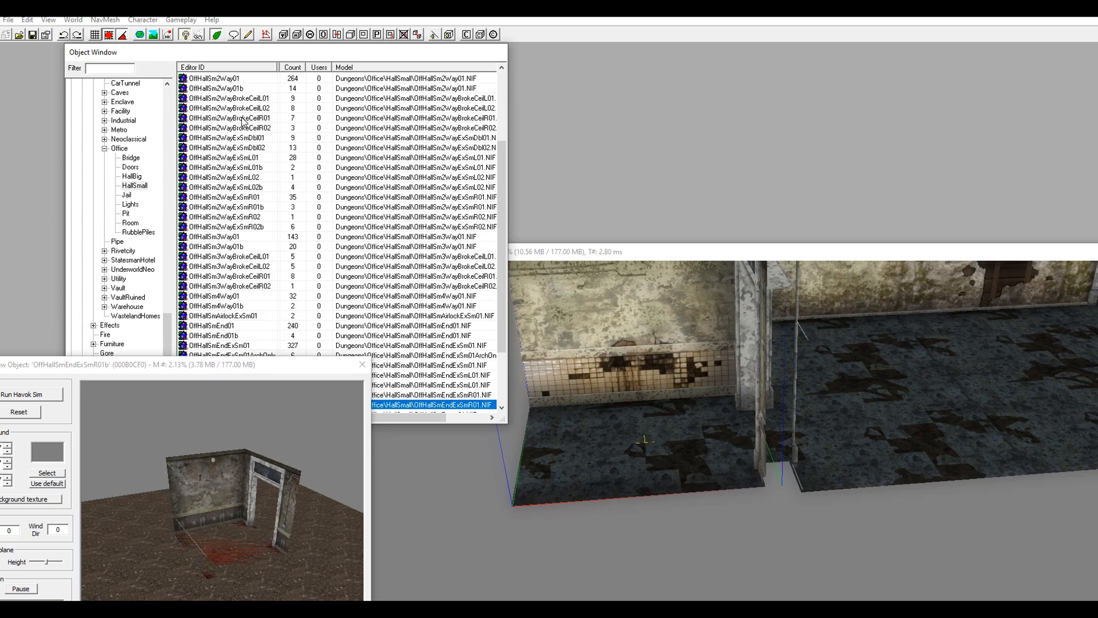
# - Review the HallSmall previews in reverse, from the end pieces back to the one-way pieces, for a one-way section with an exit
pyautogui.press('Up')
pyautogui.press('Up')
pyautogui.press('Up')
pyautogui.press('Up')
pyautogui.press('Up')
pyautogui.press('Up')
pyautogui.press('Up')
pyautogui.press('Up')
pyautogui.press('Up')
pyautogui.press('Up')
pyautogui.press('Up')
pyautogui.press('Up')
pyautogui.press('Up')
pyautogui.press('Up')
pyautogui.press('Up')
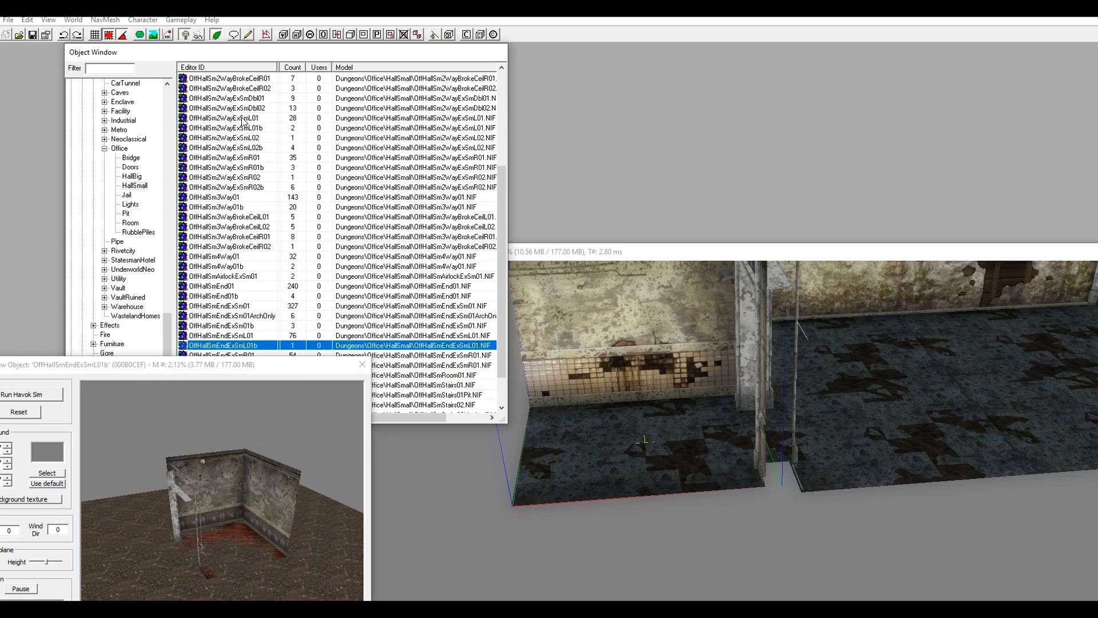
pyautogui.press('Up')
pyautogui.press('Up')
pyautogui.press('Up')
pyautogui.press('Up')
pyautogui.press('Up')
pyautogui.press('Up')
pyautogui.press('Up')
pyautogui.press('Up')
pyautogui.press('Up')
pyautogui.press('Up')
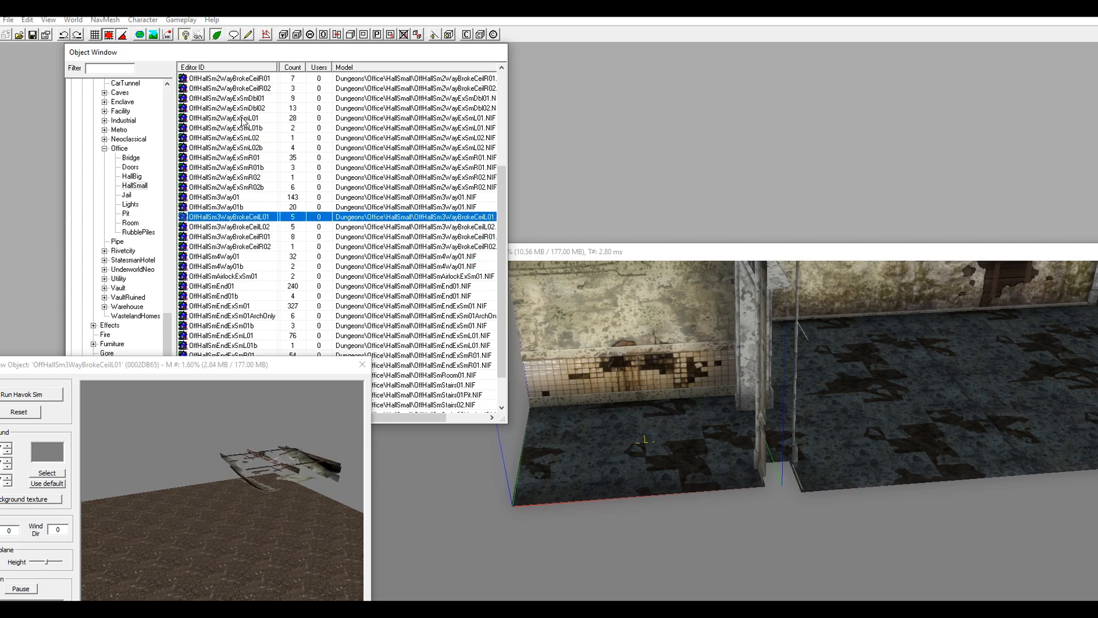
pyautogui.press('Up')
pyautogui.press('Up')
pyautogui.press('Up')
pyautogui.press('Up')
pyautogui.press('Up')
pyautogui.press('Up')
pyautogui.press('Up')
pyautogui.press('Up')
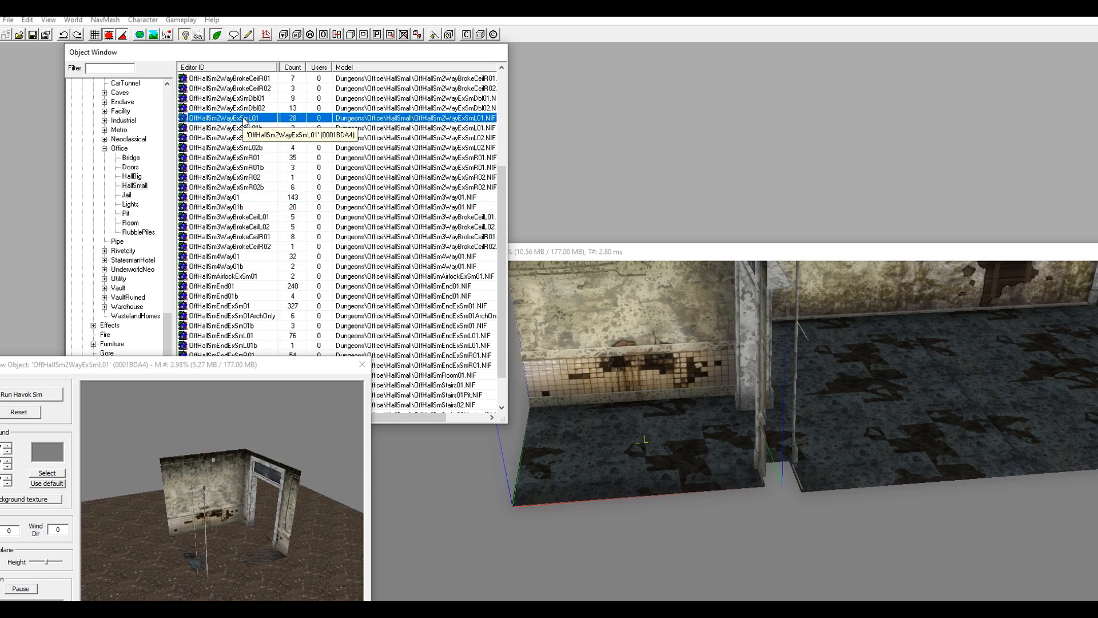
pyautogui.press('Up')
pyautogui.press('Up')
pyautogui.press('Up')
pyautogui.press('Up')
pyautogui.press('Up')
pyautogui.press('Up')
pyautogui.press('Up')
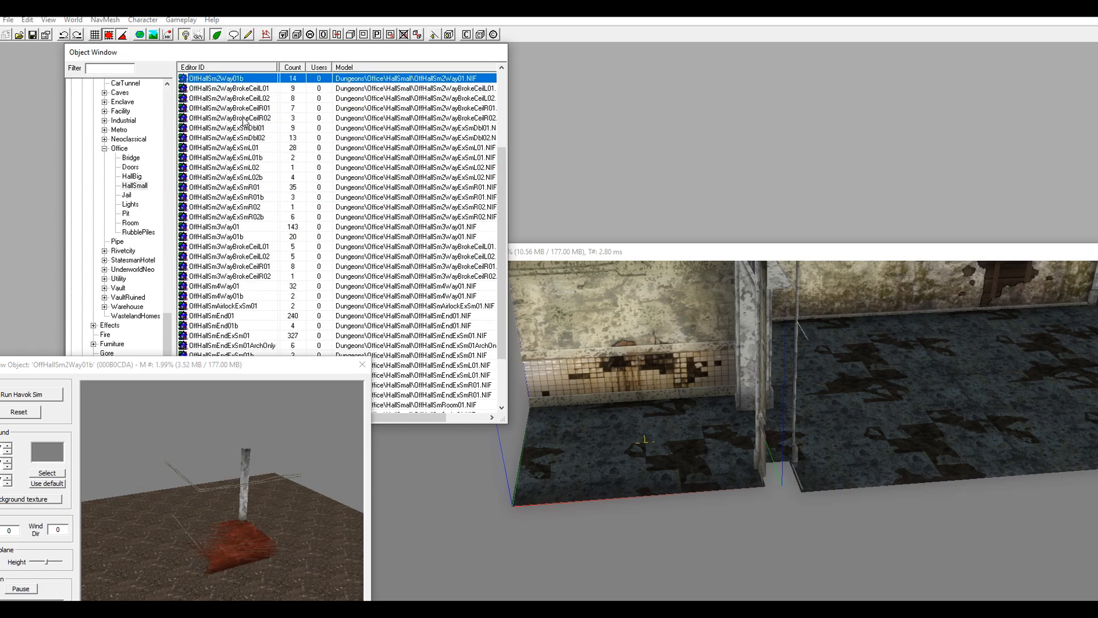
pyautogui.press('Down')
pyautogui.press('Up')
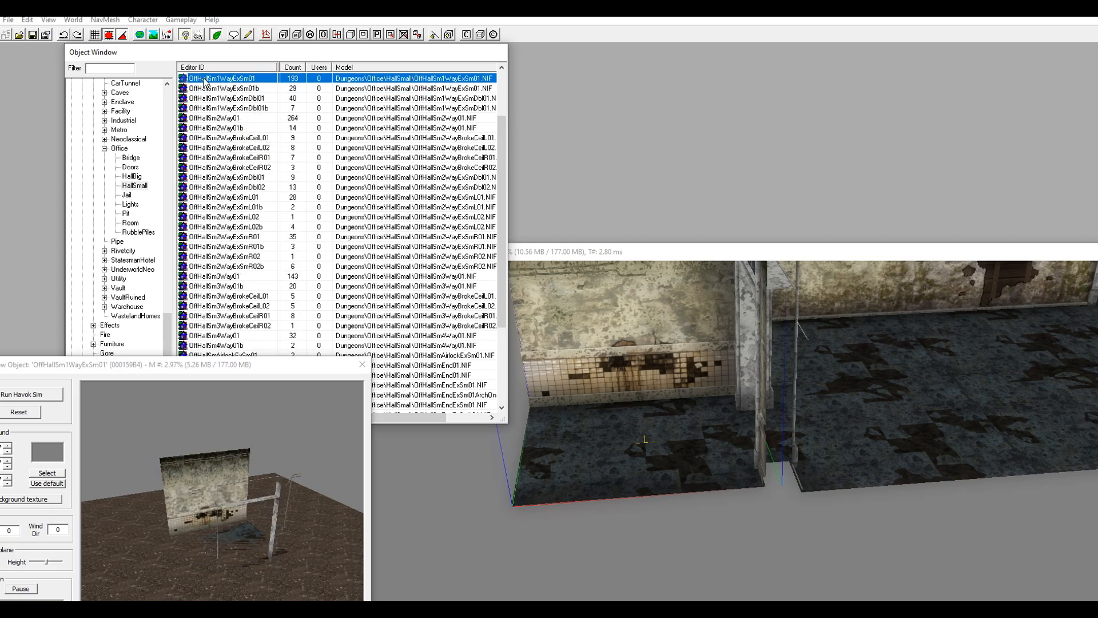
# - Add an OffHallSm1WayExSm01 piece to the cell, rotate it and align it with the hallway end piece beside the room's doorway
pyautogui.moveTo(201, 80); pyautogui.dragTo(576, 330)
pyautogui.scroll(-5, 574, 309)
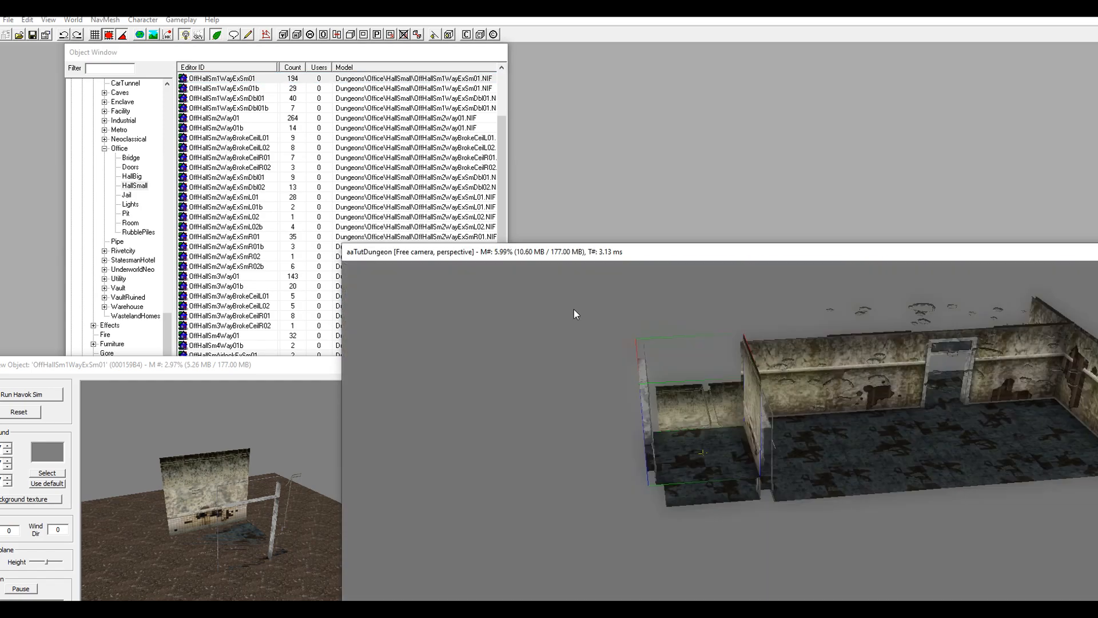
pyautogui.keyDown('shift'); pyautogui.moveTo(769, 468); pyautogui.dragTo(981, 520, button='middle'); pyautogui.keyUp('shift')
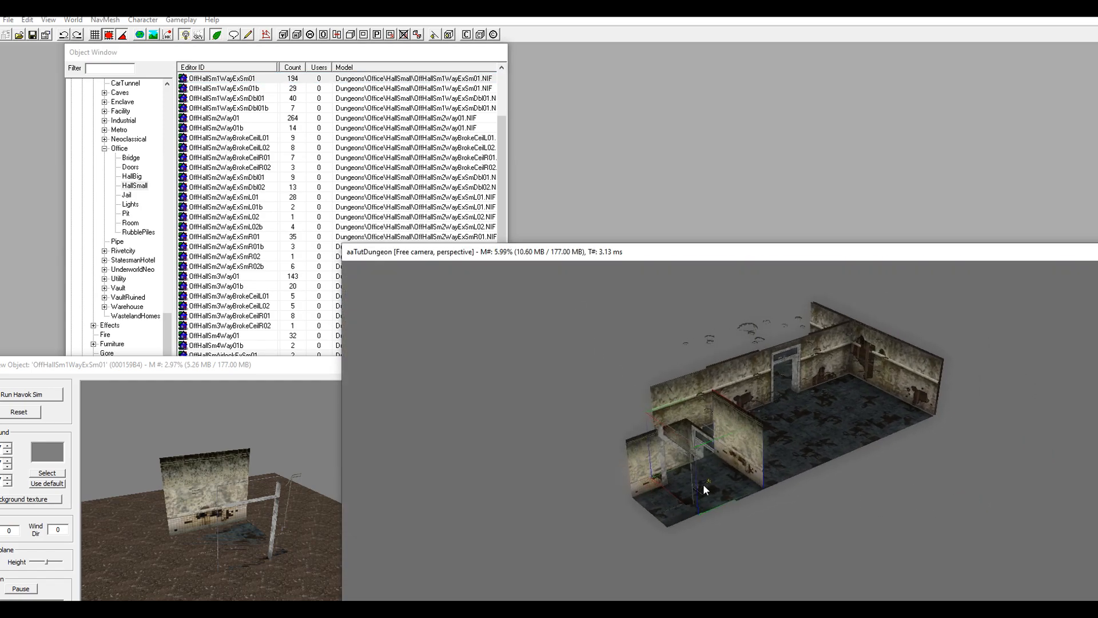
pyautogui.moveTo(703, 485); pyautogui.dragTo(646, 478, button='right')
pyautogui.moveTo(718, 486); pyautogui.dragTo(539, 458)
pyautogui.scroll(10, 597, 485)
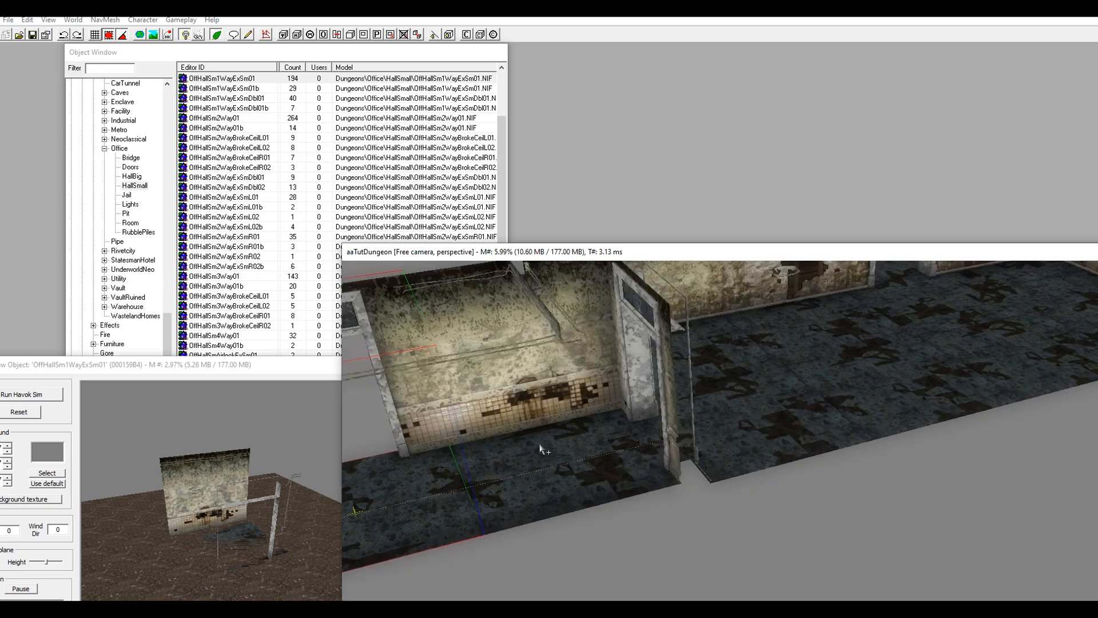
pyautogui.moveTo(679, 406); pyautogui.dragTo(585, 417)
pyautogui.keyDown('shift'); pyautogui.moveTo(584, 417); pyautogui.dragTo(763, 432, button='middle'); pyautogui.keyUp('shift')
pyautogui.keyDown('shift'); pyautogui.moveTo(594, 420); pyautogui.dragTo(655, 448, button='middle'); pyautogui.keyUp('shift')
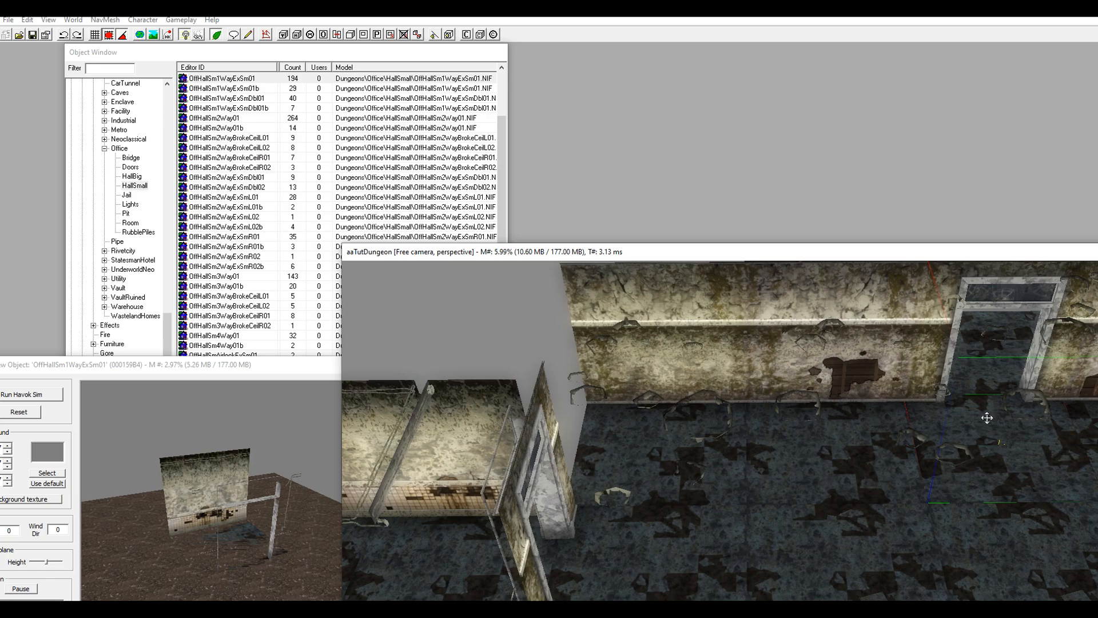
# - Duplicate the room's doorway piece, move it behind the hallway's side door and rotate it so its floor continues beyond that door
pyautogui.moveTo(985, 427); pyautogui.dragTo(480, 433)
pyautogui.moveTo(598, 430); pyautogui.dragTo(923, 475, button='middle')
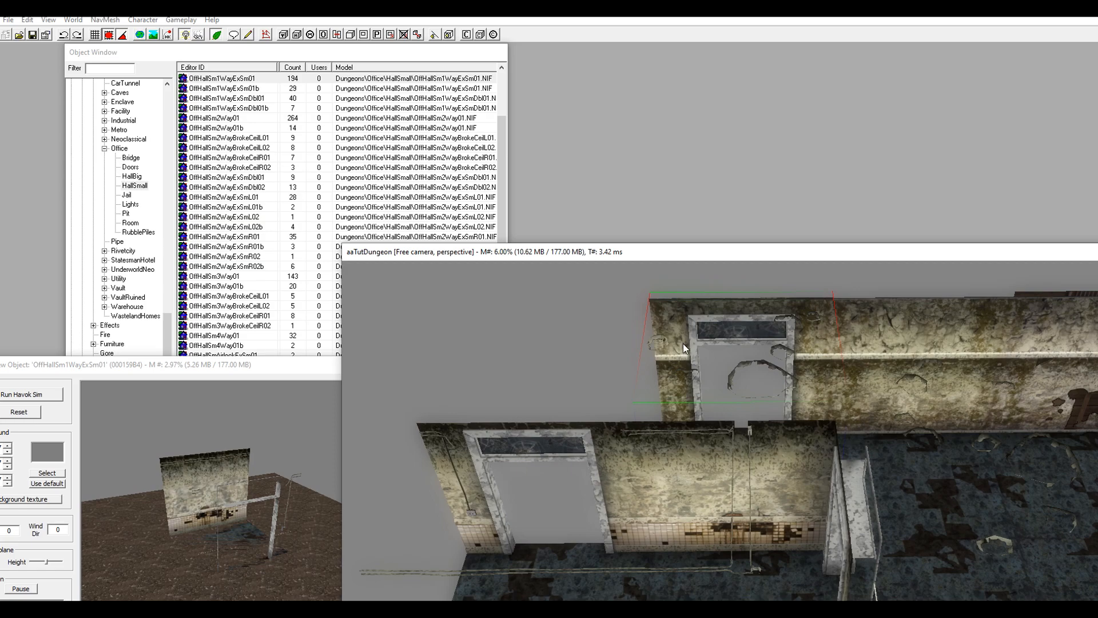
pyautogui.moveTo(684, 347); pyautogui.dragTo(439, 340)
pyautogui.moveTo(451, 340); pyautogui.dragTo(640, 341, button='right')
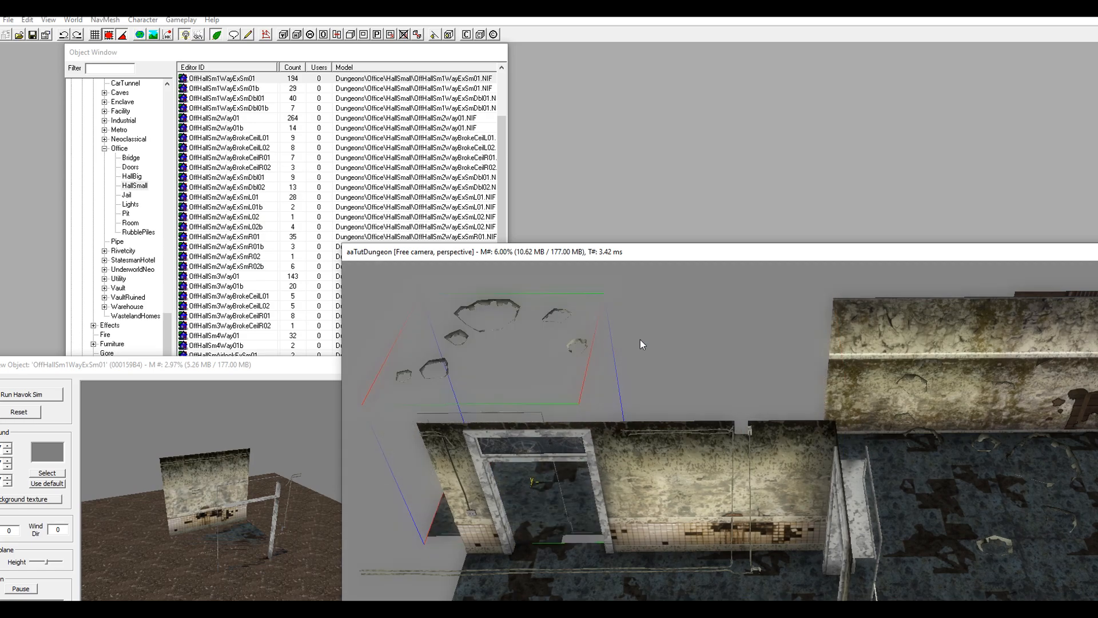
pyautogui.keyDown('shift'); pyautogui.moveTo(744, 436); pyautogui.dragTo(595, 400, button='middle'); pyautogui.keyUp('shift')
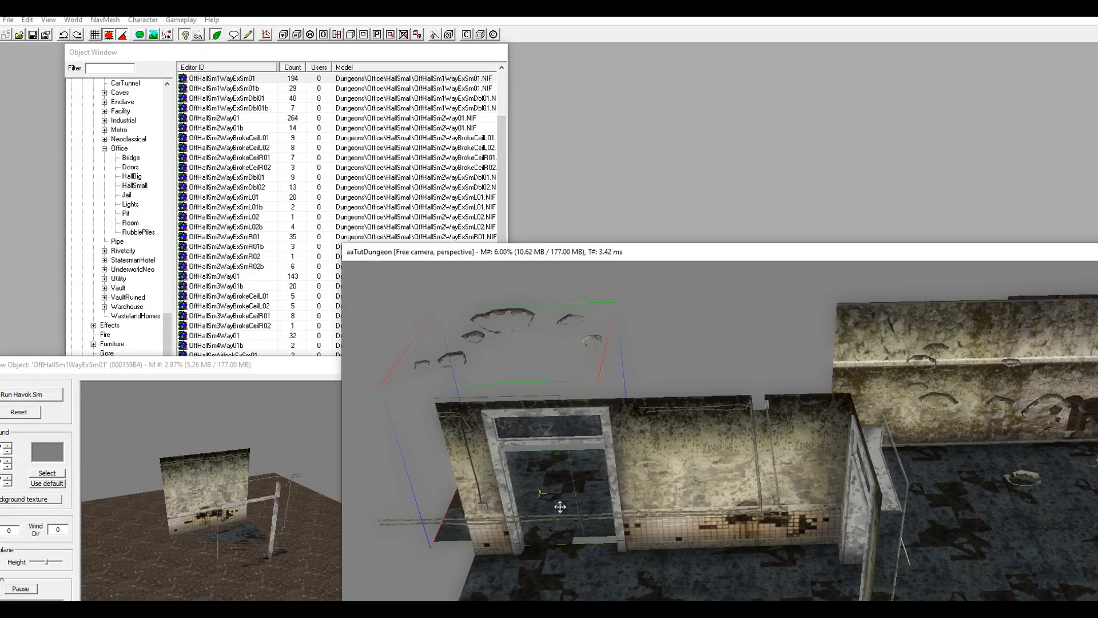
pyautogui.moveTo(585, 497); pyautogui.dragTo(571, 371, button='middle')
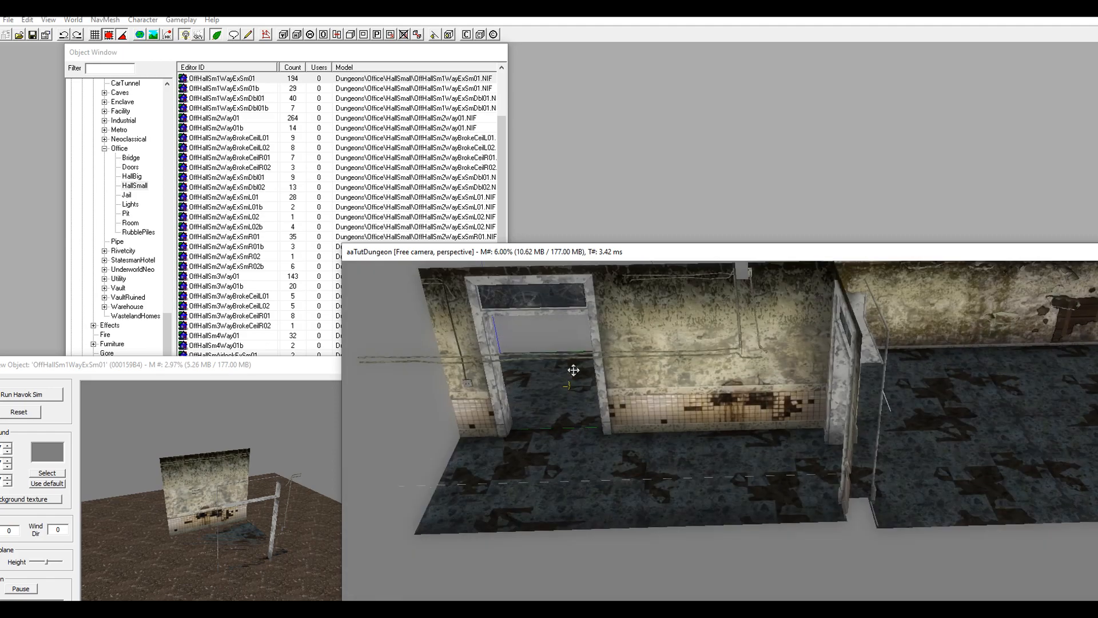
pyautogui.scroll(-3, 573, 384)
pyautogui.keyDown('shift'); pyautogui.moveTo(605, 456); pyautogui.dragTo(646, 483, button='middle'); pyautogui.keyUp('shift')
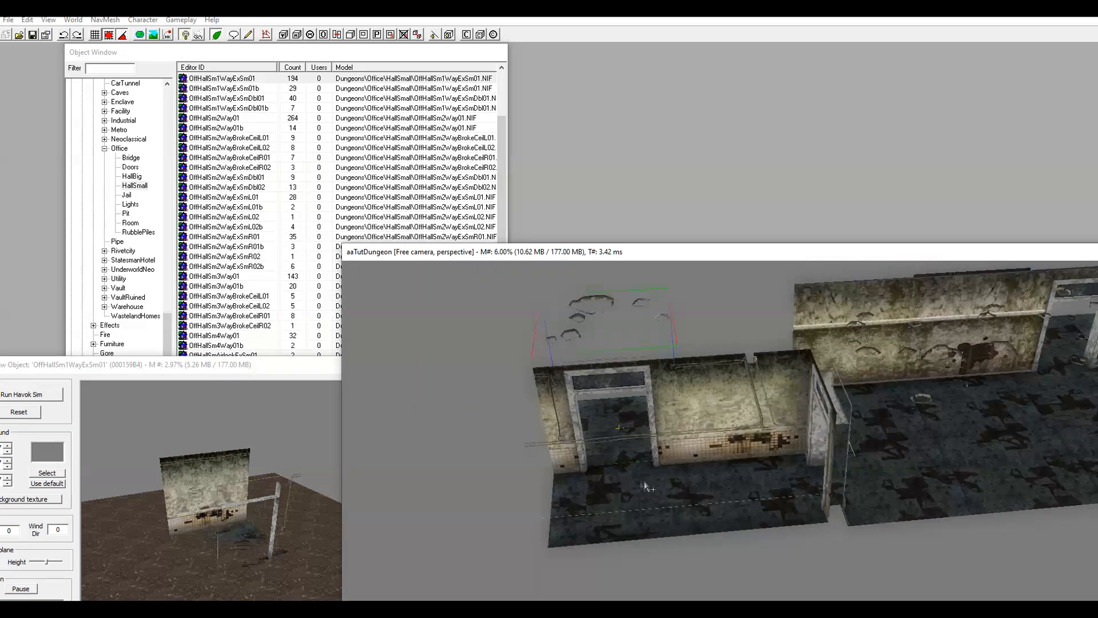
# - Compare the previews from OffHallSm3Way01 back to OffHallSm1WayExSm01 for the next hallway section
pyautogui.click(228, 276)
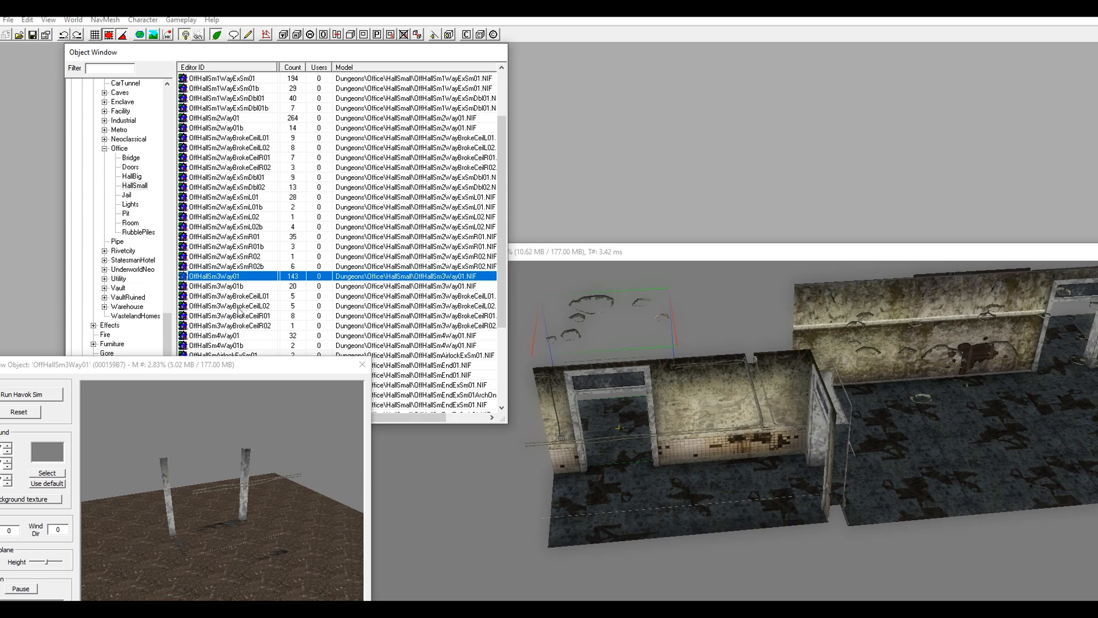
pyautogui.press('Up')
pyautogui.press('Up')
pyautogui.press('Up')
pyautogui.press('Up')
pyautogui.press('Up')
pyautogui.press('Up')
pyautogui.press('Up')
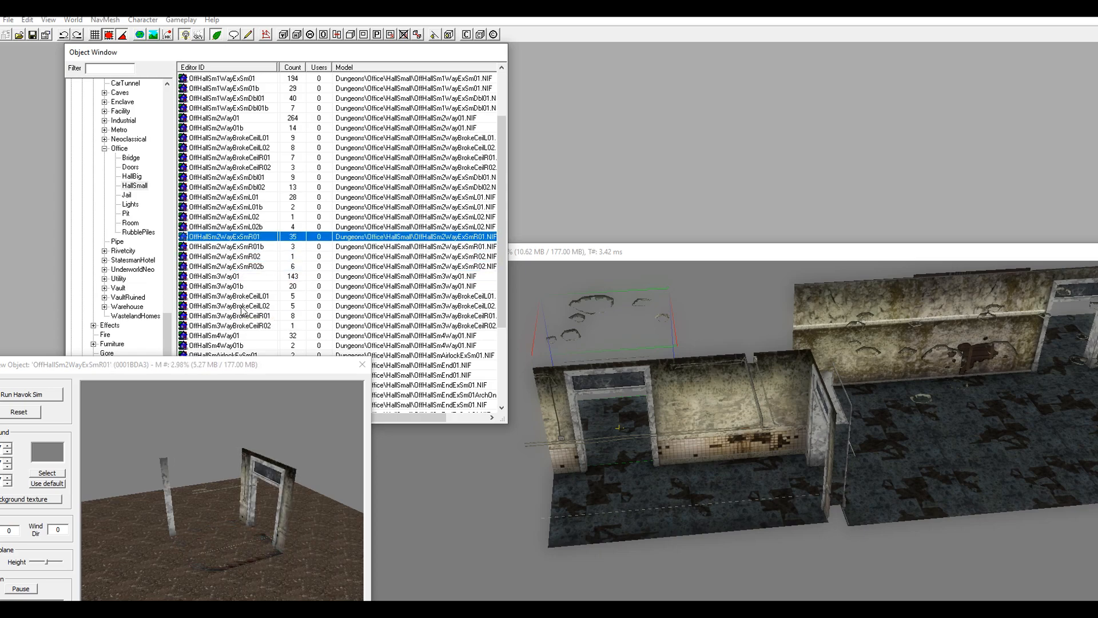
pyautogui.press('Up')
pyautogui.press('Up')
pyautogui.press('Up')
pyautogui.press('Up')
pyautogui.press('Up')
pyautogui.press('Up')
pyautogui.press('Up')
pyautogui.press('Up')
pyautogui.press('Up')
pyautogui.press('Up')
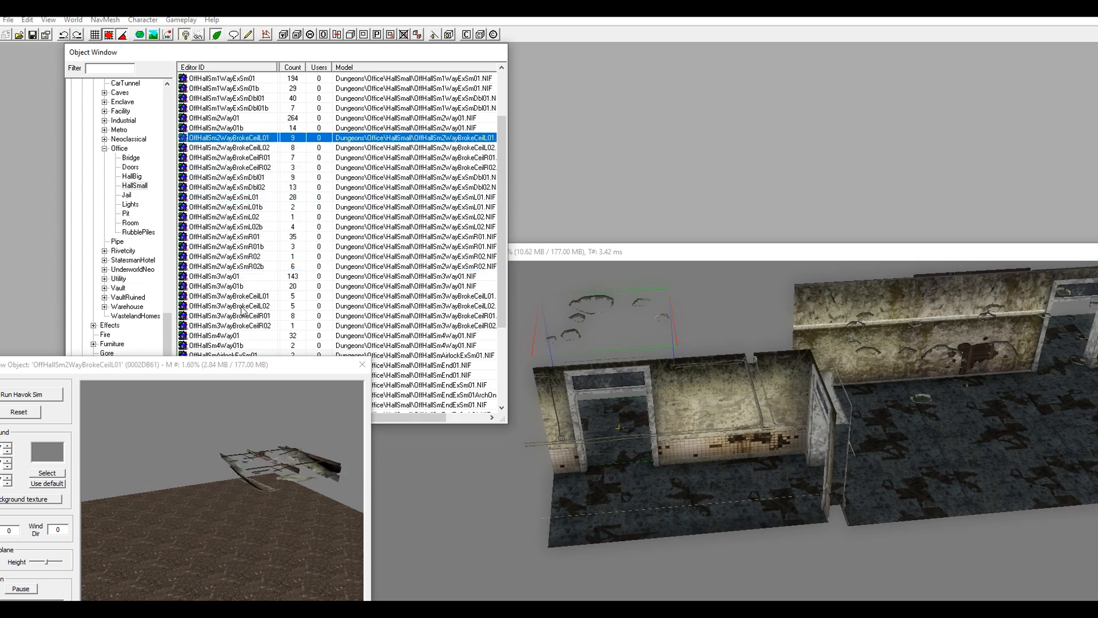
pyautogui.press('Up')
pyautogui.press('Up')
pyautogui.press('Up')
pyautogui.press('Up')
pyautogui.press('Up')
pyautogui.press('Down')
pyautogui.press('Down')
pyautogui.press('Down')
pyautogui.press('Up')
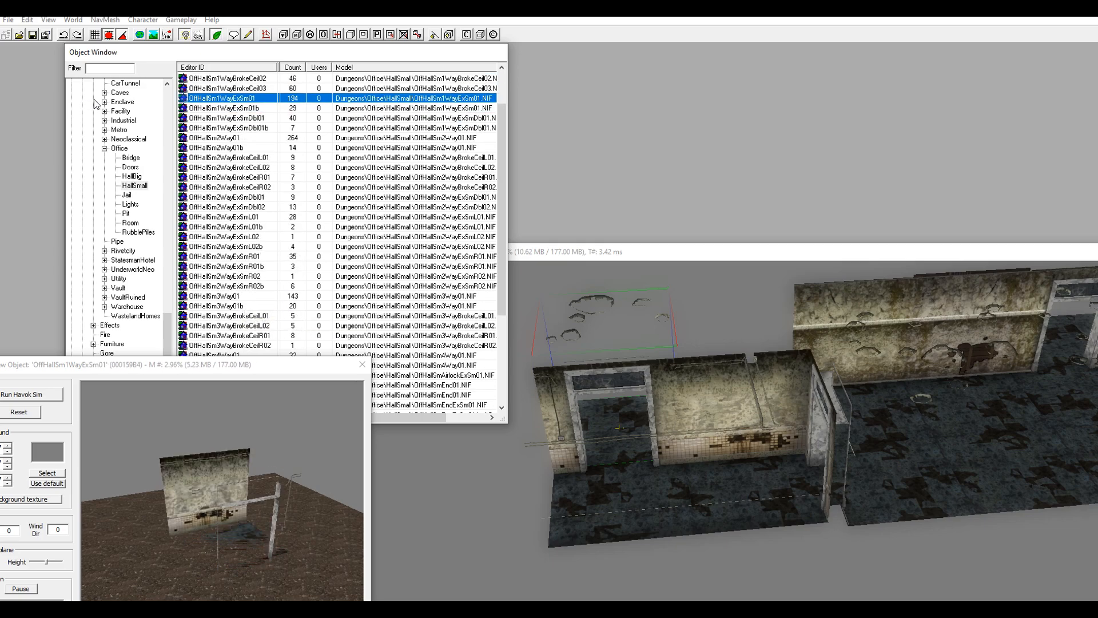
# - Add another OffHallSm1WayExSm01 piece to the cell and rotate it to match the direction of the existing hallway
pyautogui.moveTo(232, 102); pyautogui.dragTo(553, 497)
pyautogui.scroll(-5, 680, 414)
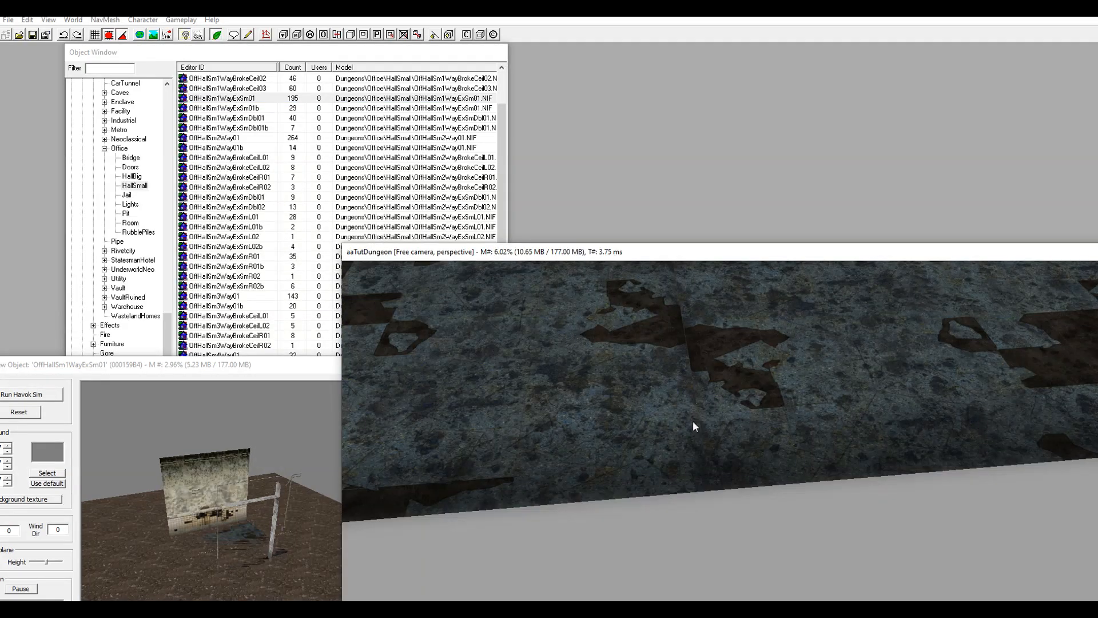
pyautogui.scroll(3, 675, 449)
pyautogui.scroll(-3, 678, 444)
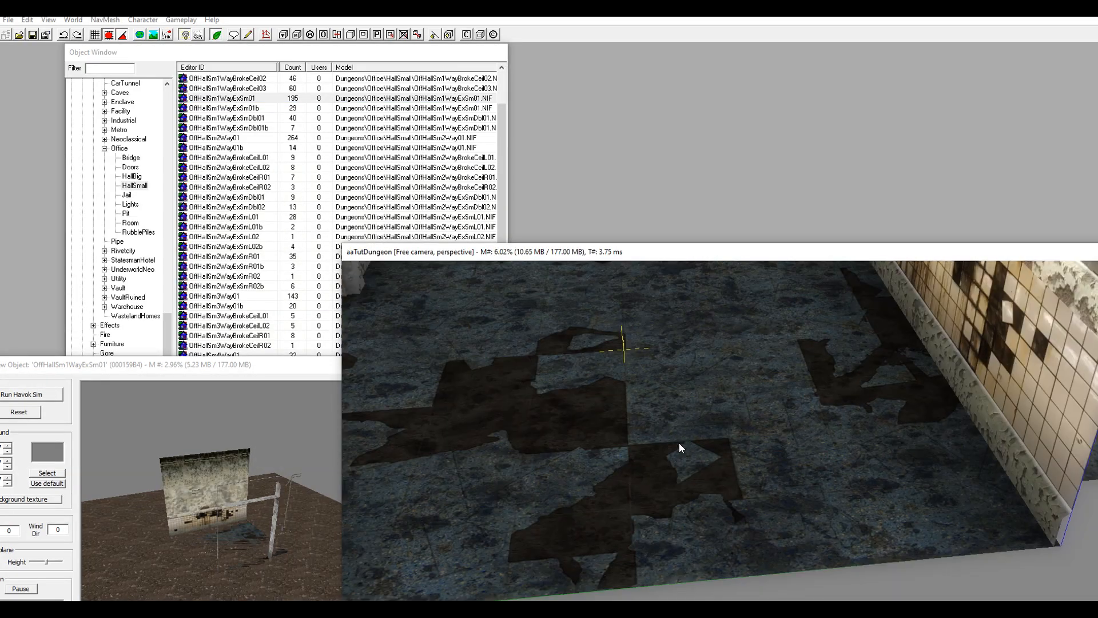
pyautogui.scroll(5, 678, 444)
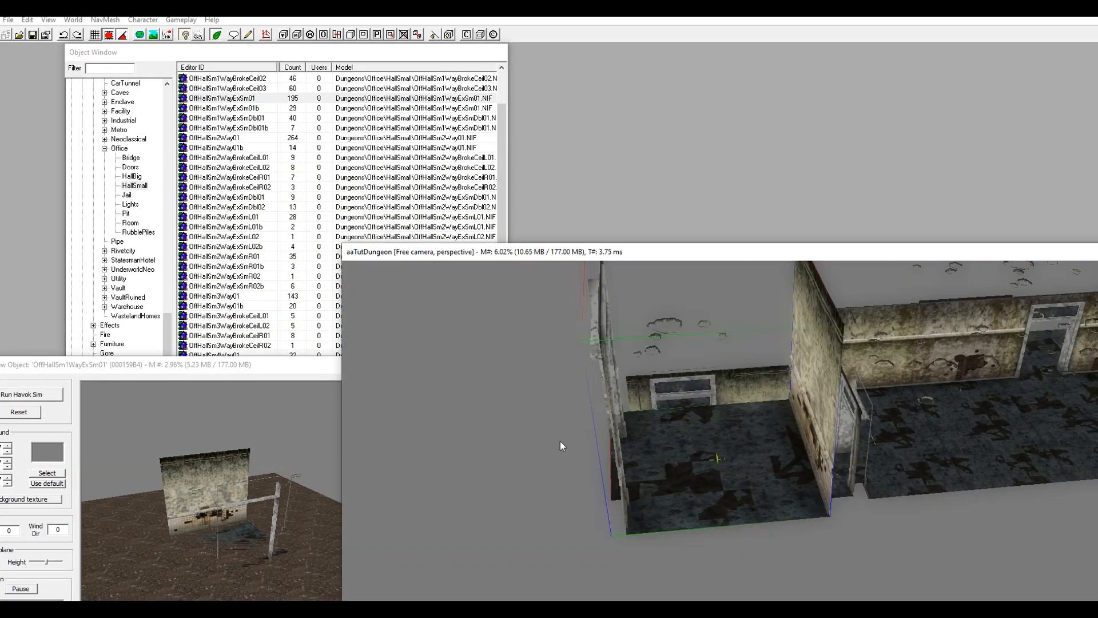
pyautogui.moveTo(560, 441); pyautogui.dragTo(807, 476, button='right')
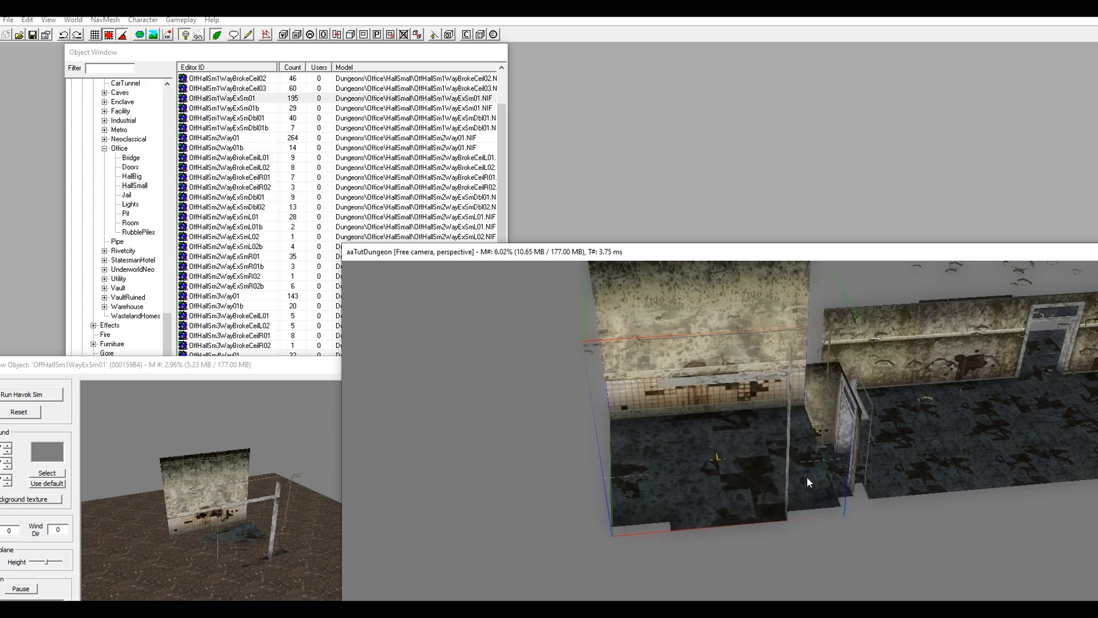
# - Move the new one-way piece to the hallway's far end and align its floor and walls with the existing section
pyautogui.keyDown('shift'); pyautogui.moveTo(781, 464); pyautogui.dragTo(732, 461, button='middle'); pyautogui.keyUp('shift')
pyautogui.moveTo(721, 476); pyautogui.dragTo(463, 507)
pyautogui.moveTo(463, 502); pyautogui.dragTo(689, 333, button='middle')
pyautogui.moveTo(611, 382); pyautogui.dragTo(380, 540)
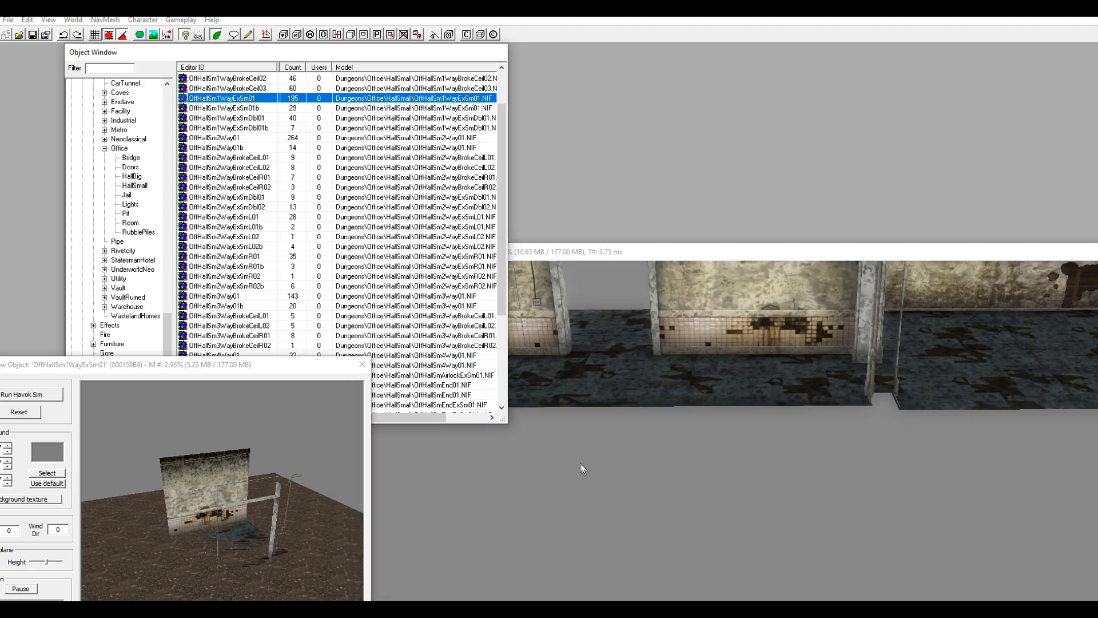
pyautogui.moveTo(604, 393); pyautogui.dragTo(650, 410, button='middle')
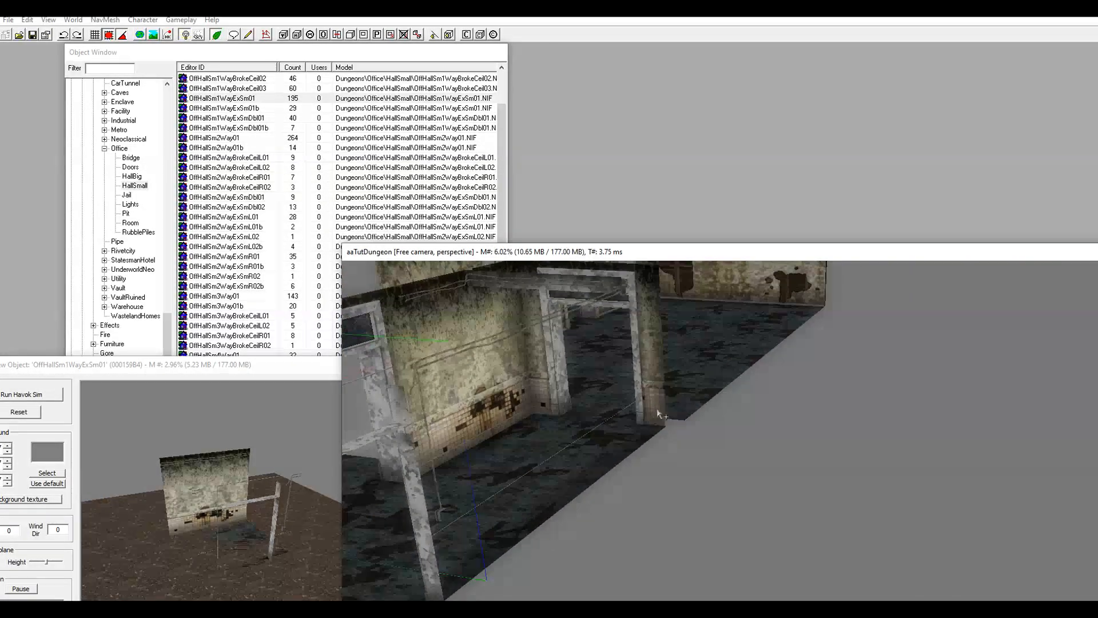
pyautogui.keyDown('shift'); pyautogui.moveTo(600, 441); pyautogui.dragTo(402, 480, button='middle'); pyautogui.keyUp('shift')
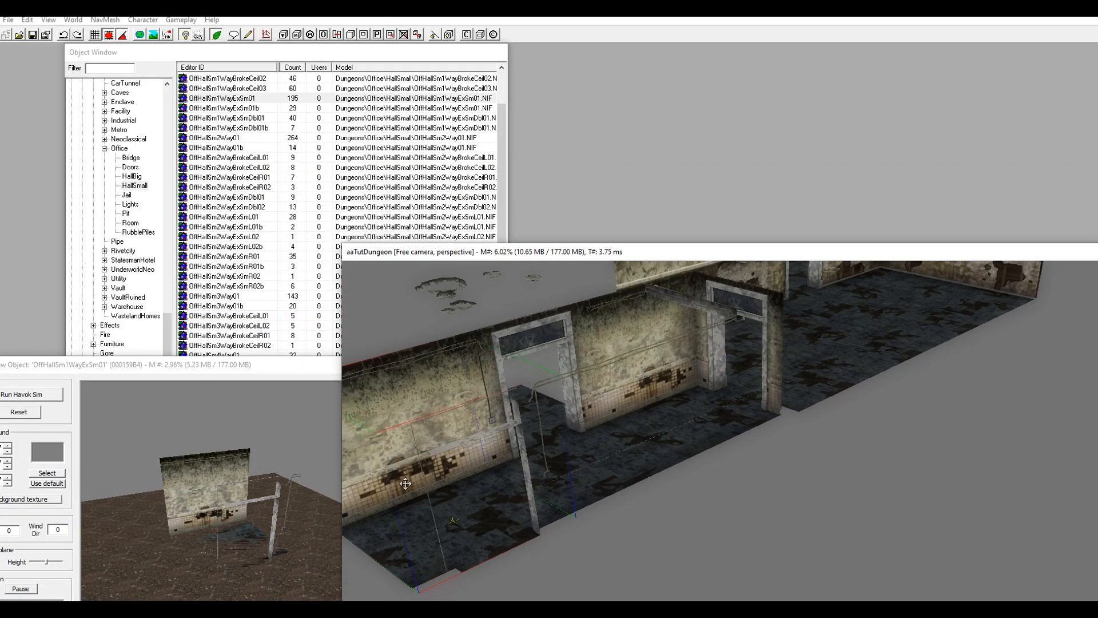
pyautogui.keyDown('shift'); pyautogui.moveTo(670, 415); pyautogui.dragTo(461, 451, button='middle'); pyautogui.keyUp('shift')
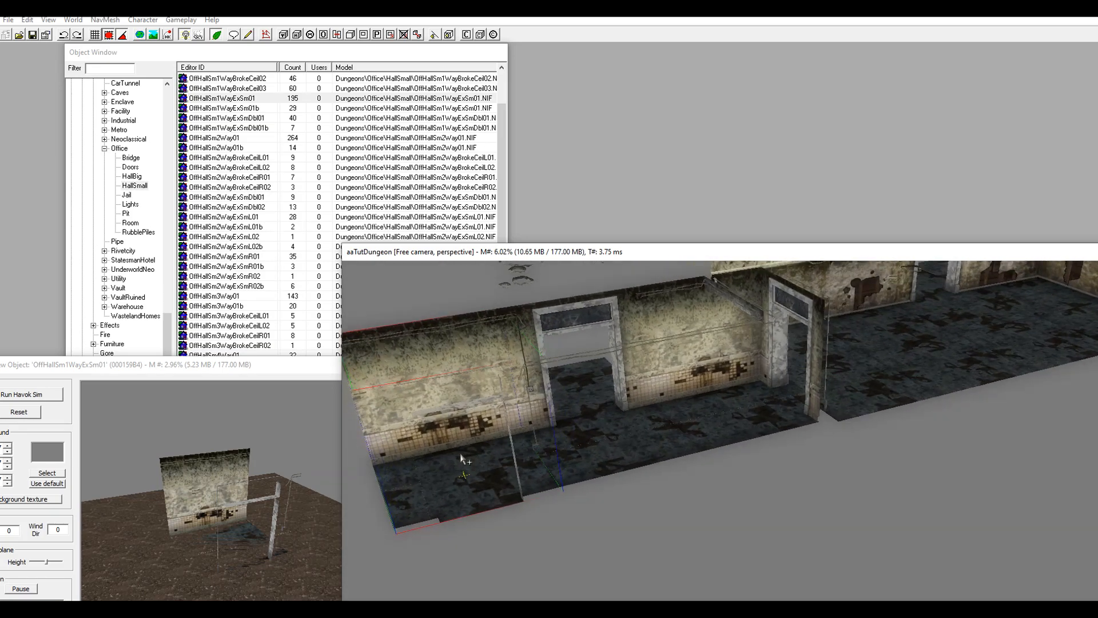
# - Duplicate the hallway end piece with the doorway, rotate it and align it with the side exit of the new one-way section
pyautogui.click(753, 419)
pyautogui.moveTo(789, 298); pyautogui.dragTo(697, 478)
pyautogui.moveTo(705, 474); pyautogui.dragTo(722, 439, button='middle')
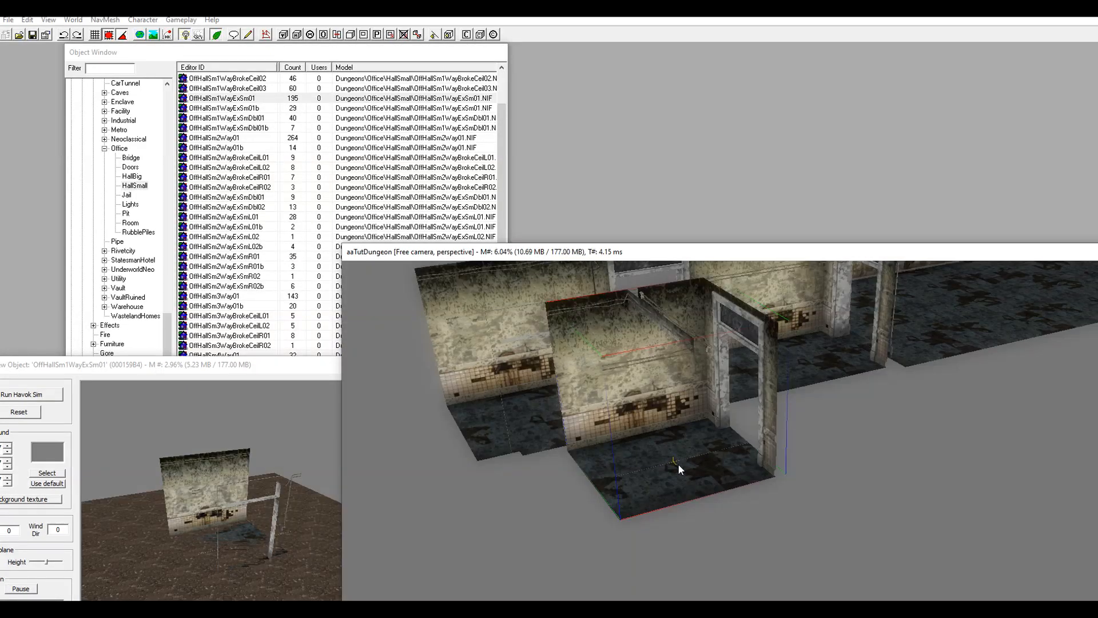
pyautogui.moveTo(679, 464); pyautogui.dragTo(783, 489, button='right')
pyautogui.moveTo(652, 456); pyautogui.dragTo(579, 479)
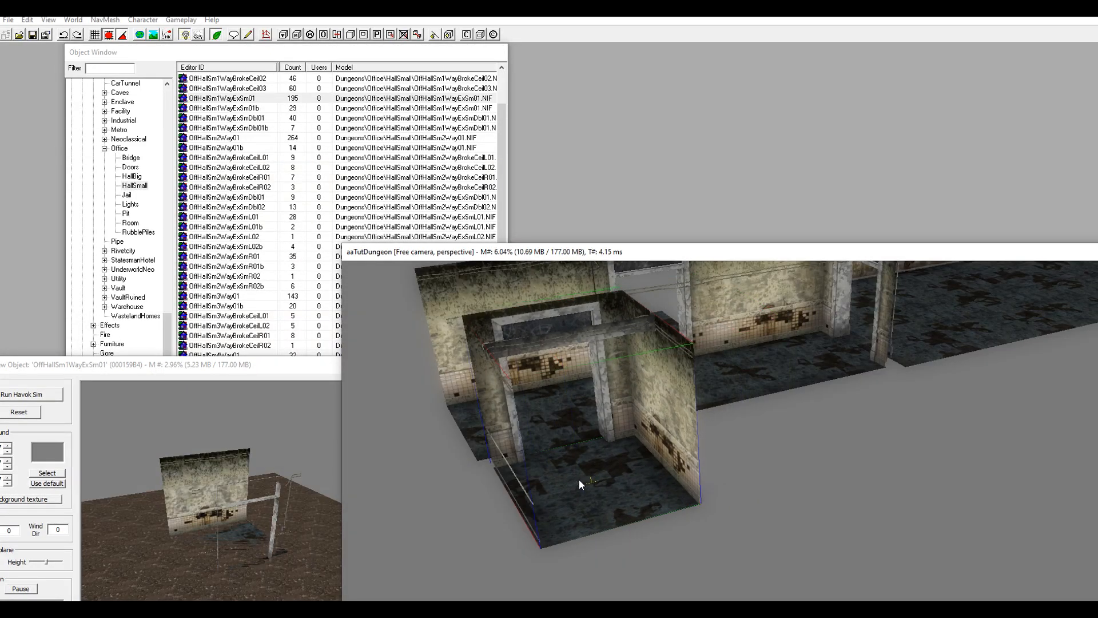
pyautogui.keyDown('shift'); pyautogui.moveTo(658, 439); pyautogui.dragTo(541, 508, button='middle'); pyautogui.keyUp('shift')
pyautogui.moveTo(583, 470); pyautogui.dragTo(698, 404, button='middle')
pyautogui.keyDown('shift'); pyautogui.moveTo(602, 452); pyautogui.dragTo(473, 489, button='middle'); pyautogui.keyUp('shift')
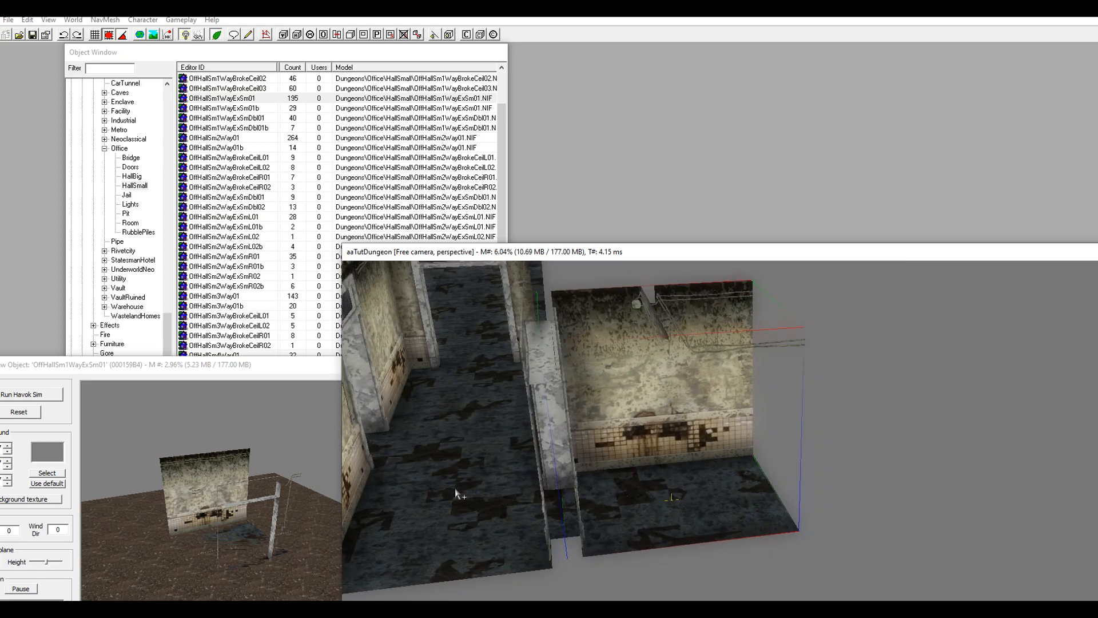
pyautogui.keyDown('shift'); pyautogui.moveTo(485, 484); pyautogui.dragTo(640, 463, button='middle'); pyautogui.keyUp('shift')
pyautogui.keyDown('shift'); pyautogui.moveTo(716, 492); pyautogui.dragTo(426, 309, button='middle'); pyautogui.keyUp('shift')
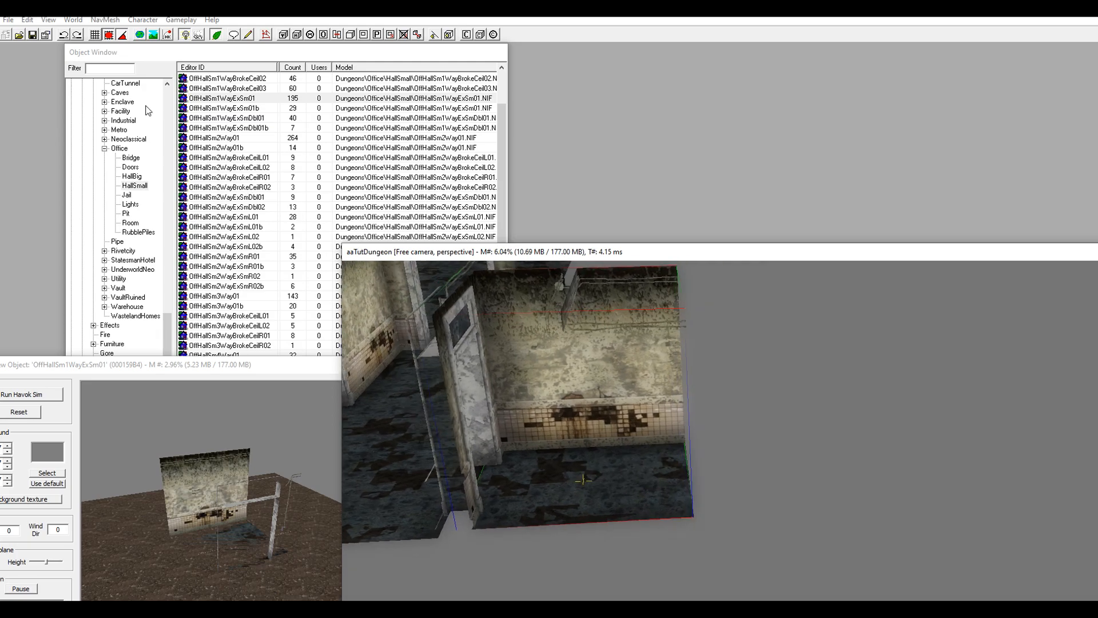
# - Filter the Office pieces by "stair" and compare the stair previews from OffBridgeStairs01noShadow to OffHallSmStairs01
pyautogui.click(97, 68)
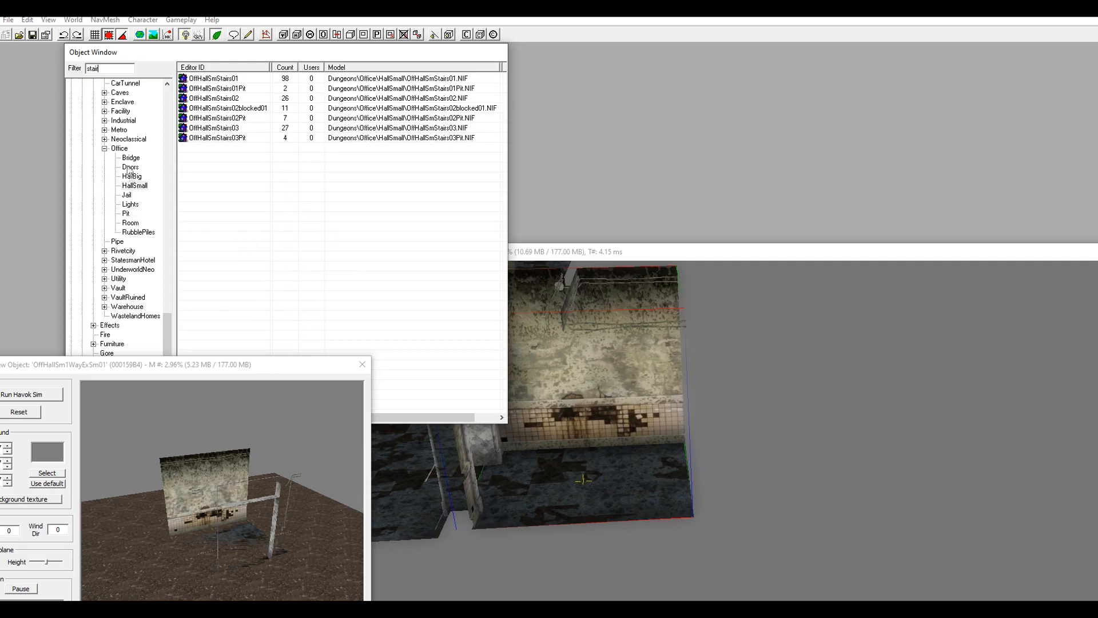
pyautogui.click(108, 148)
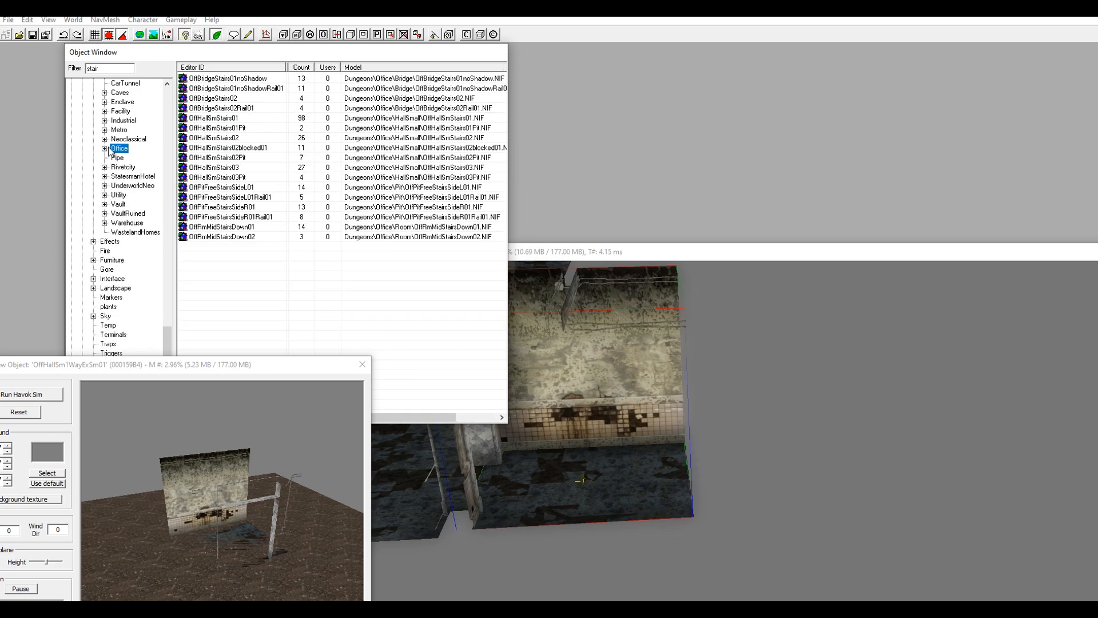
pyautogui.click(214, 80)
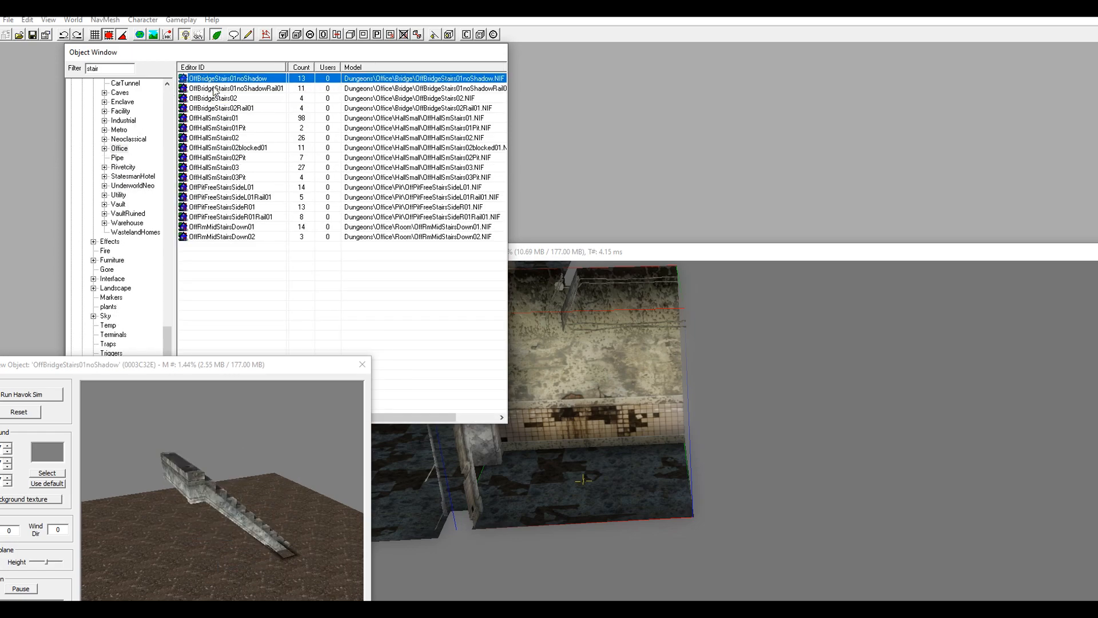
pyautogui.moveTo(228, 475); pyautogui.dragTo(127, 493)
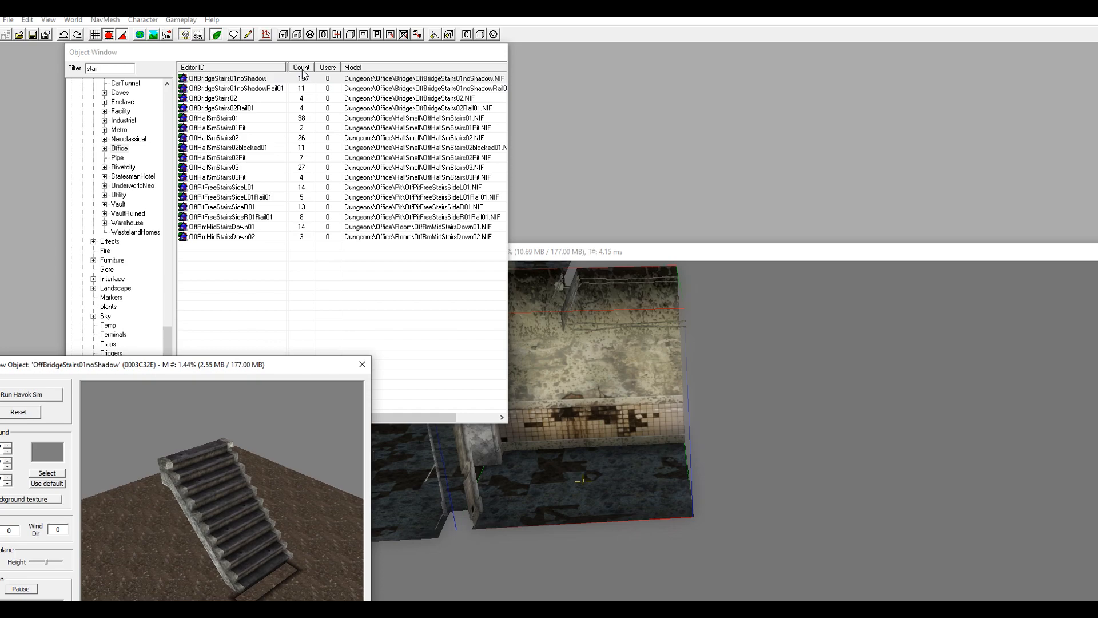
pyautogui.click(229, 98)
pyautogui.click(227, 97)
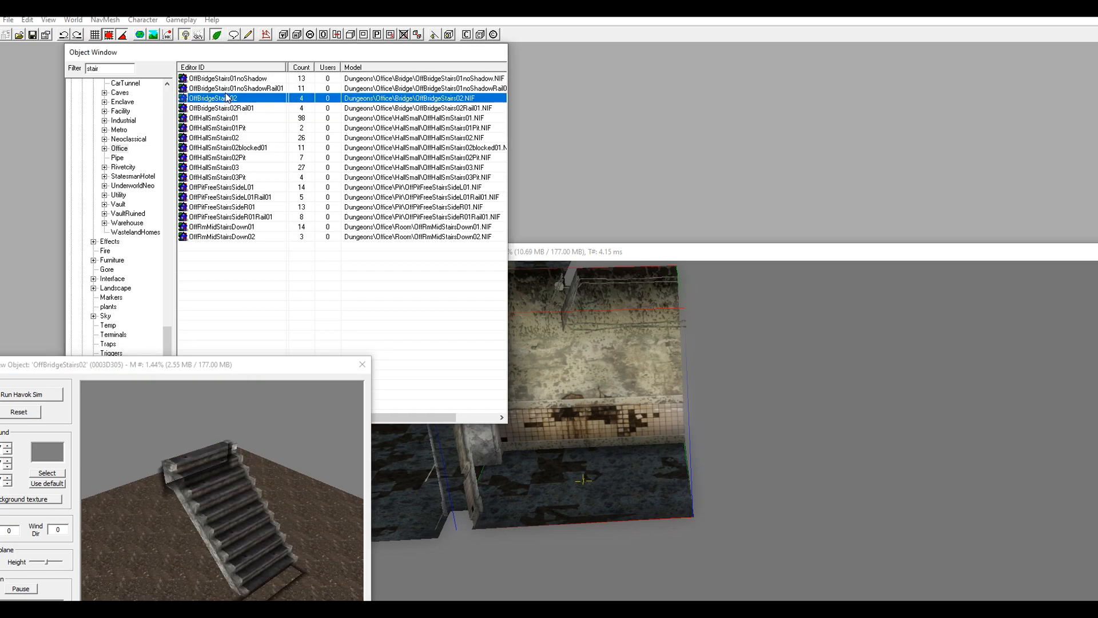
pyautogui.press('Down')
pyautogui.press('Down')
pyautogui.press('Down')
pyautogui.press('Up')
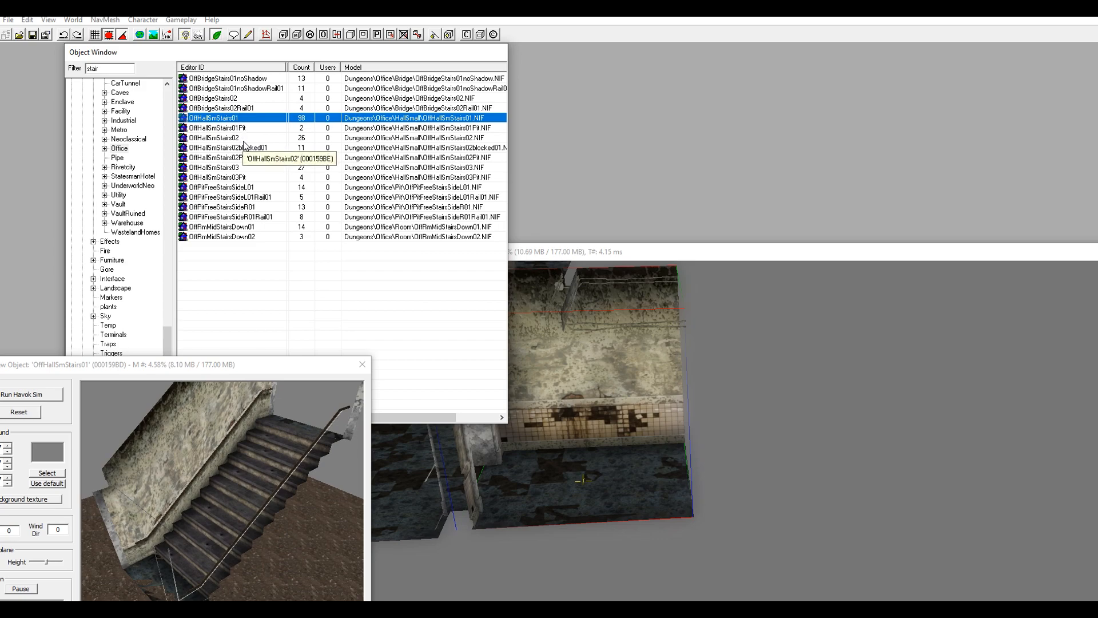
# - Add an OffHallSmStairs01 piece to the cell and align its lower end with the open side of the duplicated hallway end piece
pyautogui.moveTo(232, 118); pyautogui.dragTo(829, 331)
pyautogui.keyDown('shift'); pyautogui.moveTo(788, 396); pyautogui.dragTo(709, 454, button='middle'); pyautogui.keyUp('shift')
pyautogui.moveTo(695, 509); pyautogui.dragTo(666, 548)
pyautogui.keyDown('shift'); pyautogui.moveTo(667, 547); pyautogui.dragTo(941, 360, button='middle'); pyautogui.keyUp('shift')
pyautogui.scroll(-4, 708, 463)
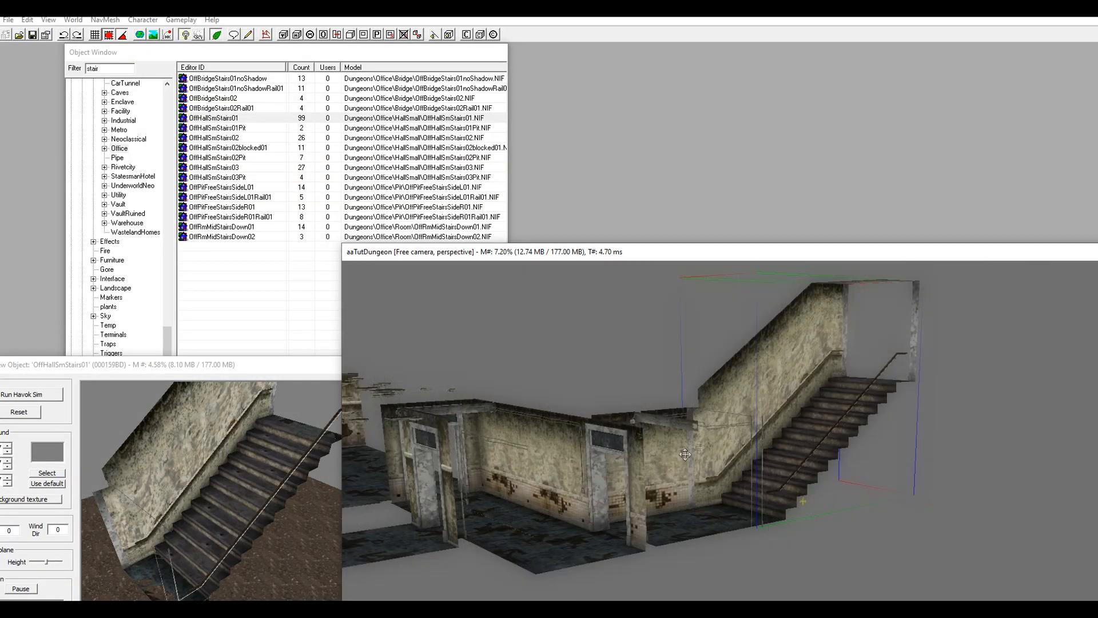
pyautogui.keyDown('shift'); pyautogui.moveTo(685, 456); pyautogui.dragTo(734, 469, button='middle'); pyautogui.keyUp('shift')
pyautogui.keyDown('shift'); pyautogui.moveTo(883, 352); pyautogui.dragTo(592, 487, button='middle'); pyautogui.keyUp('shift')
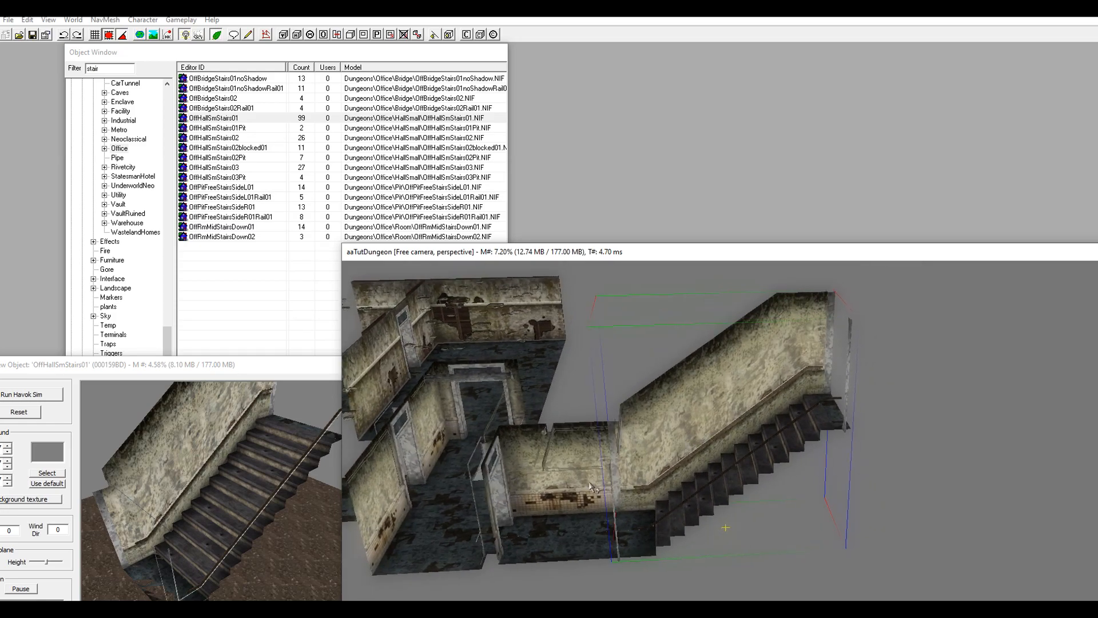
# - Duplicate the hallway end piece to the top of the stairs, rotated so its doorway faces away from them, and raise it near the landing
pyautogui.press('d')
pyautogui.moveTo(545, 530); pyautogui.dragTo(994, 305)
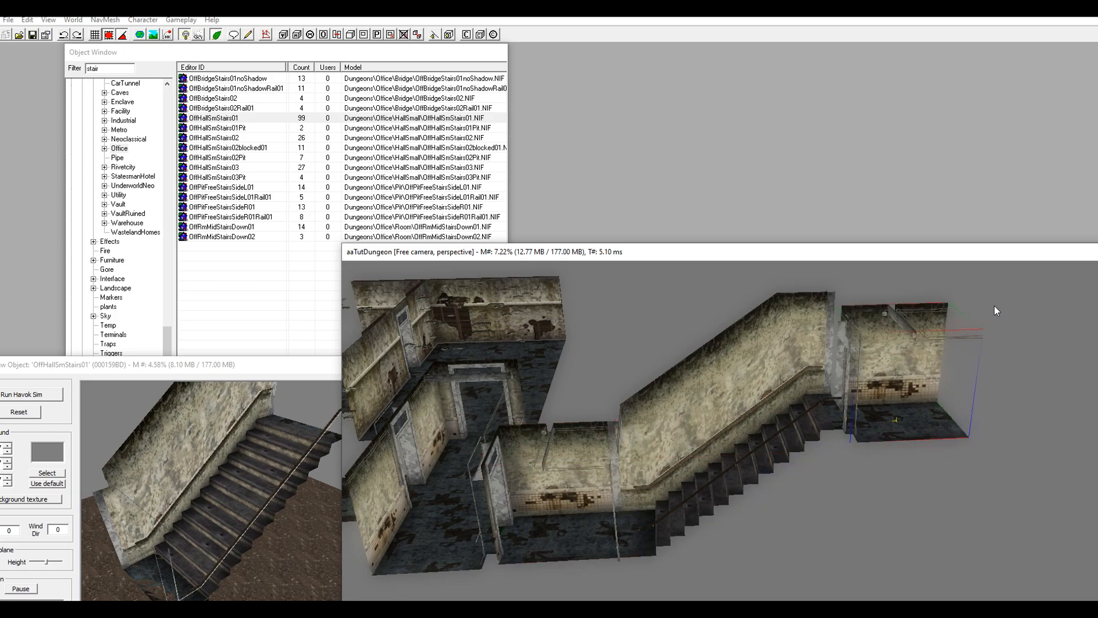
pyautogui.moveTo(890, 428); pyautogui.dragTo(716, 428, button='right')
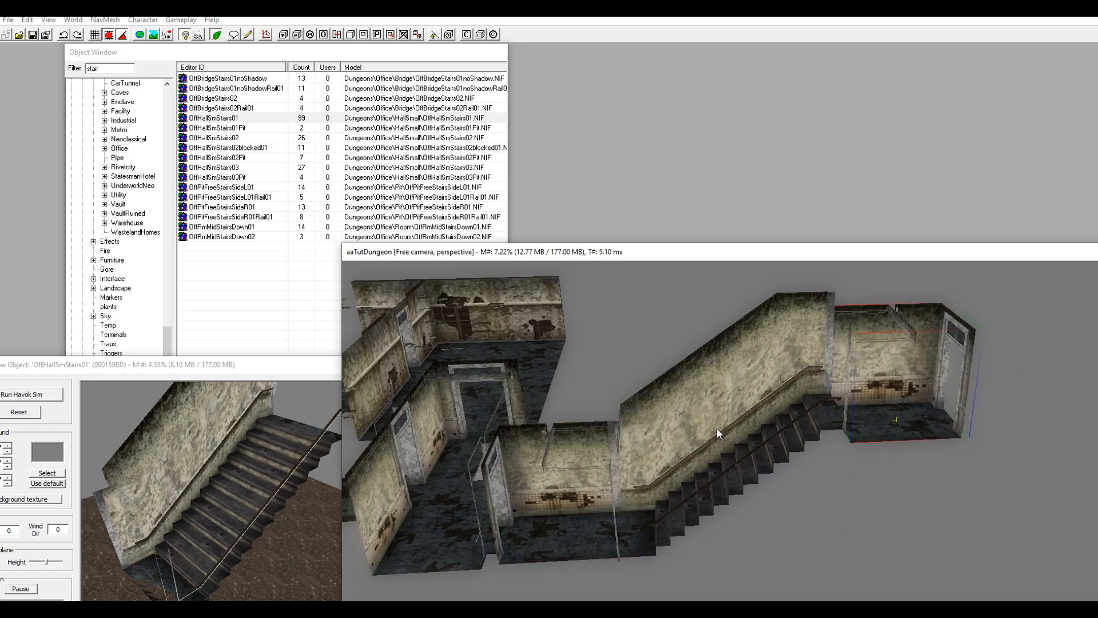
pyautogui.moveTo(864, 429); pyautogui.dragTo(864, 409)
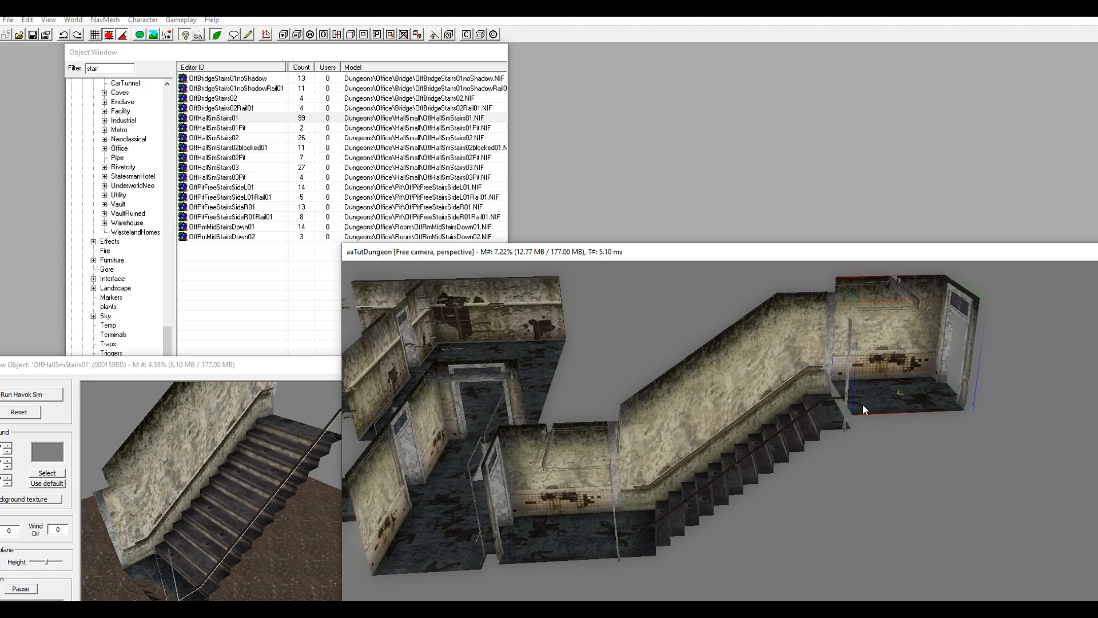
pyautogui.keyDown('shift'); pyautogui.moveTo(863, 404); pyautogui.dragTo(920, 397, button='middle'); pyautogui.keyUp('shift')
pyautogui.scroll(4, 840, 392)
pyautogui.moveTo(840, 392); pyautogui.dragTo(708, 519, button='middle')
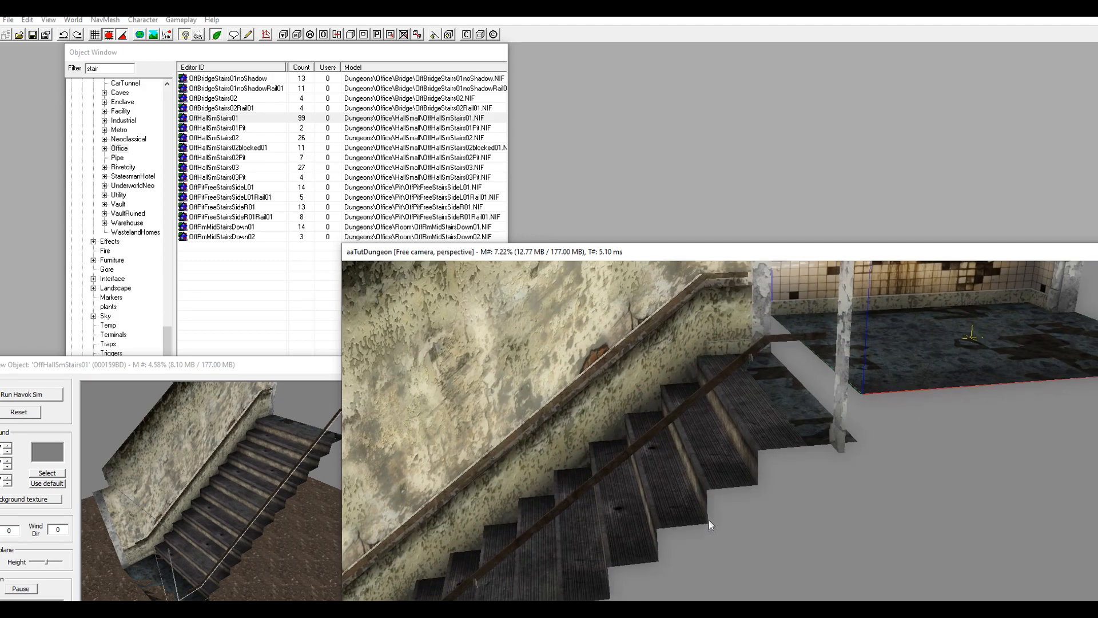
pyautogui.scroll(-3, 765, 424)
pyautogui.keyDown('shift'); pyautogui.moveTo(759, 435); pyautogui.dragTo(887, 410, button='middle'); pyautogui.keyUp('shift')
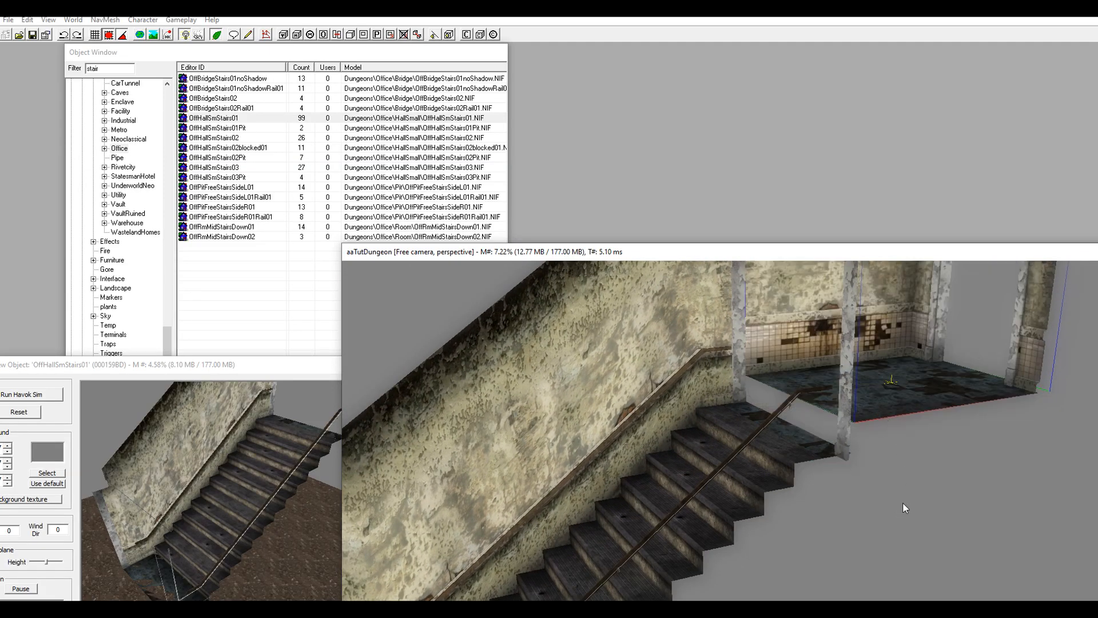
# - Set the Snap To Grid value for reference movement to 32 in the preferences and apply it
pyautogui.rightClick(932, 452)
pyautogui.click(961, 497)
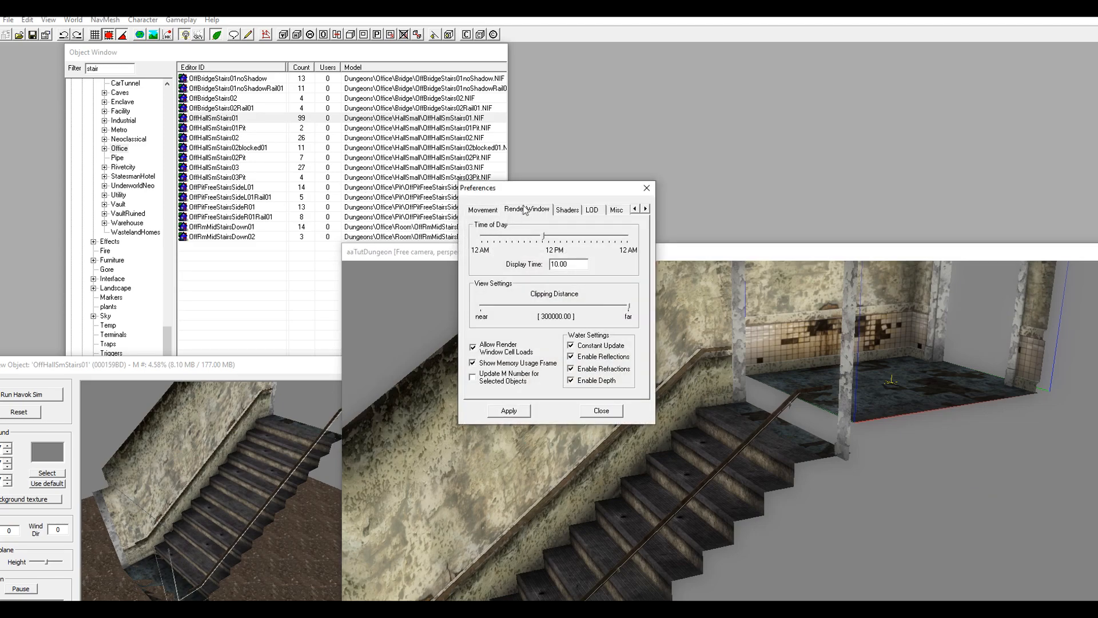
pyautogui.click(484, 210)
pyautogui.doubleClick(553, 252)
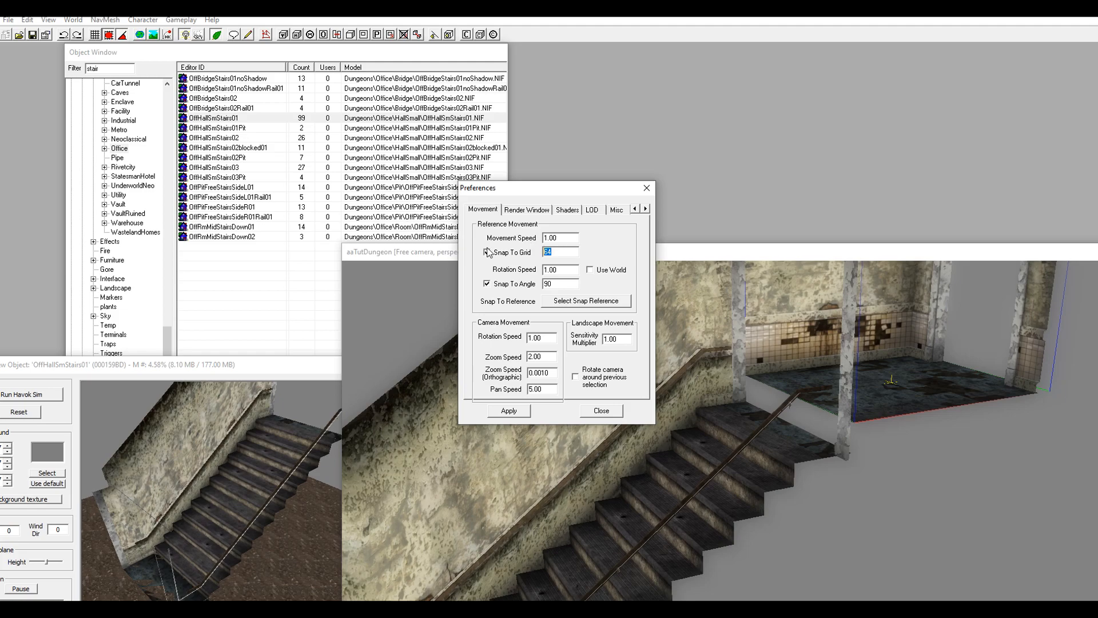
pyautogui.write('32')
pyautogui.click(509, 410)
pyautogui.click(602, 410)
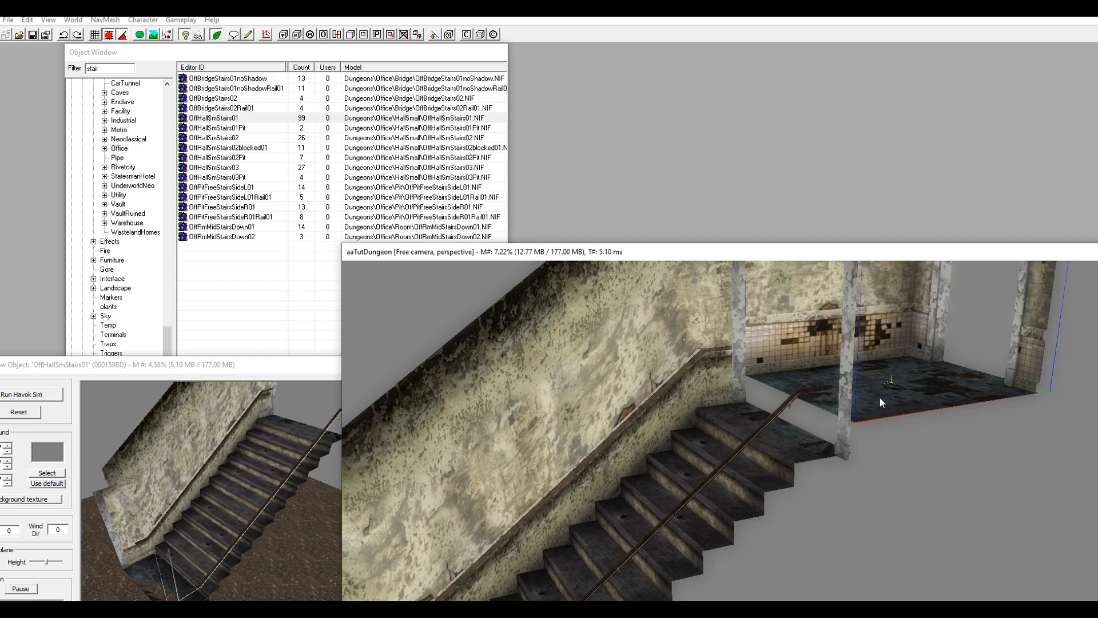
# - Lower the upper hallway end piece so its floor lines up with the landing of the stairs
pyautogui.moveTo(881, 398); pyautogui.dragTo(881, 408)
pyautogui.keyDown('shift'); pyautogui.moveTo(867, 404); pyautogui.dragTo(549, 444, button='middle'); pyautogui.keyUp('shift')
pyautogui.keyDown('shift'); pyautogui.moveTo(798, 459); pyautogui.dragTo(767, 400, button='middle'); pyautogui.keyUp('shift')
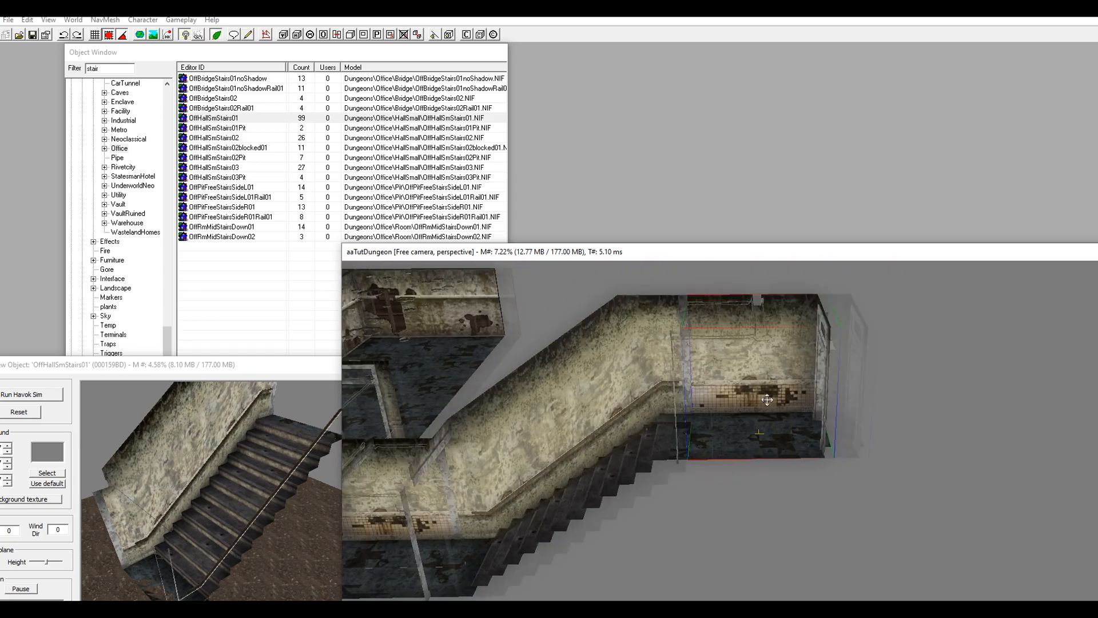